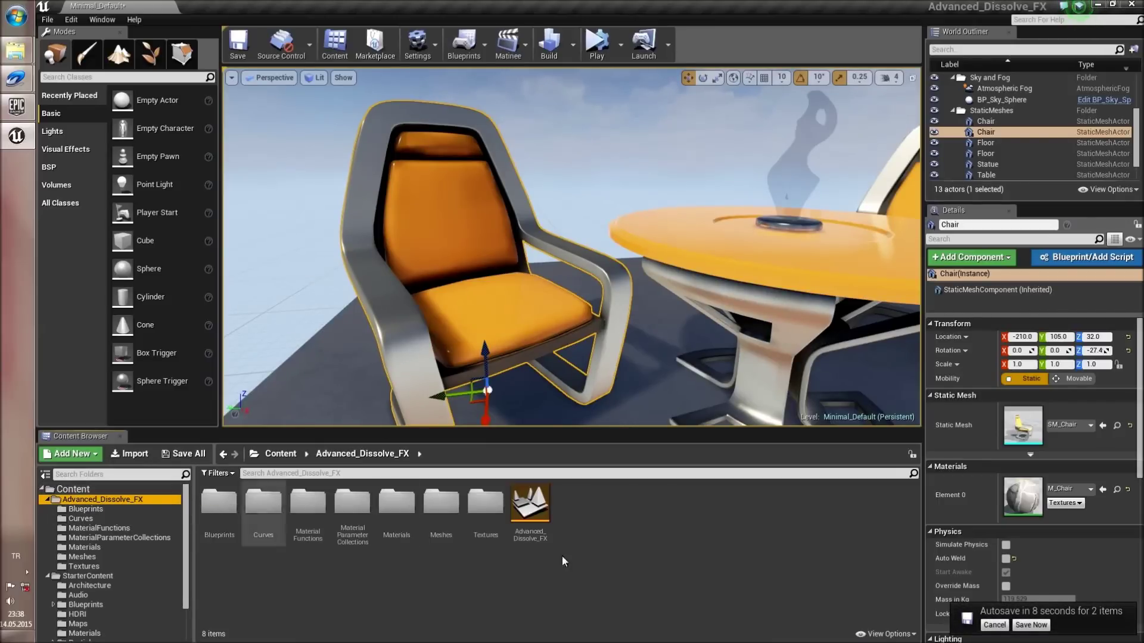
- Postpone the autosave and look through the MaterialFunctions, Textures and Blueprints folders of Advanced_Dissolve_FX
click(994, 625)
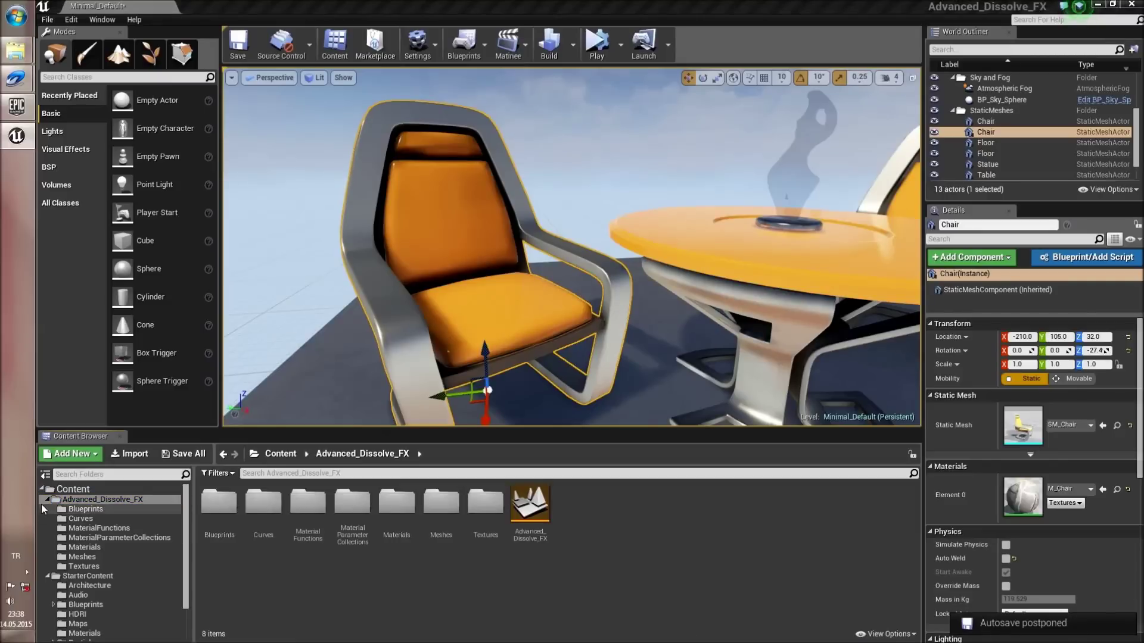
click(136, 528)
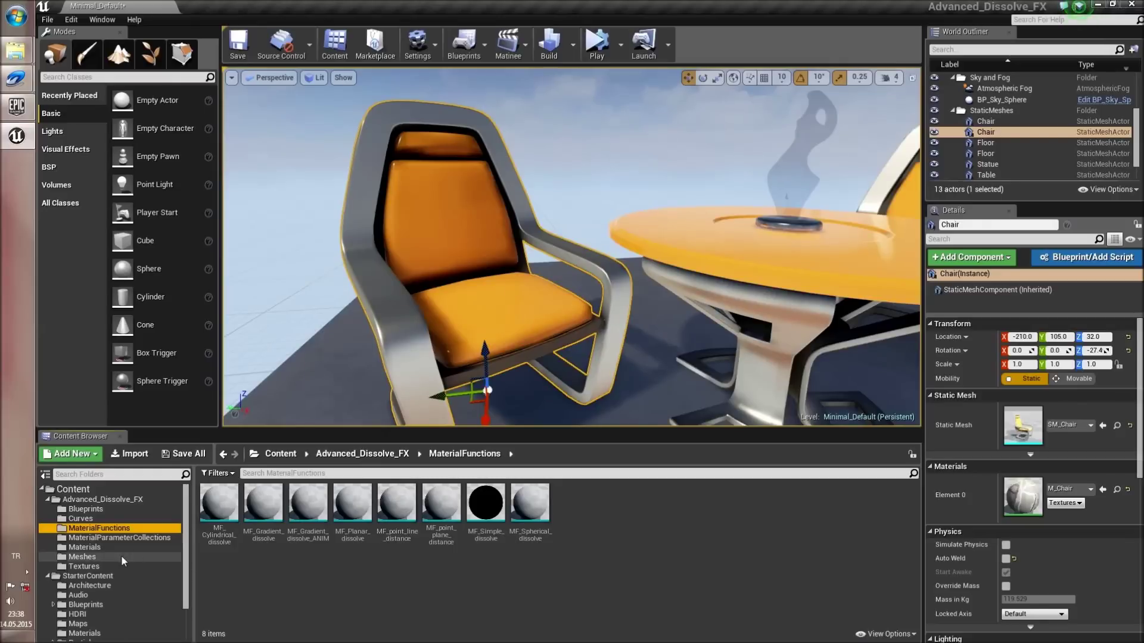
click(106, 566)
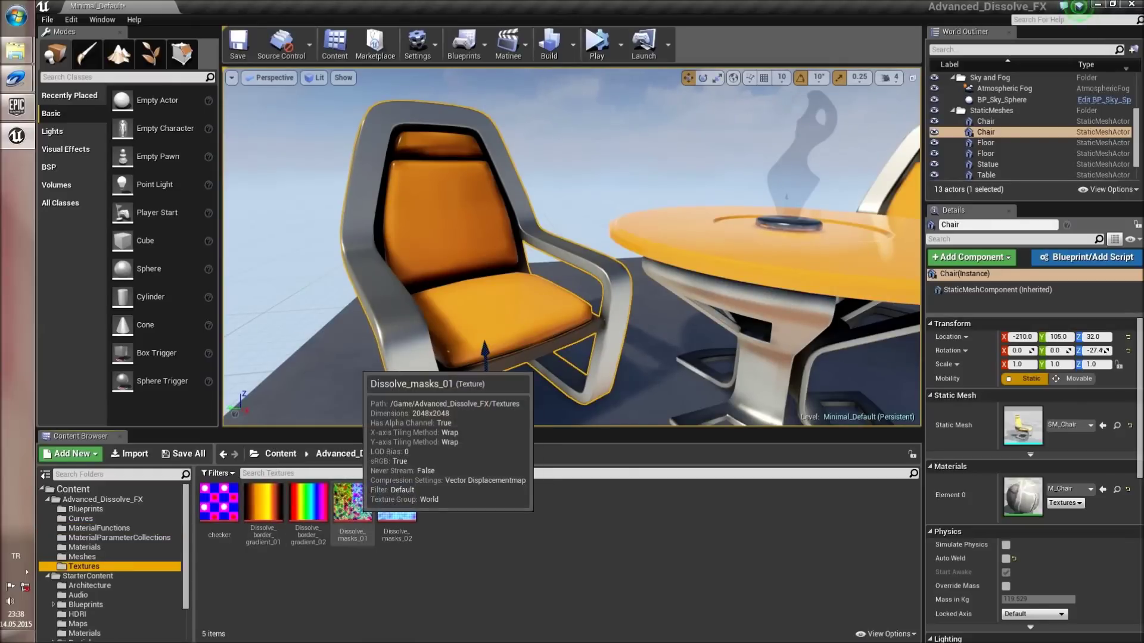
click(96, 510)
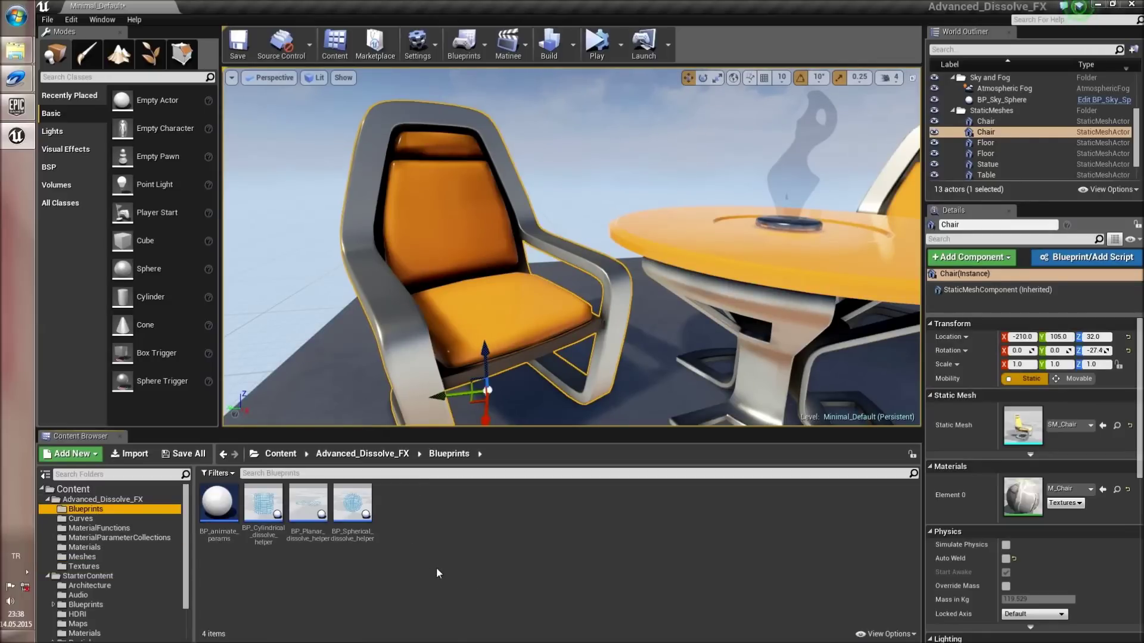
mouse_move(308, 518)
- Open the chair's M_Chair material and place the MF_Simple_dissolve material function in its graph between the Multiply node and the output node
click(99, 528)
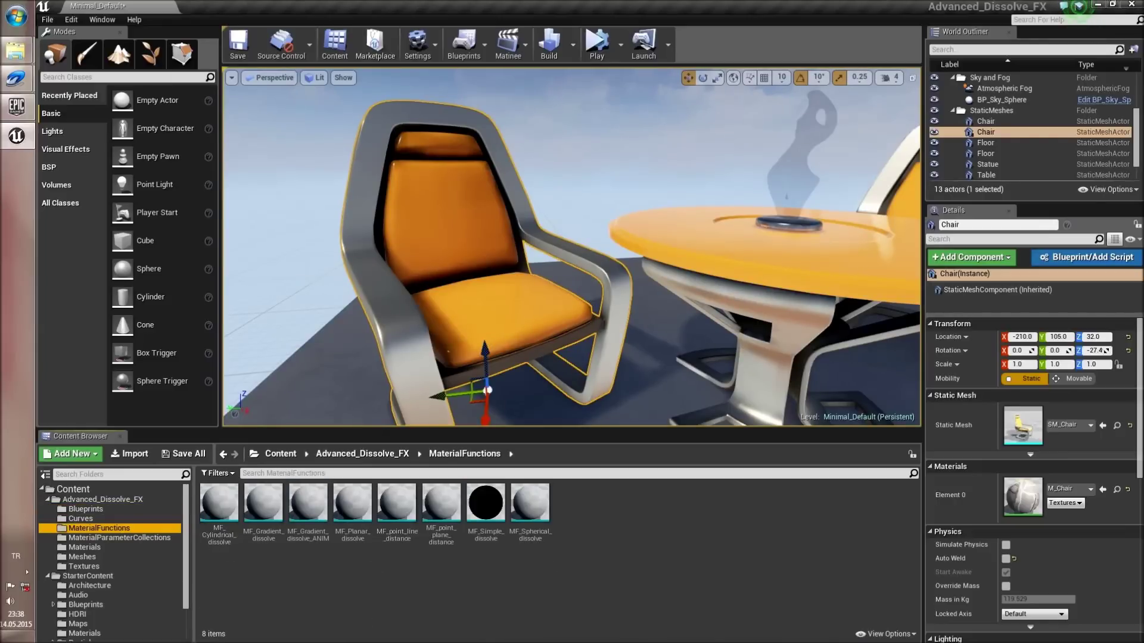
click(485, 504)
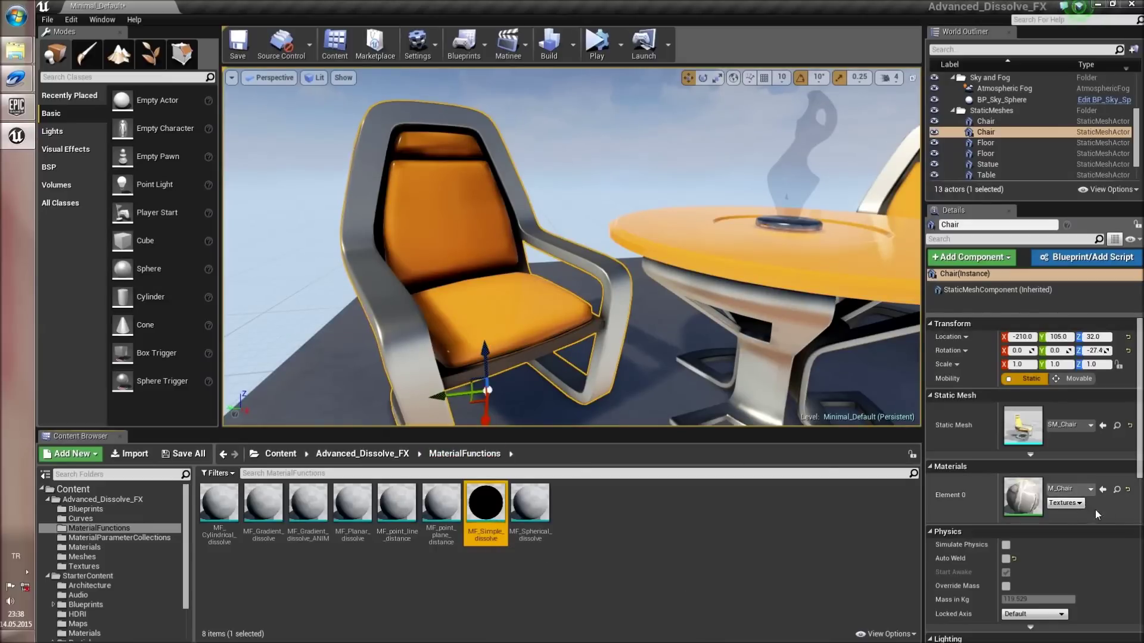
double_click(1016, 504)
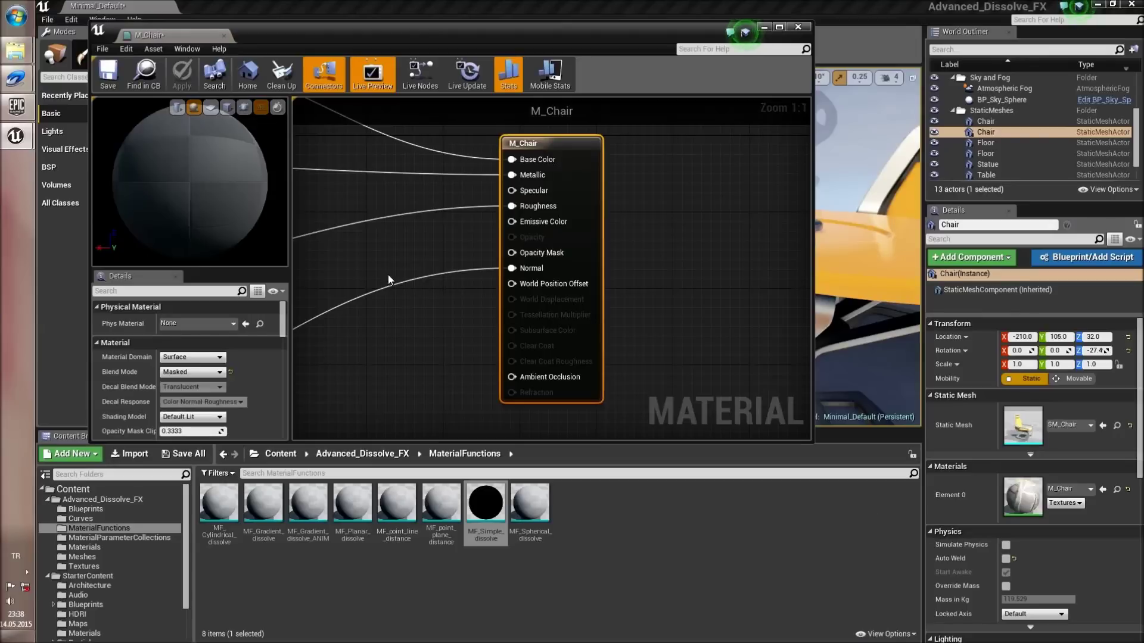
scroll(587, 317, down, 2)
scroll(519, 324, down, 5)
scroll(490, 324, up, 4)
scroll(567, 346, up, 1)
right_drag(567, 346, 591, 398)
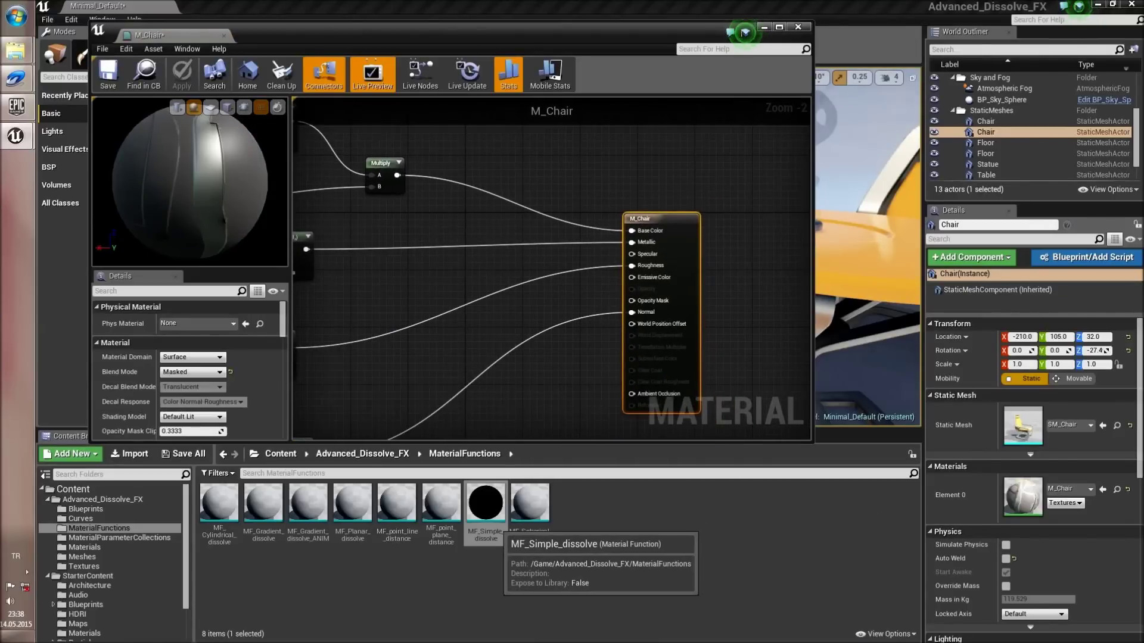
mouse_move(494, 521)
mouse_down()
mouse_move(460, 223)
mouse_move(497, 183)
mouse_up()
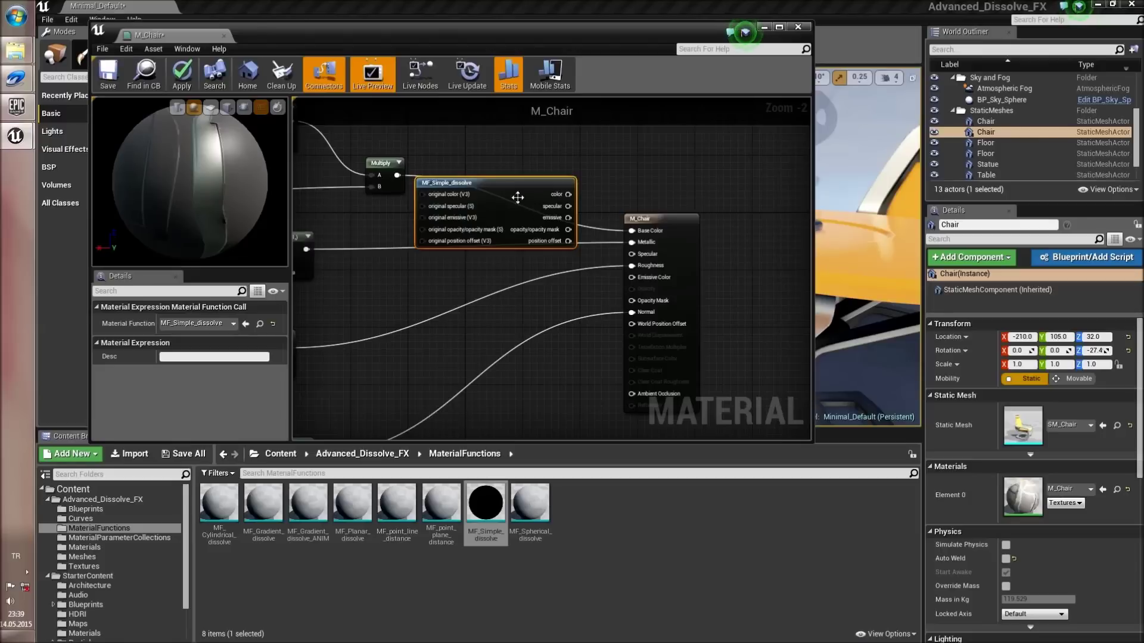
drag(517, 197, 442, 275)
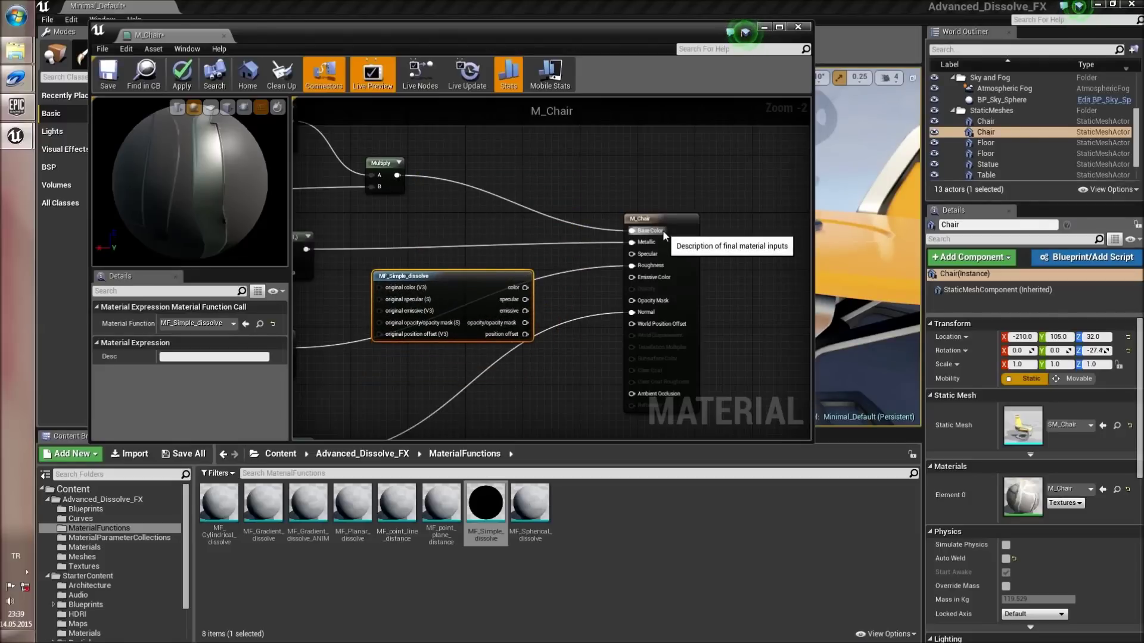
drag(454, 286, 515, 191)
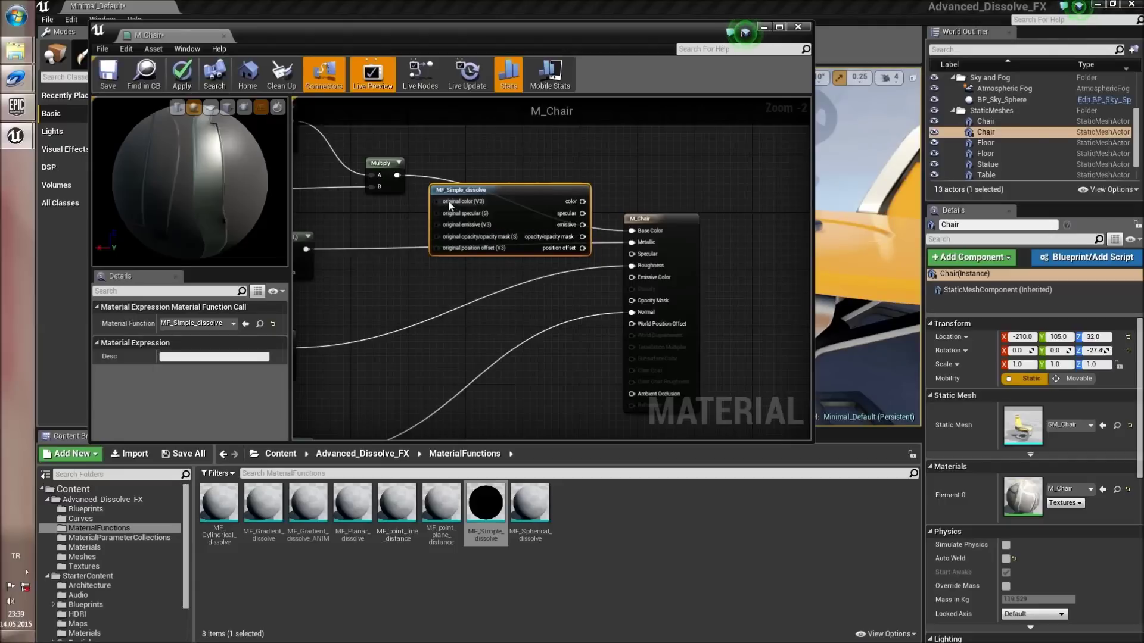
- Connect Multiply to the original color input of MF_Simple_dissolve and its color output to M_Chair's Base Color
drag(397, 176, 438, 206)
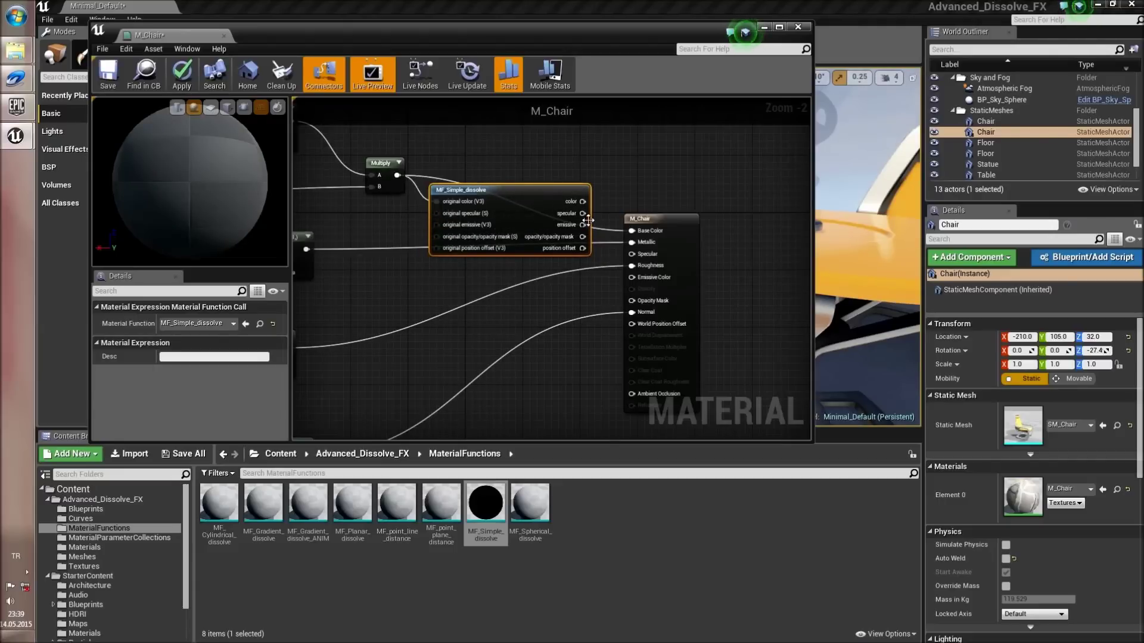
drag(582, 201, 632, 231)
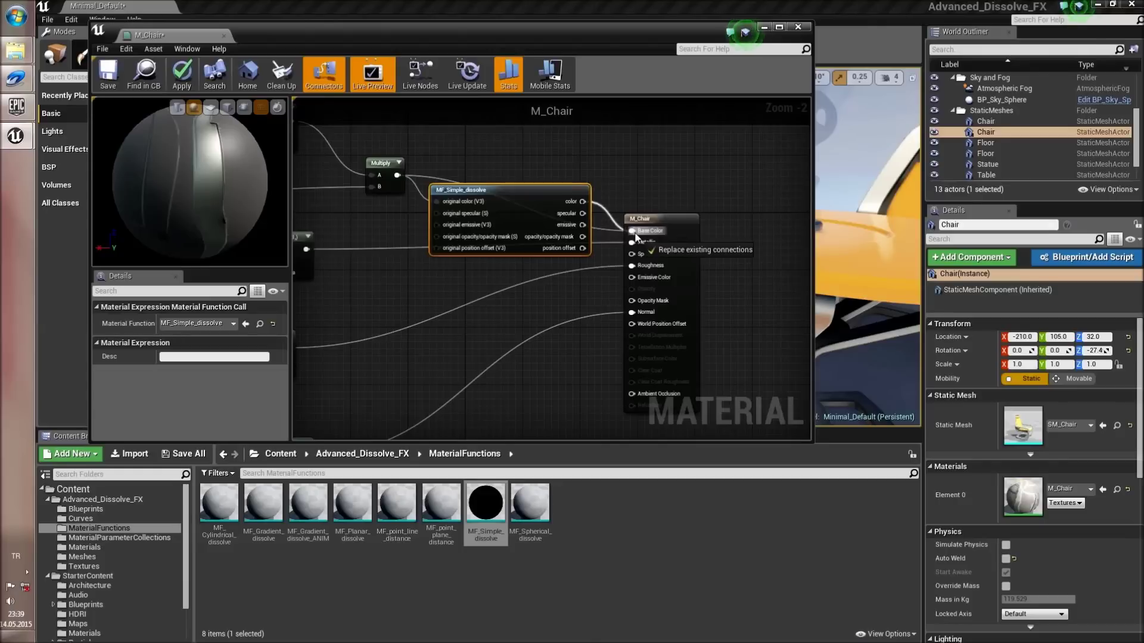
drag(554, 215, 547, 186)
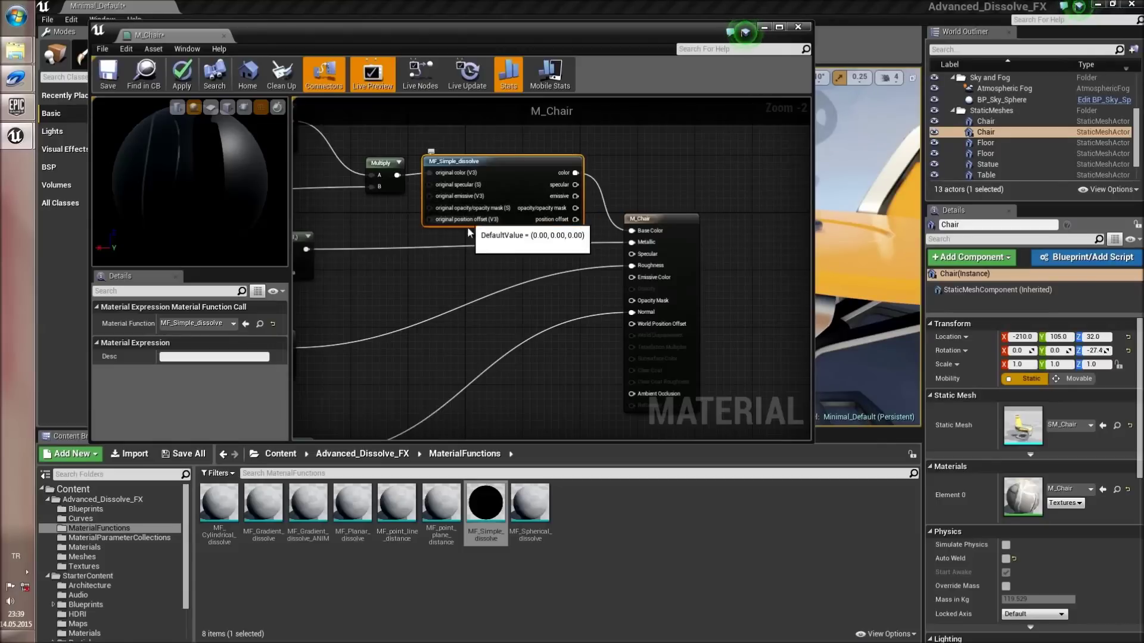
click(669, 228)
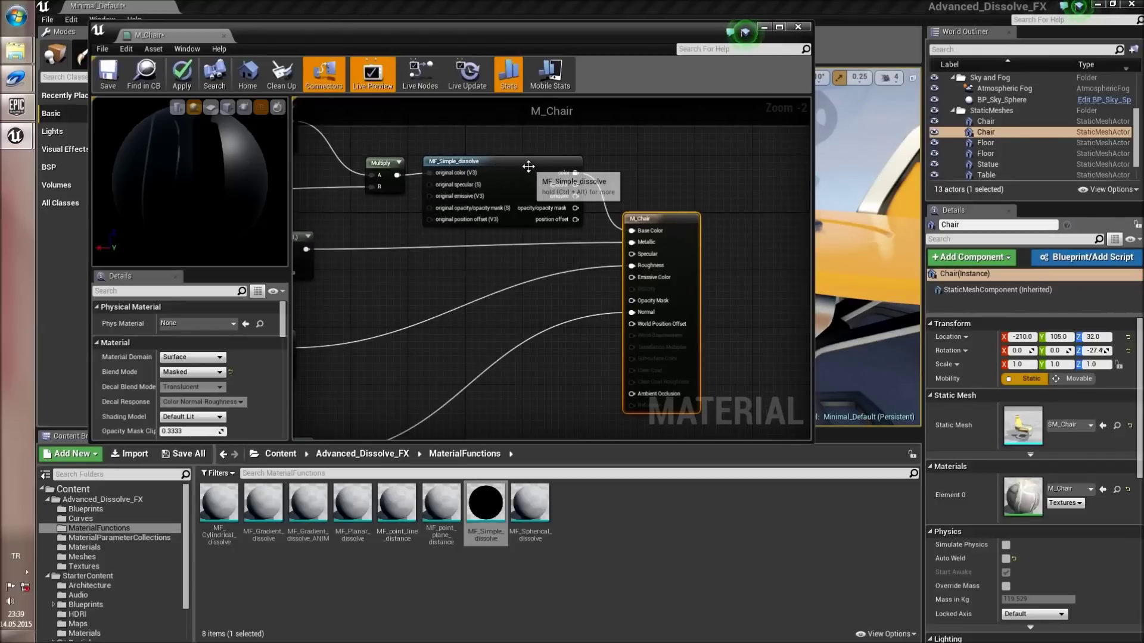
drag(528, 166, 520, 173)
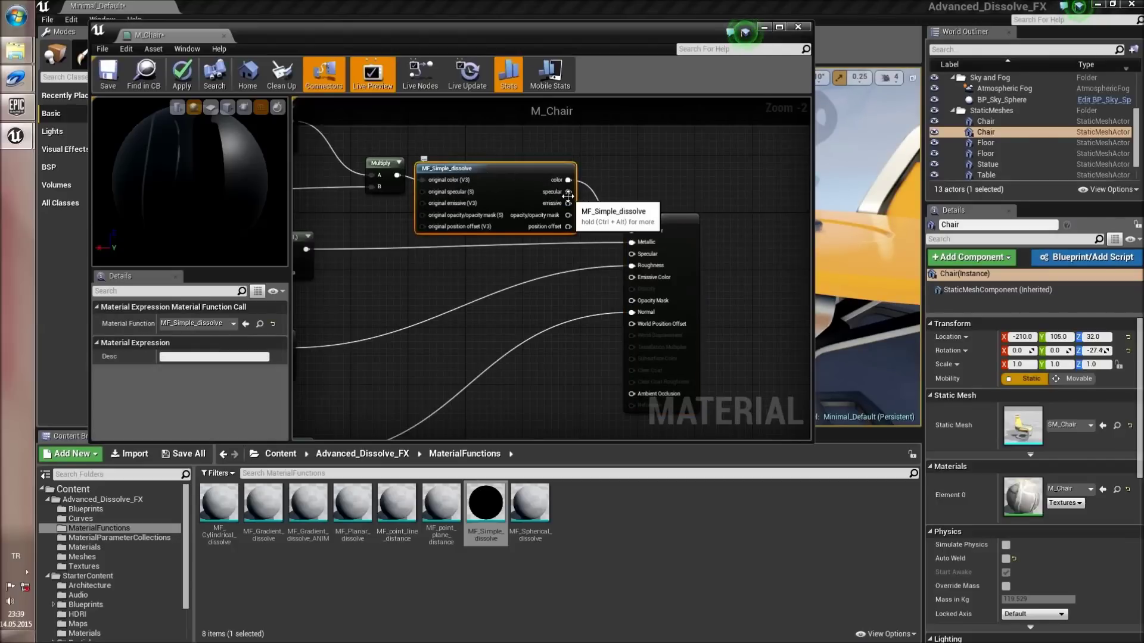
- Connect the specular, emissive and opacity mask outputs of MF_Simple_dissolve to M_Chair's Specular, Emissive Color and Opacity Mask inputs
drag(568, 192, 643, 268)
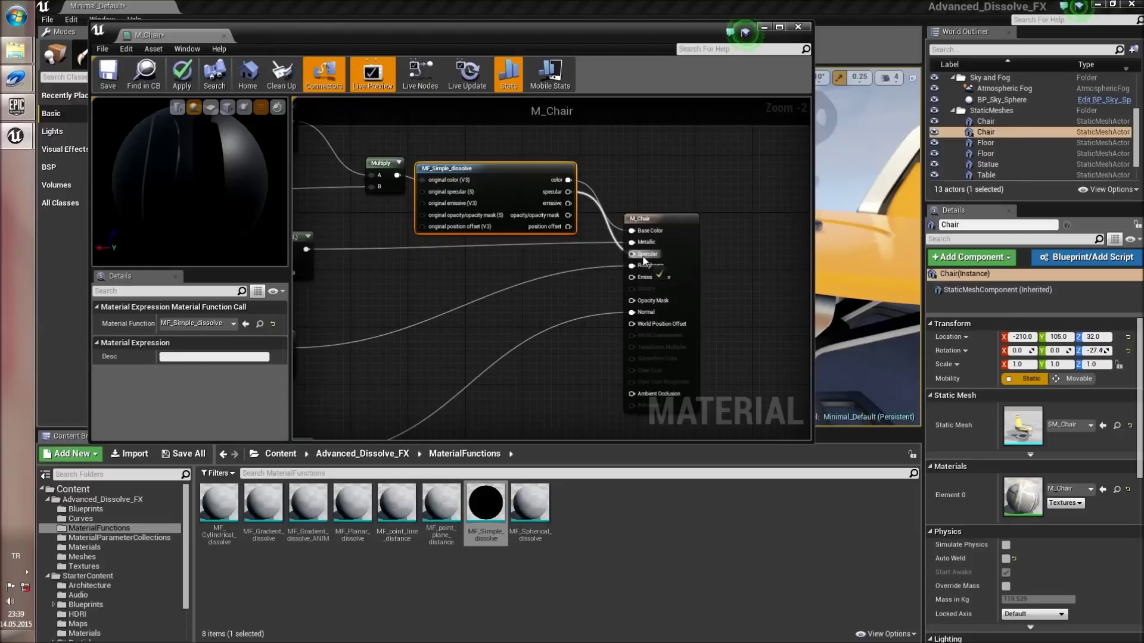
drag(568, 203, 637, 306)
mouse_move(527, 173)
mouse_down()
mouse_move(520, 205)
mouse_move(532, 203)
mouse_move(534, 180)
mouse_up()
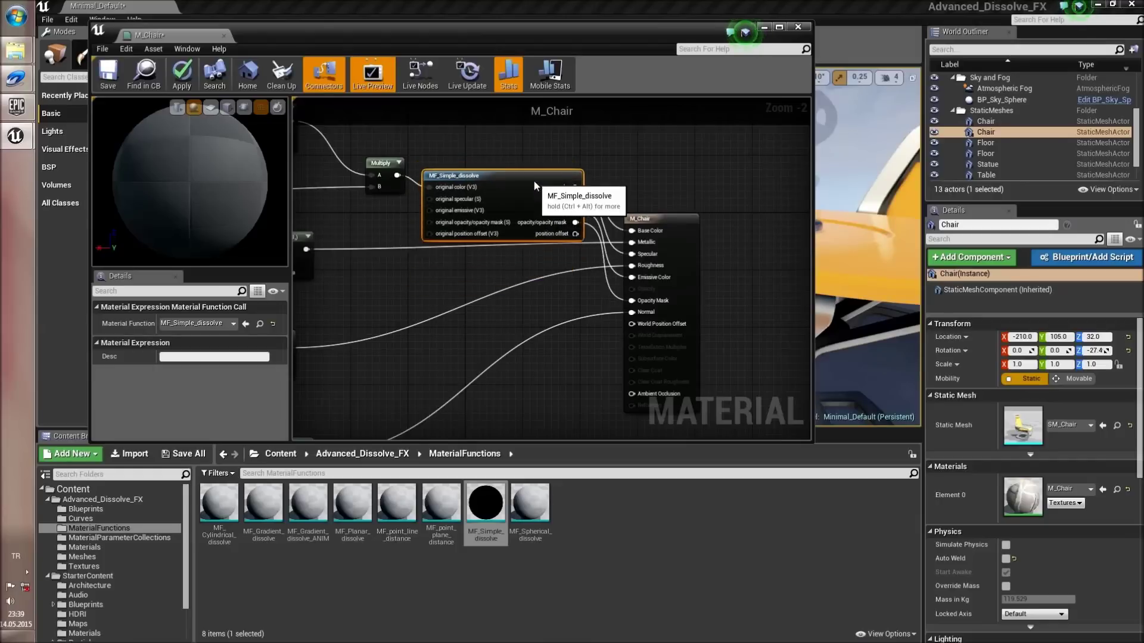
- Make sure M_Chair's blend mode is Masked, apply the material changes and close the material
click(673, 285)
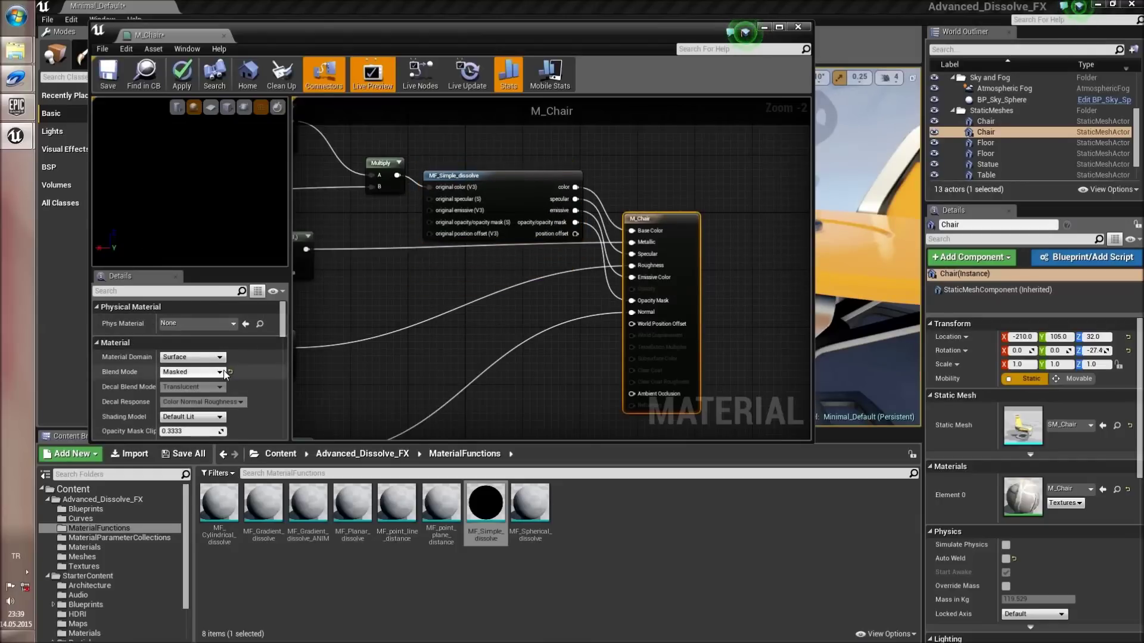
click(195, 372)
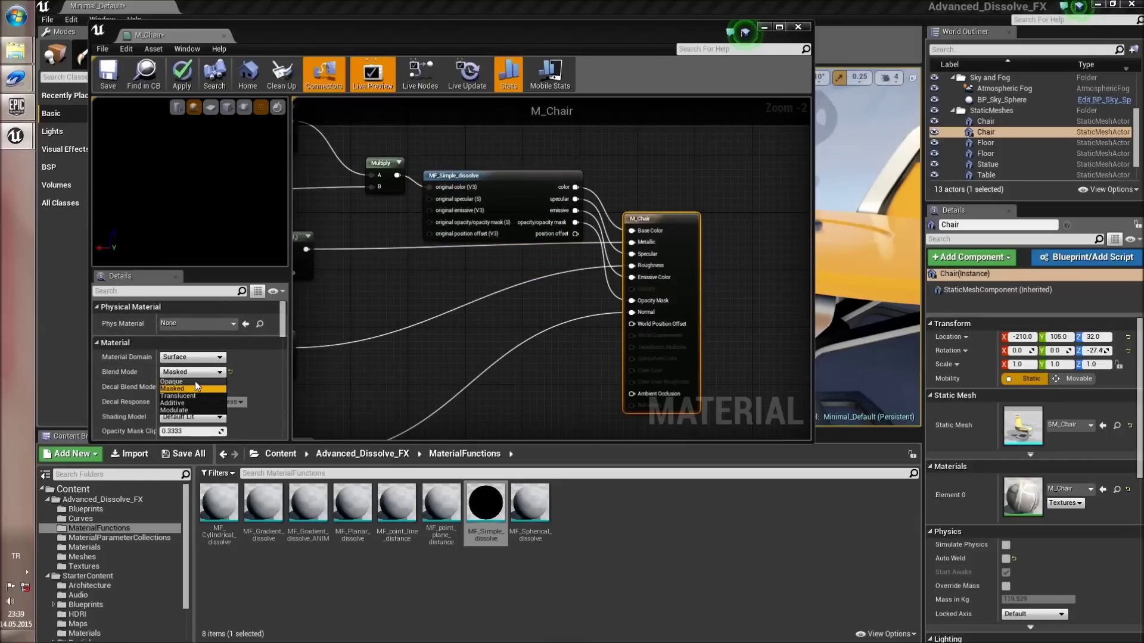
click(196, 388)
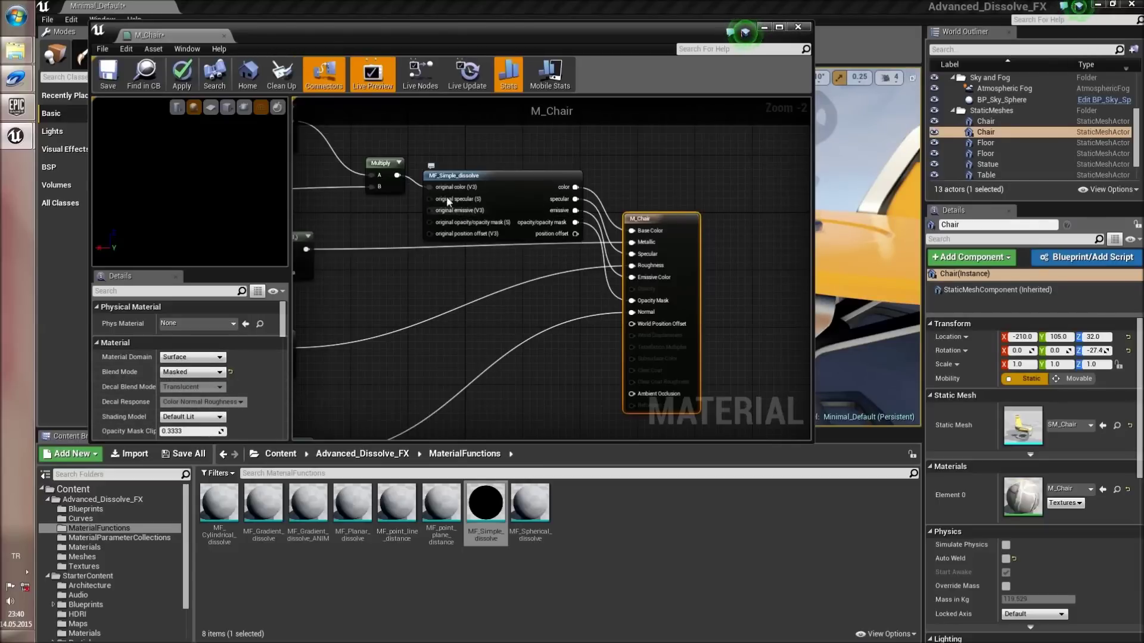
click(205, 372)
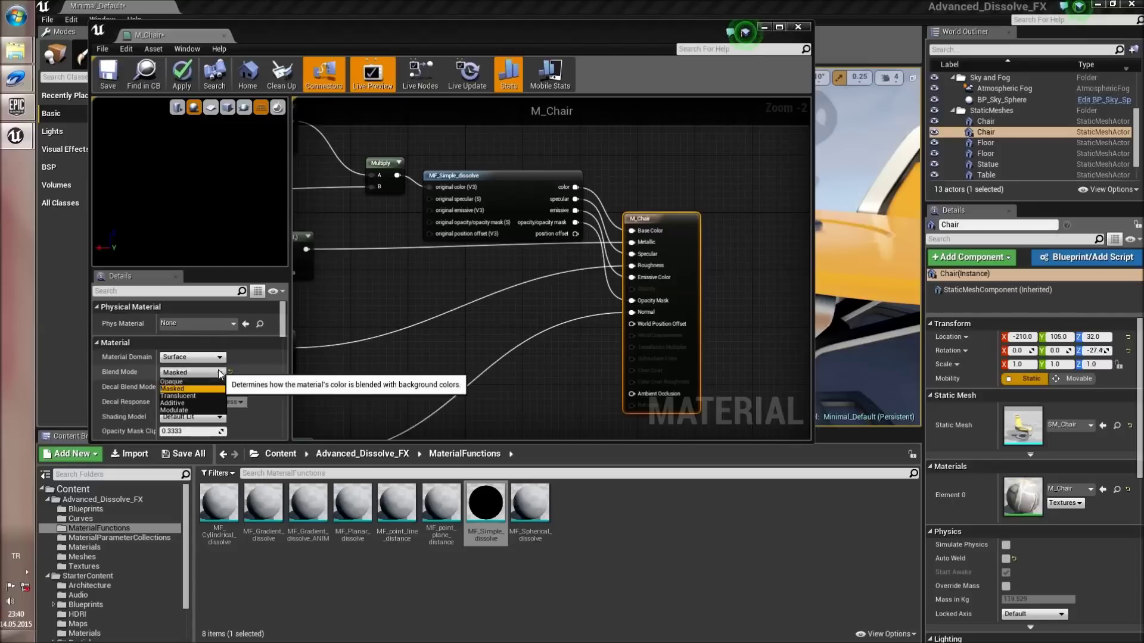
click(191, 388)
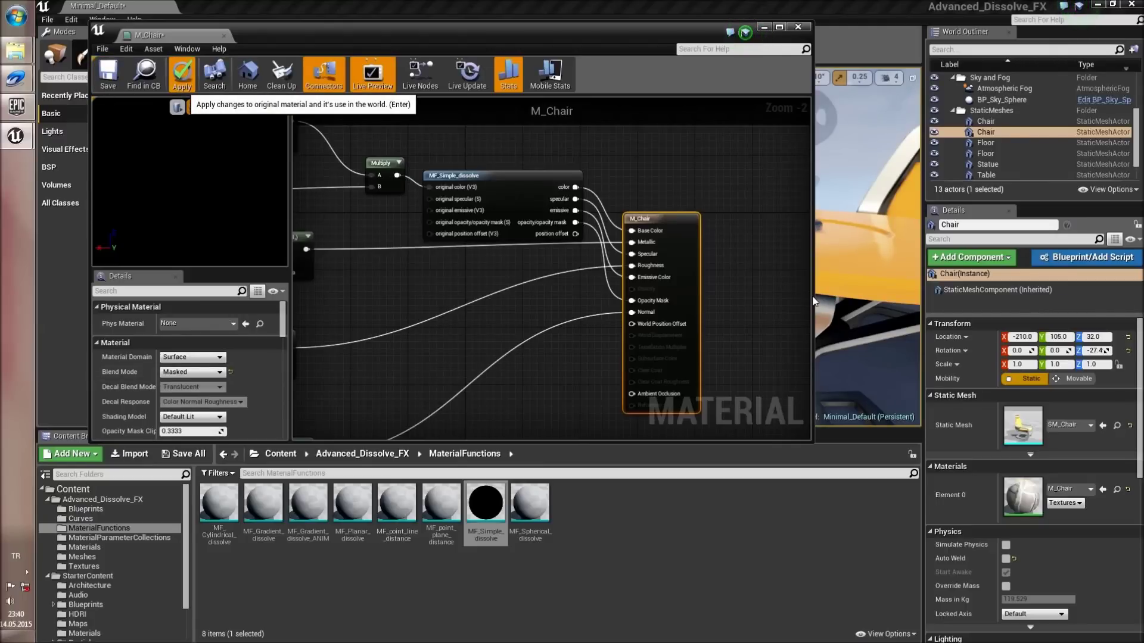
click(800, 28)
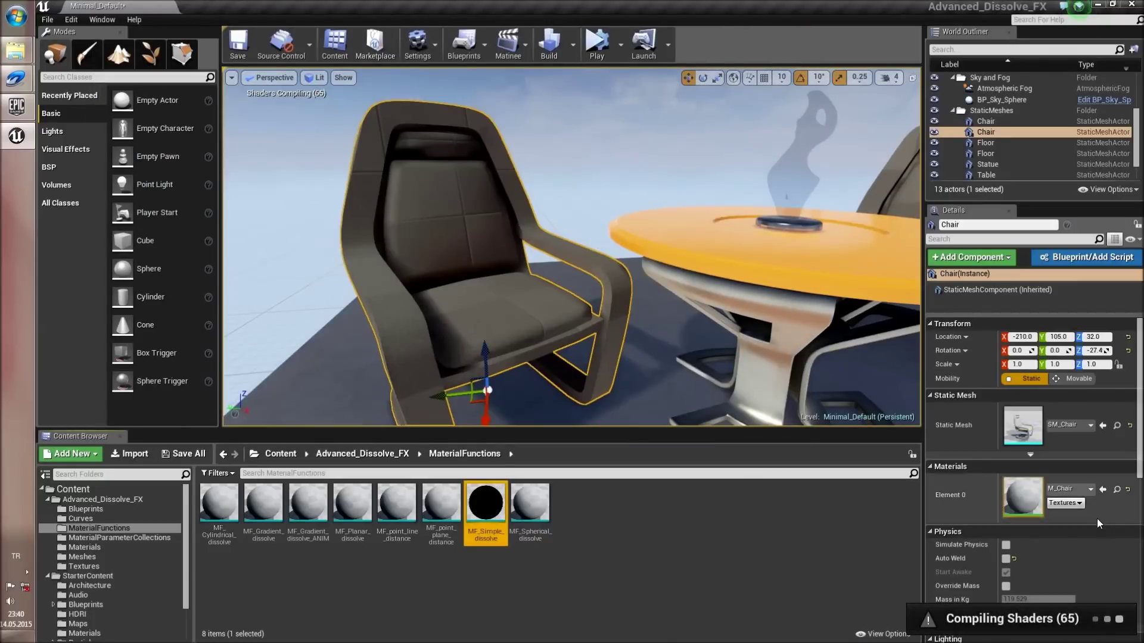
- Create a material instance of M_Chair and assign it to the selected chair's Element 0 material slot
click(1116, 491)
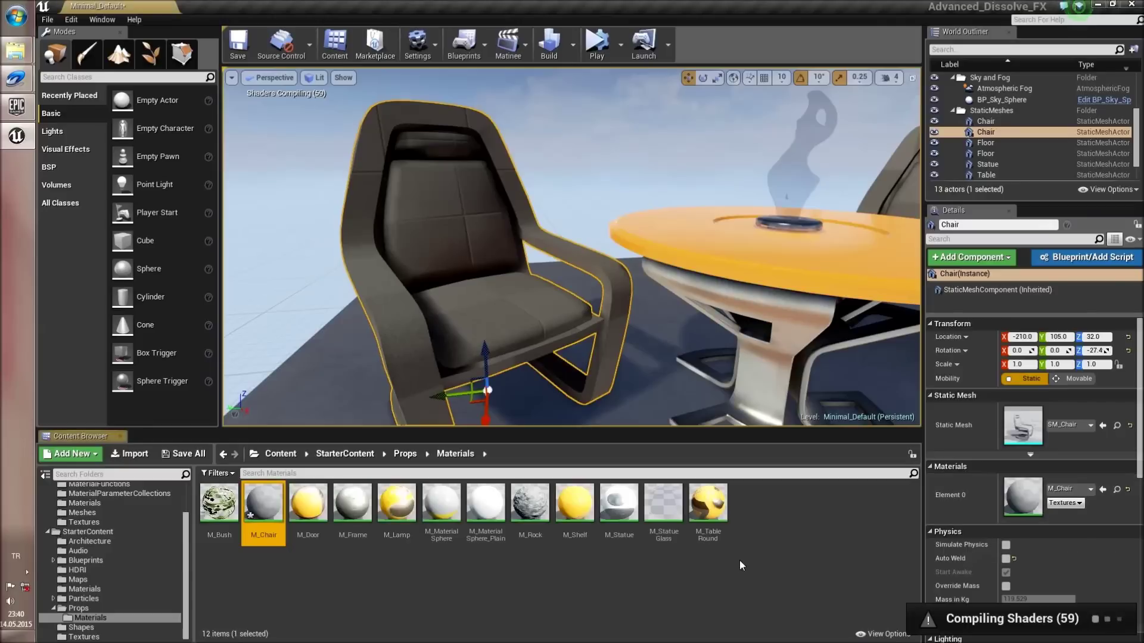
right_click(262, 504)
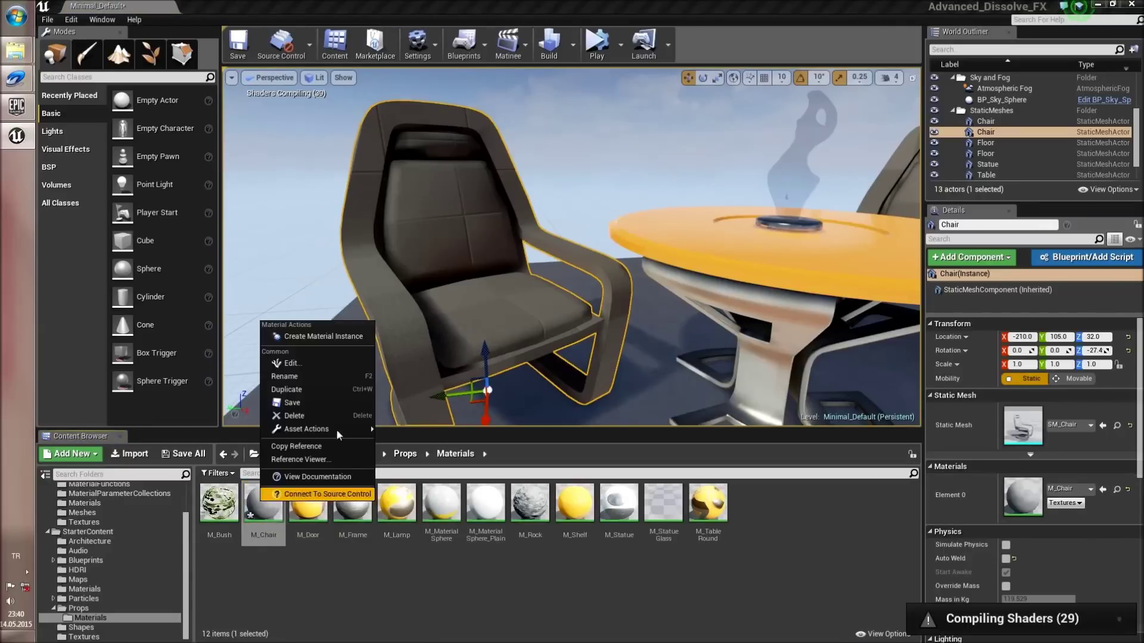
click(309, 337)
key(Return)
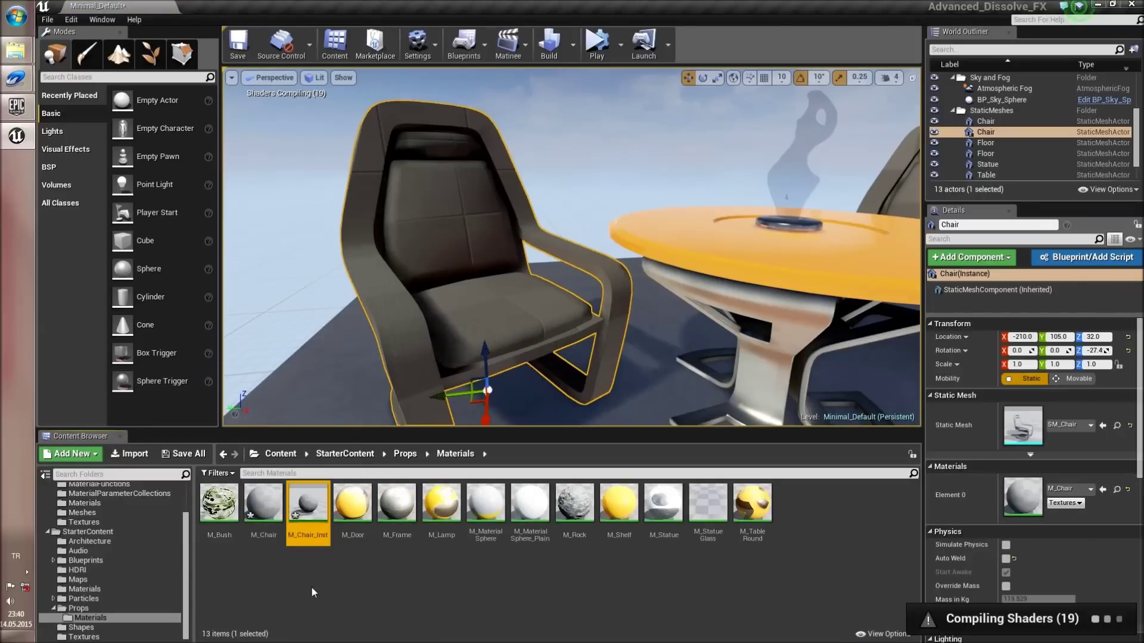
click(1103, 490)
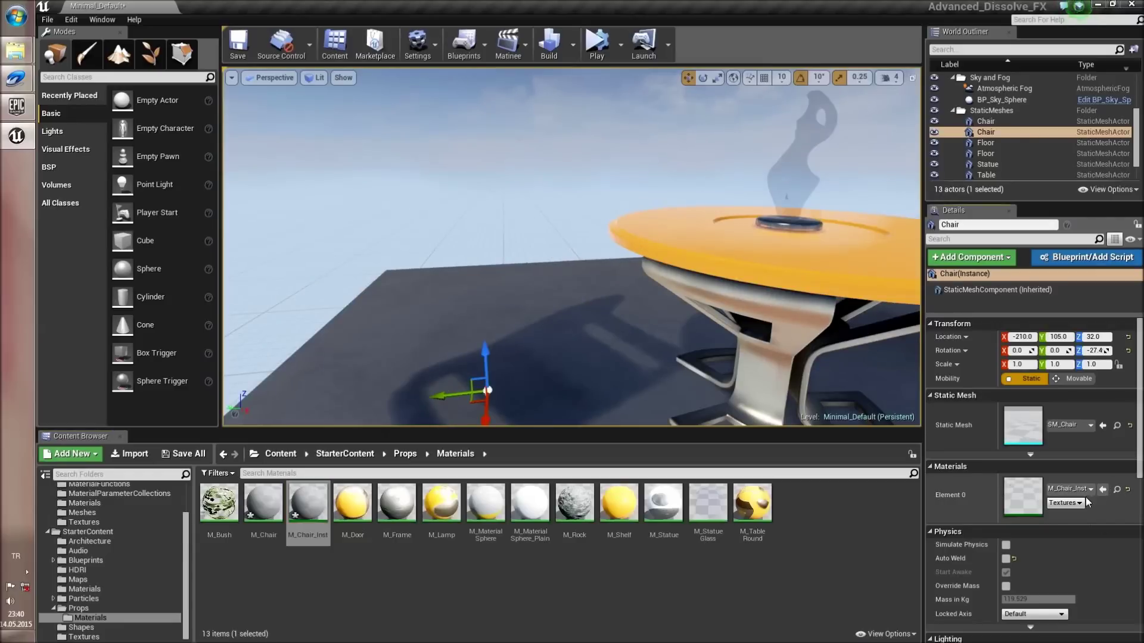
click(1102, 488)
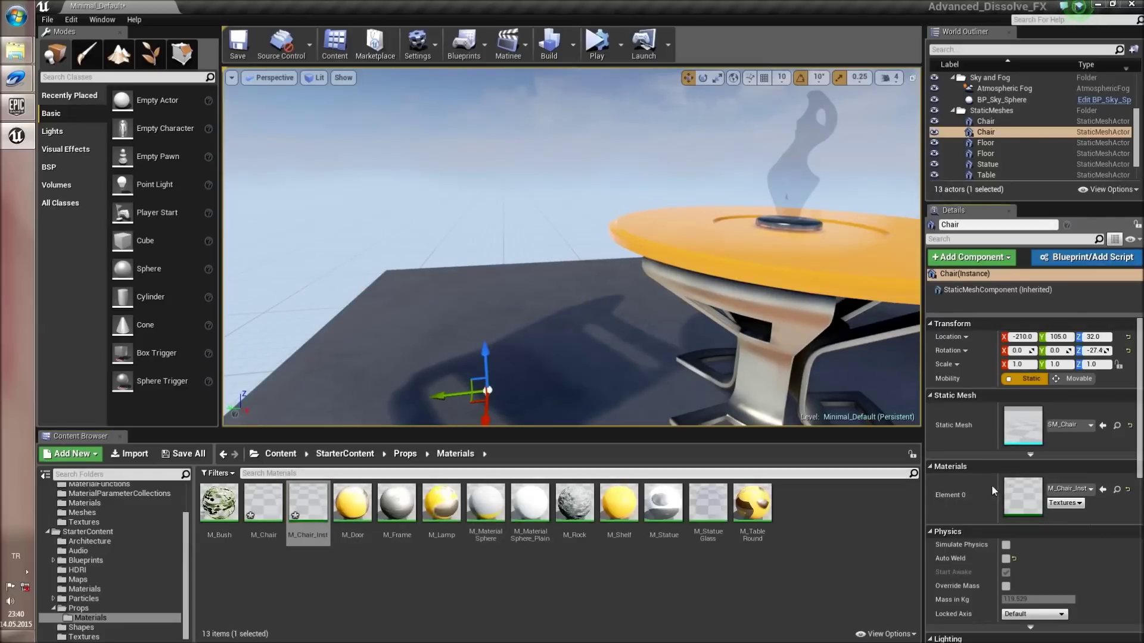
- Open the M_Chair_Inst material instance in a separate full-height window beside the level viewport
click(308, 503)
double_click(309, 503)
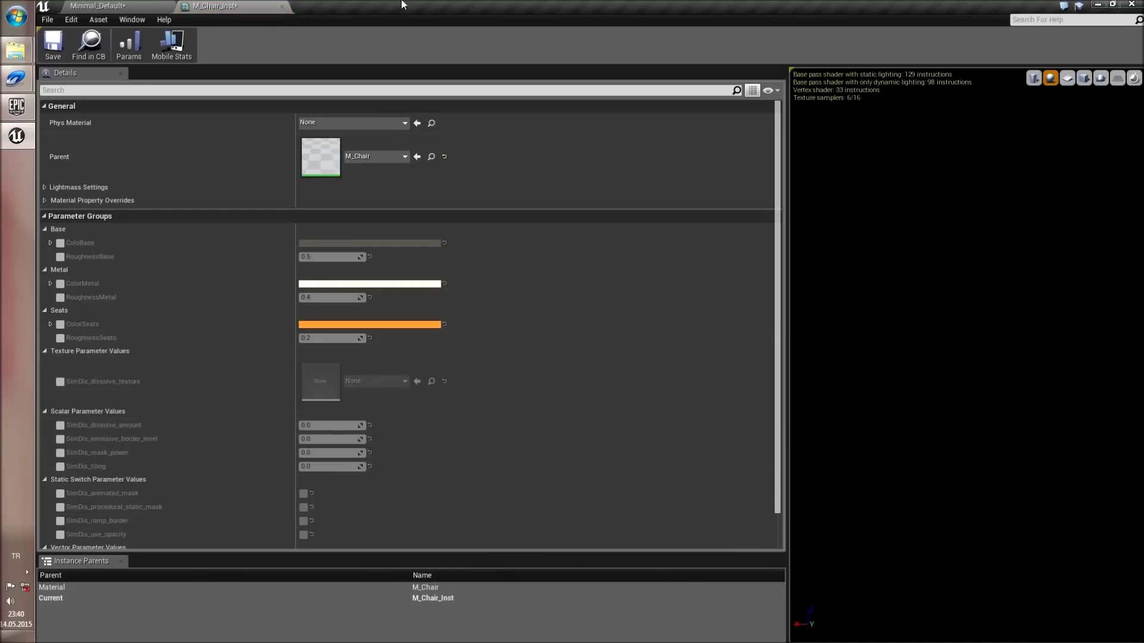
drag(277, 19, 753, 188)
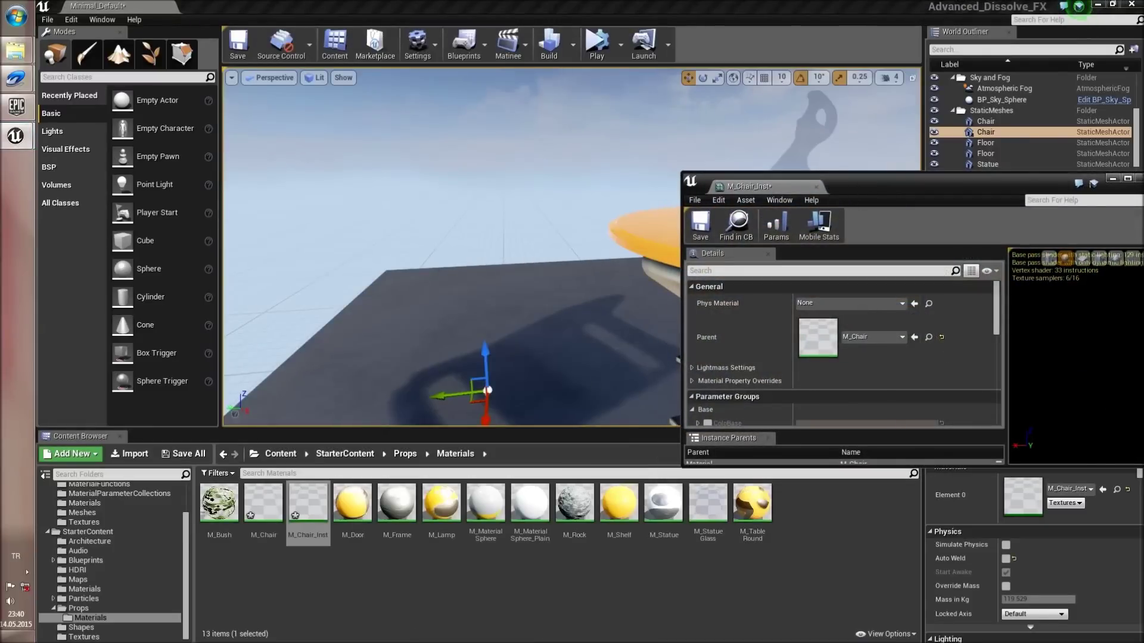
drag(869, 172, 869, 13)
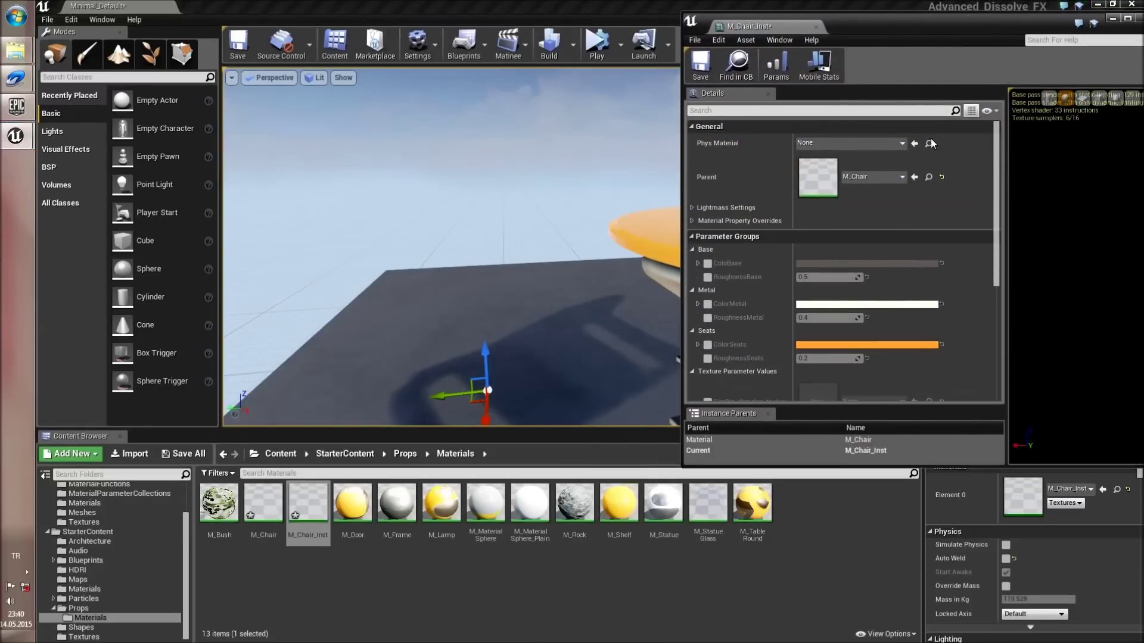
double_click(966, 468)
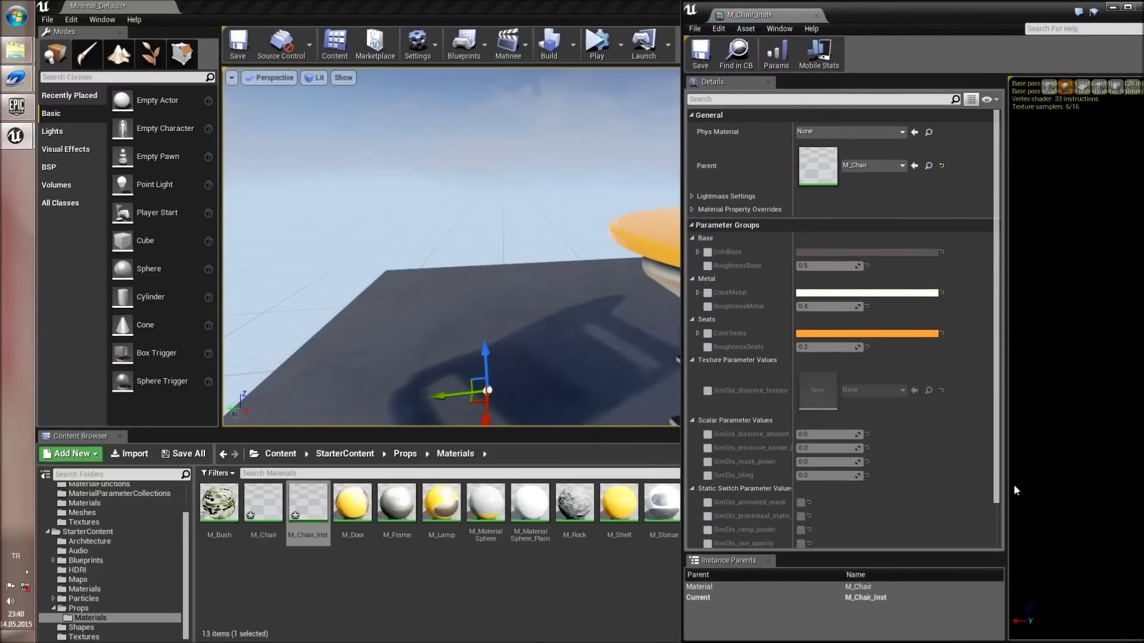
- Enable the SimDis_dissolve_amount scalar parameter override in M_Chair_Inst
scroll(998, 325, down, 1)
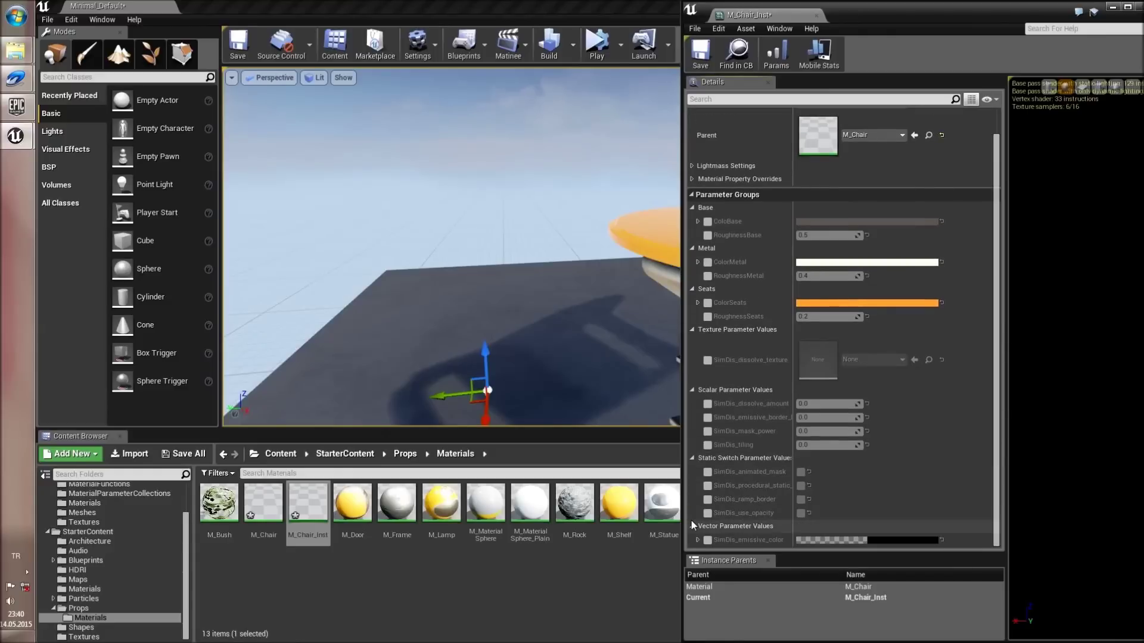
click(708, 404)
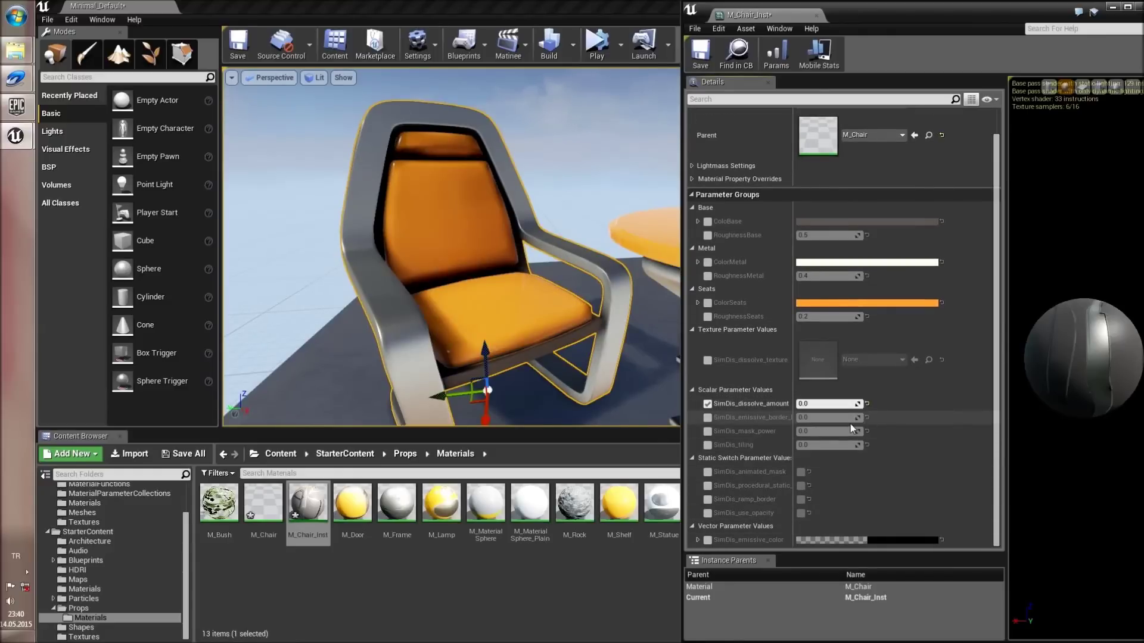
- Deselect the chair and test SimDis_dissolve_amount at about 0.73, 0 and 1, finally setting it to 0.4
drag(856, 405, 859, 404)
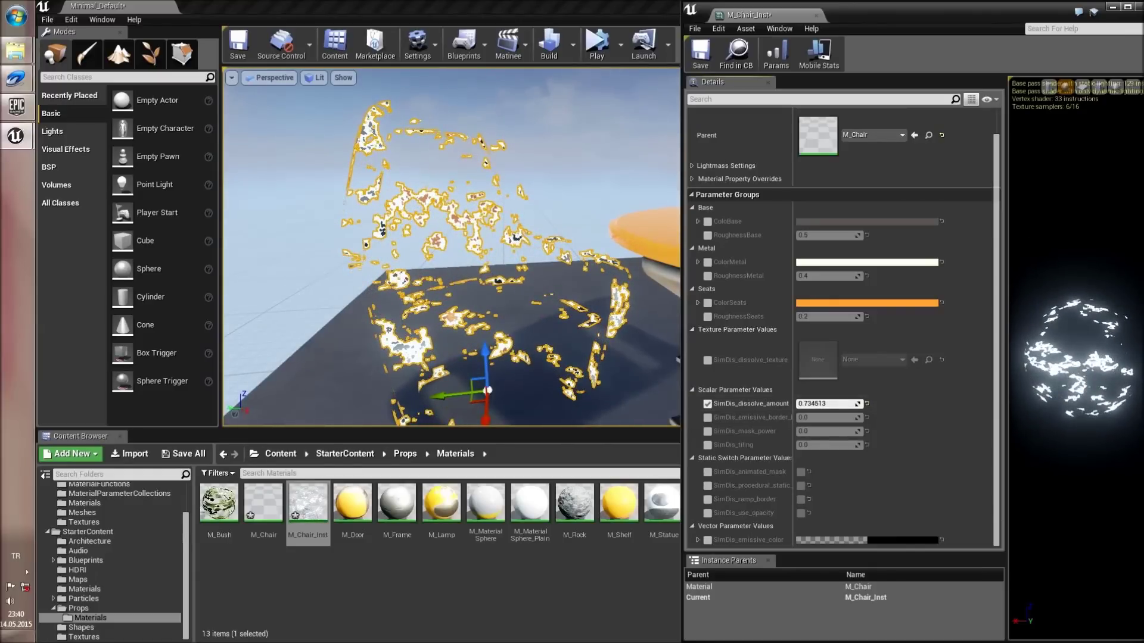
click(586, 173)
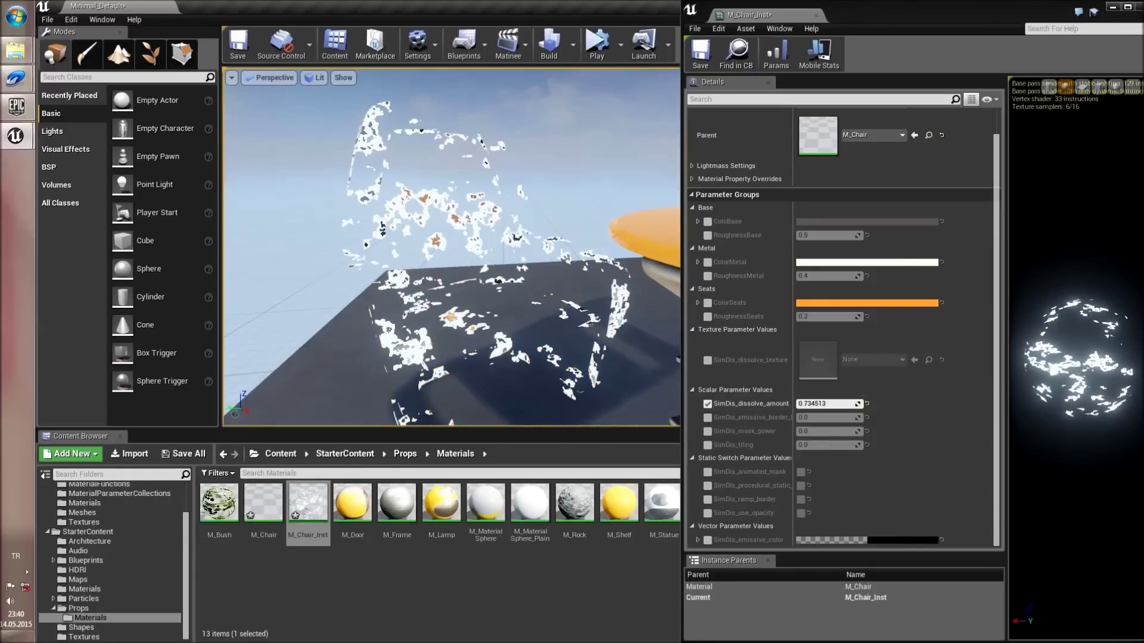
click(826, 404)
text(0)
key(Return)
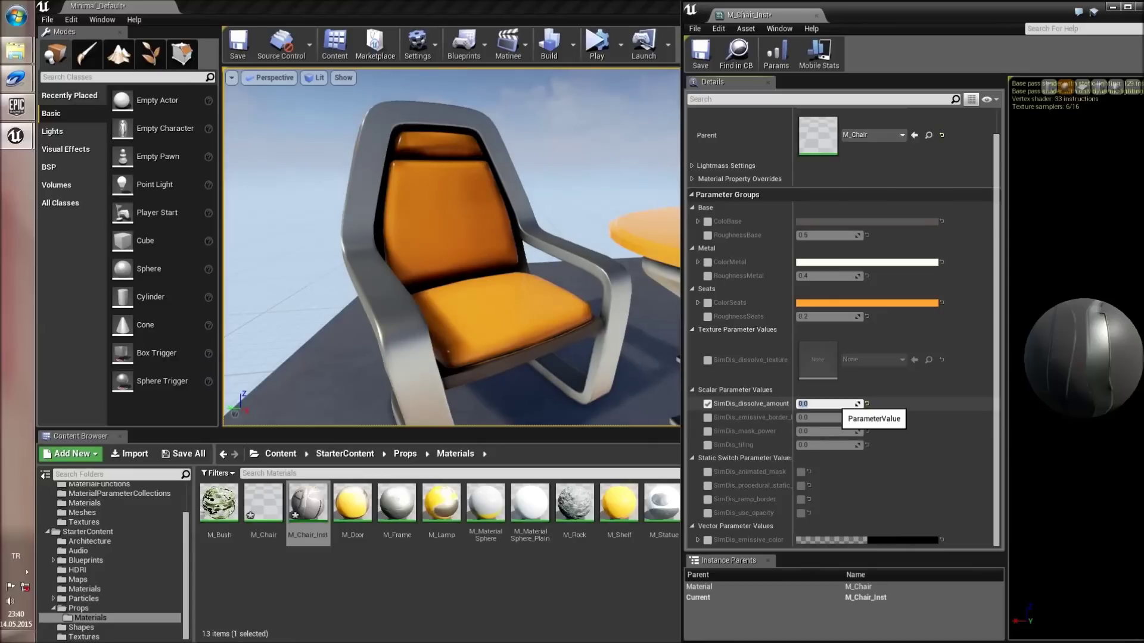
text(1)
key(Return)
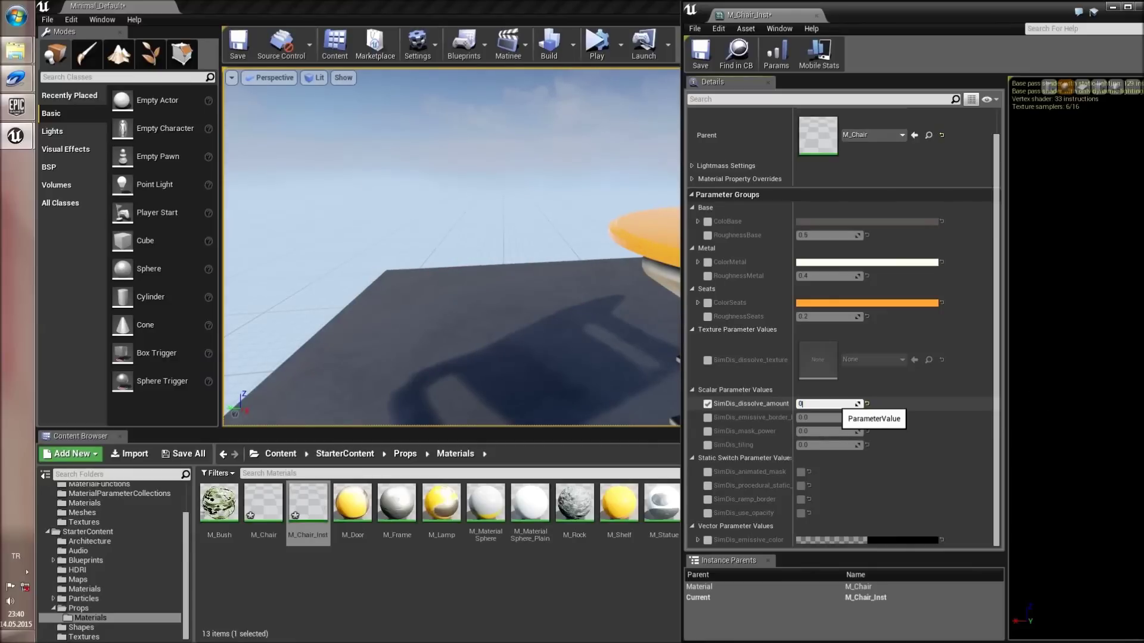
text(0.)
text(4)
key(Return)
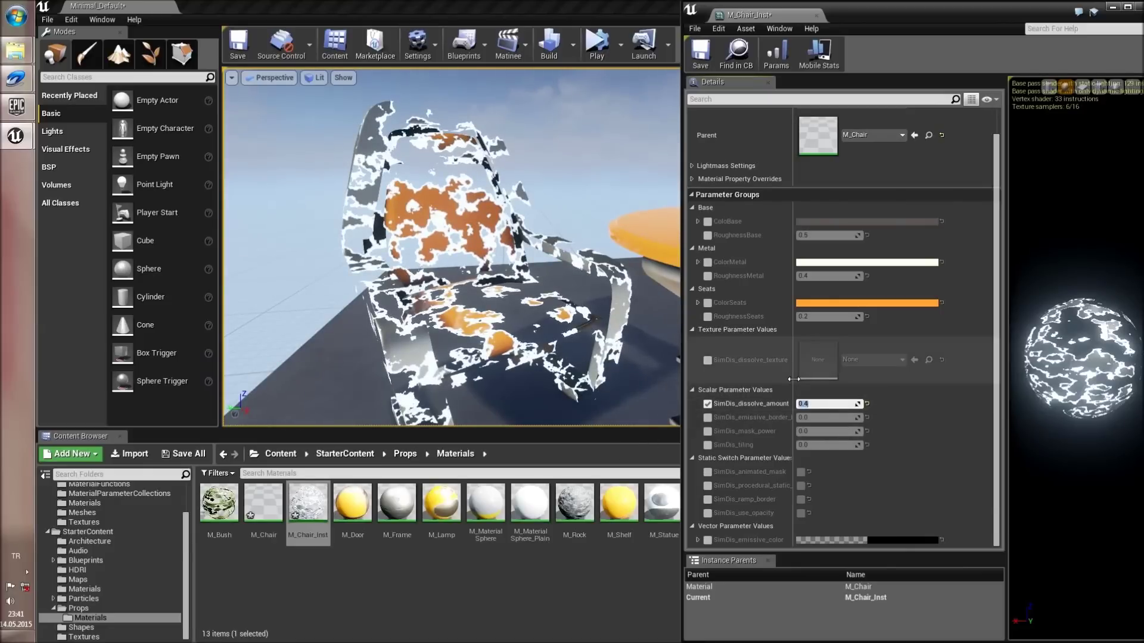
- Enable the SimDis_emissive_border_level override, test it at 0.3333 and 1, and set it to 0.5
drag(795, 379, 825, 379)
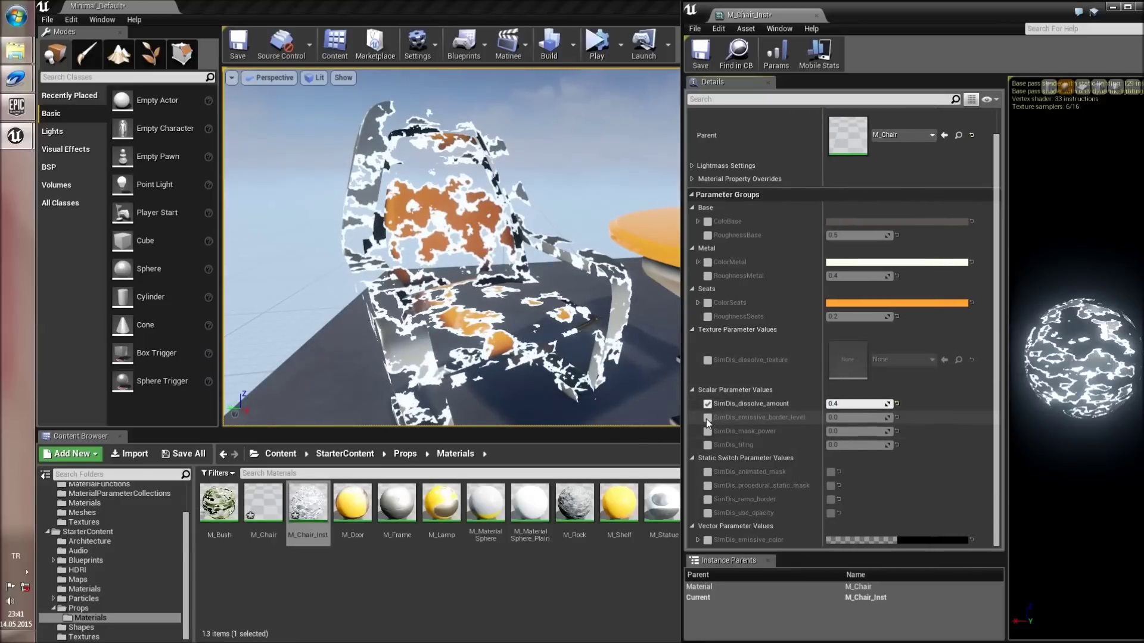
click(707, 417)
mouse_move(858, 418)
mouse_down()
mouse_move(911, 417)
mouse_move(871, 417)
mouse_up()
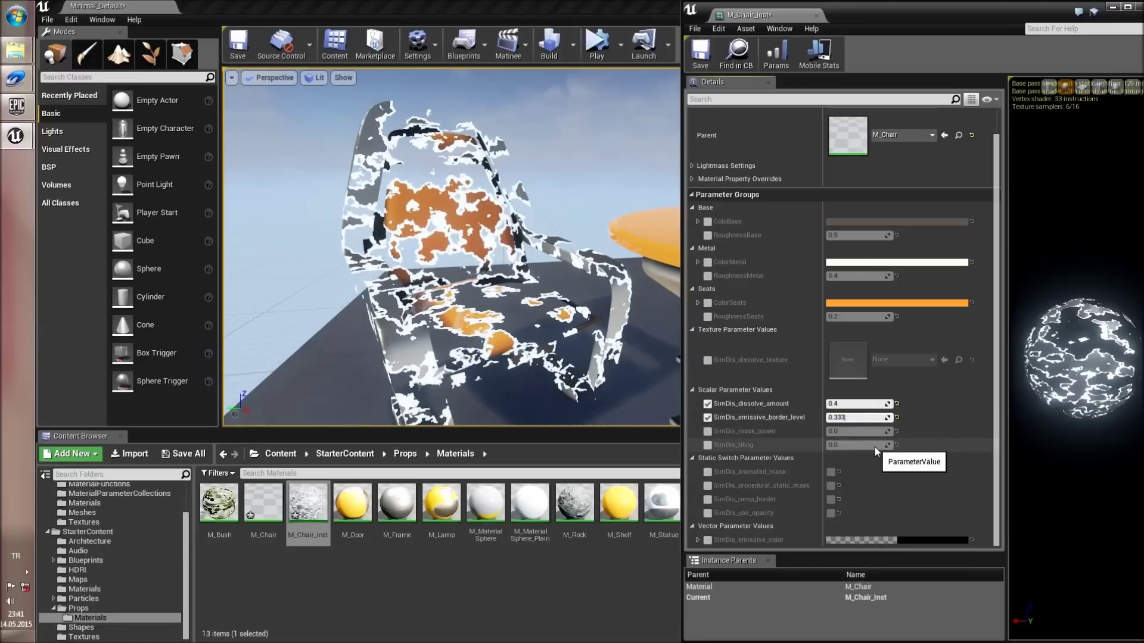
text(3)
key(Return)
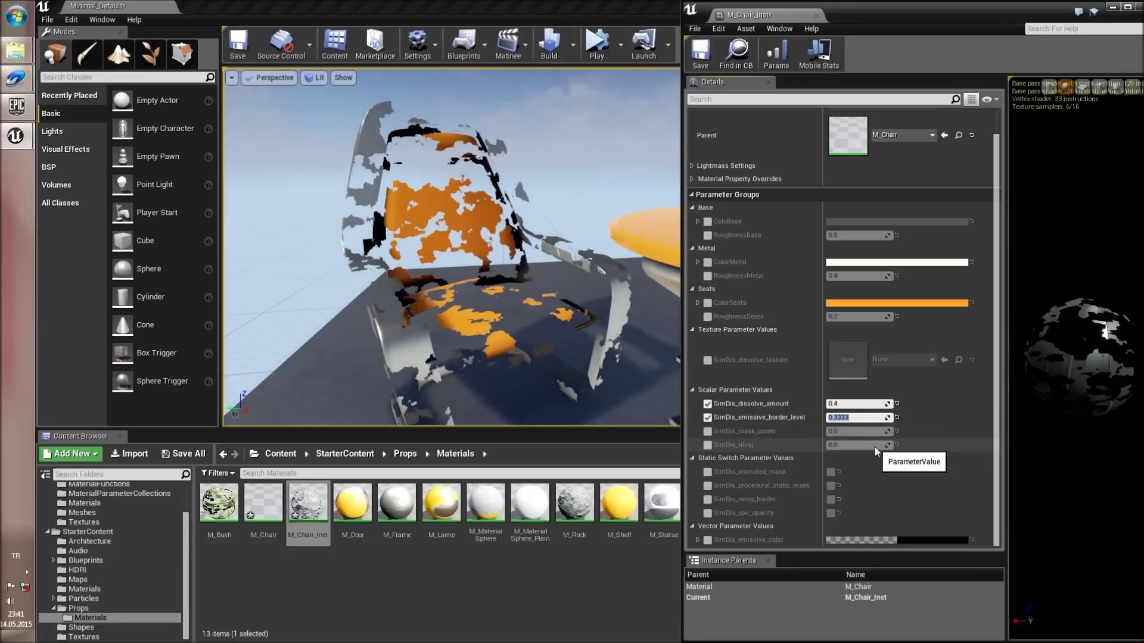
text(1)
key(Return)
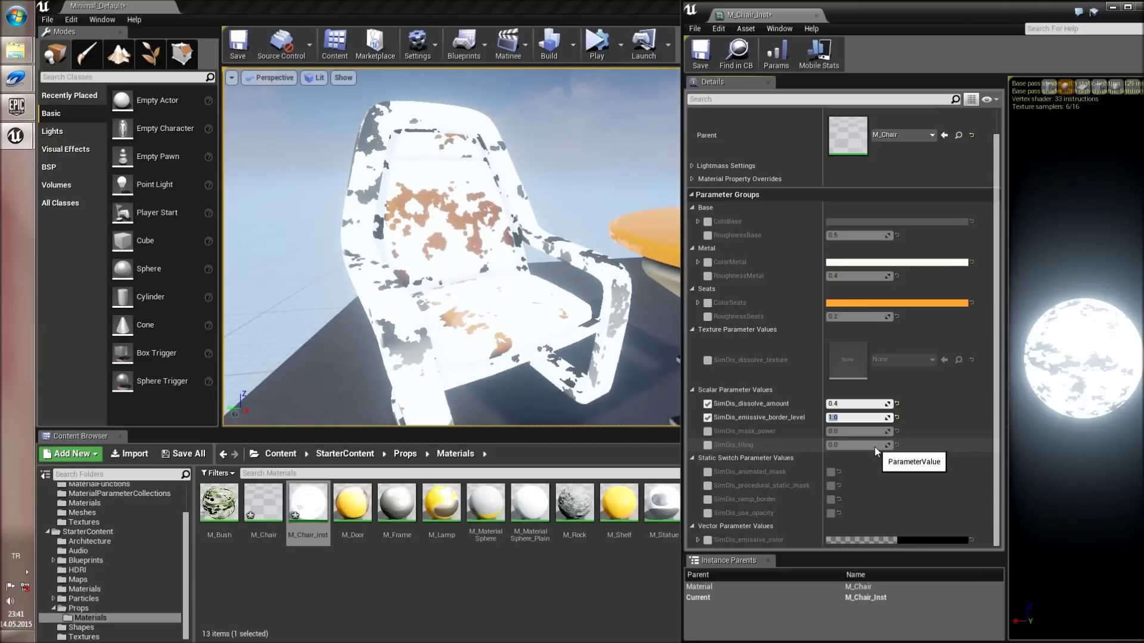
text(0.5)
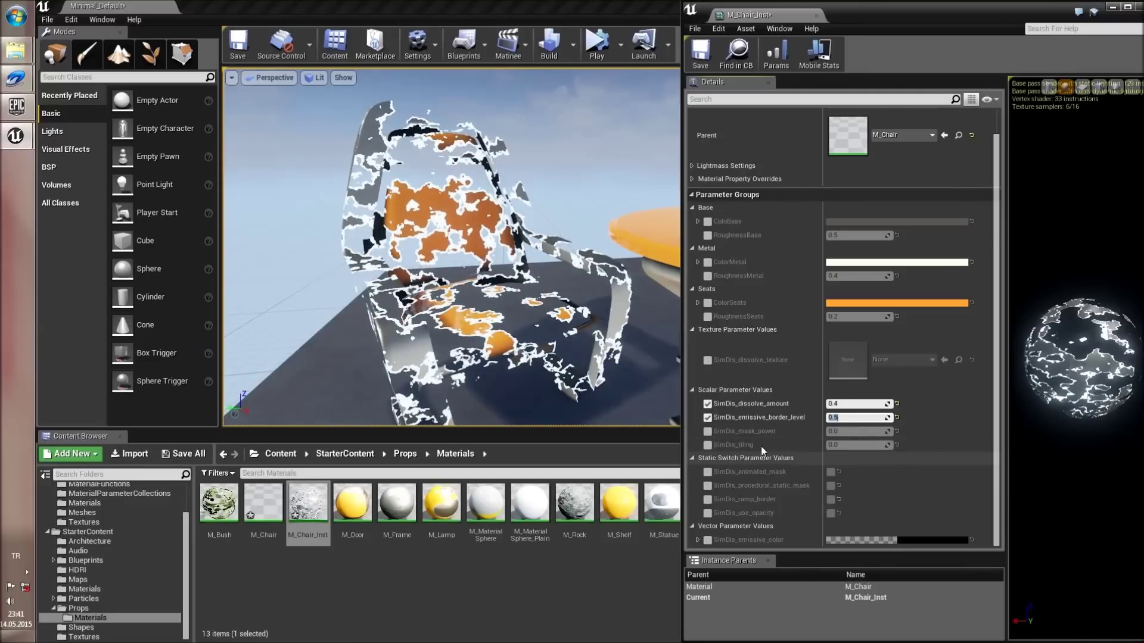
- Enable the SimDis_mask_power and SimDis_tiling overrides, setting mask power to 1 and tiling to about 0.59
click(707, 433)
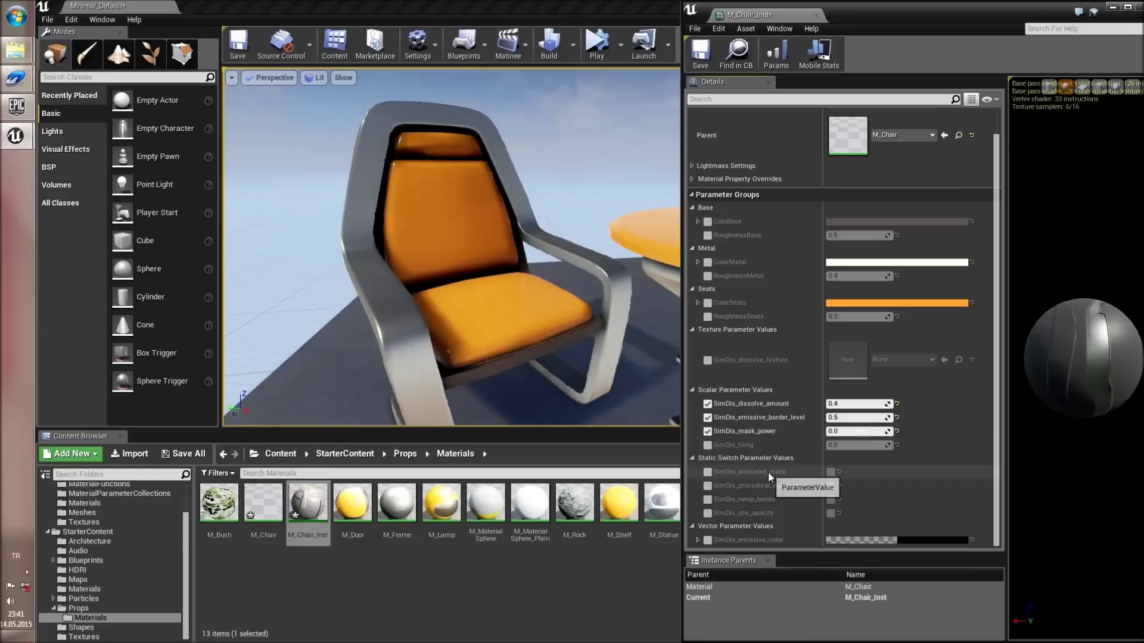
drag(865, 428, 896, 428)
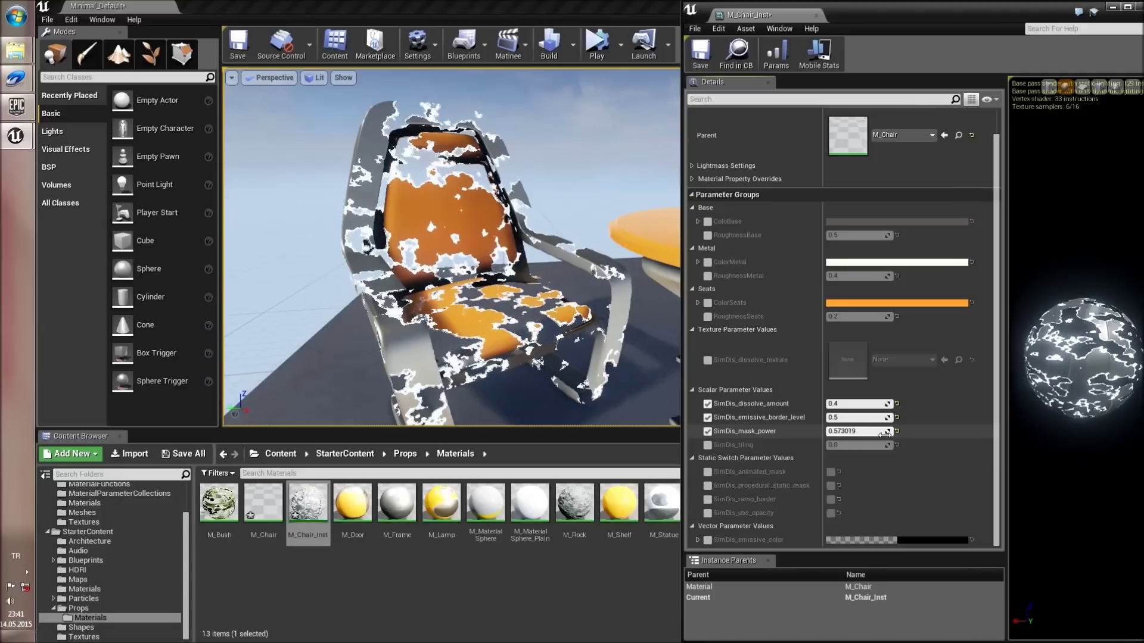
click(857, 433)
text(1)
key(Return)
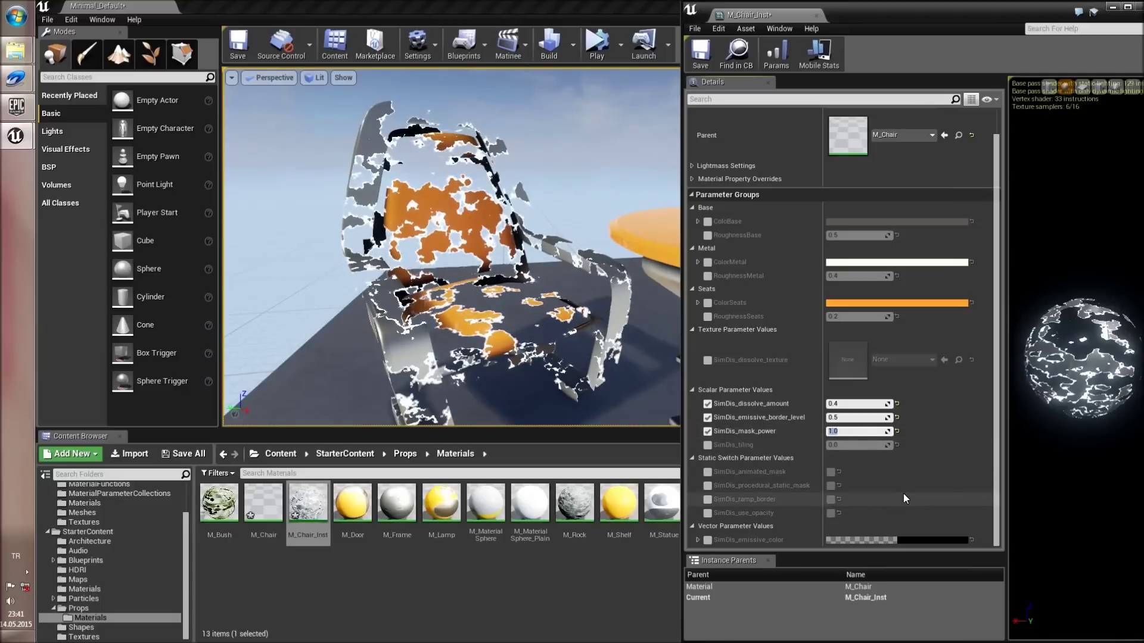
click(707, 446)
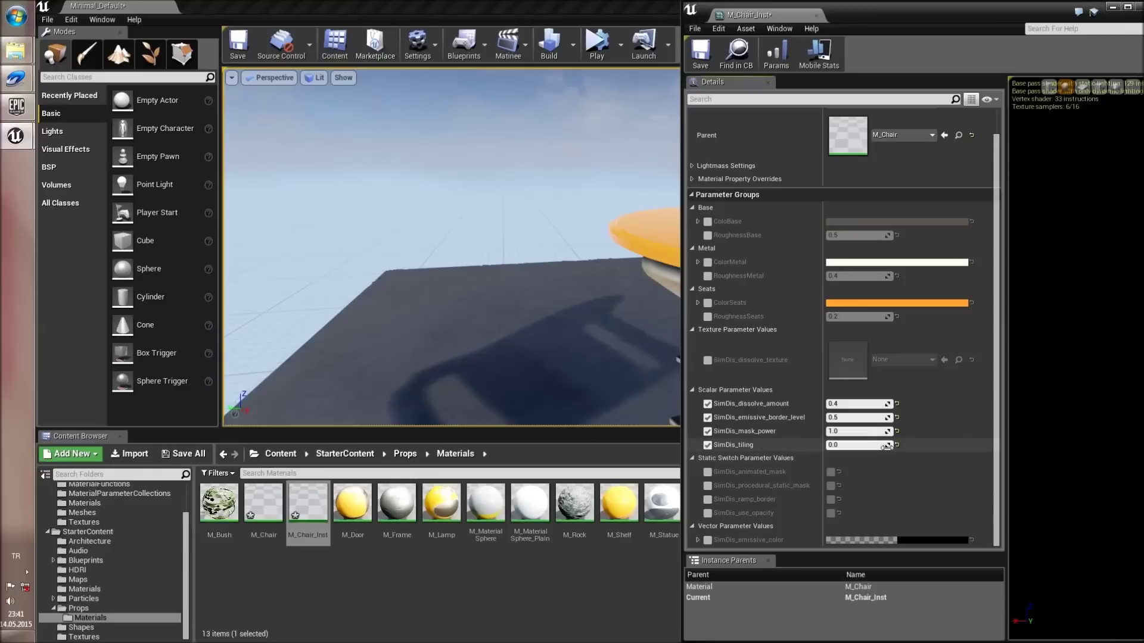
drag(858, 445, 799, 470)
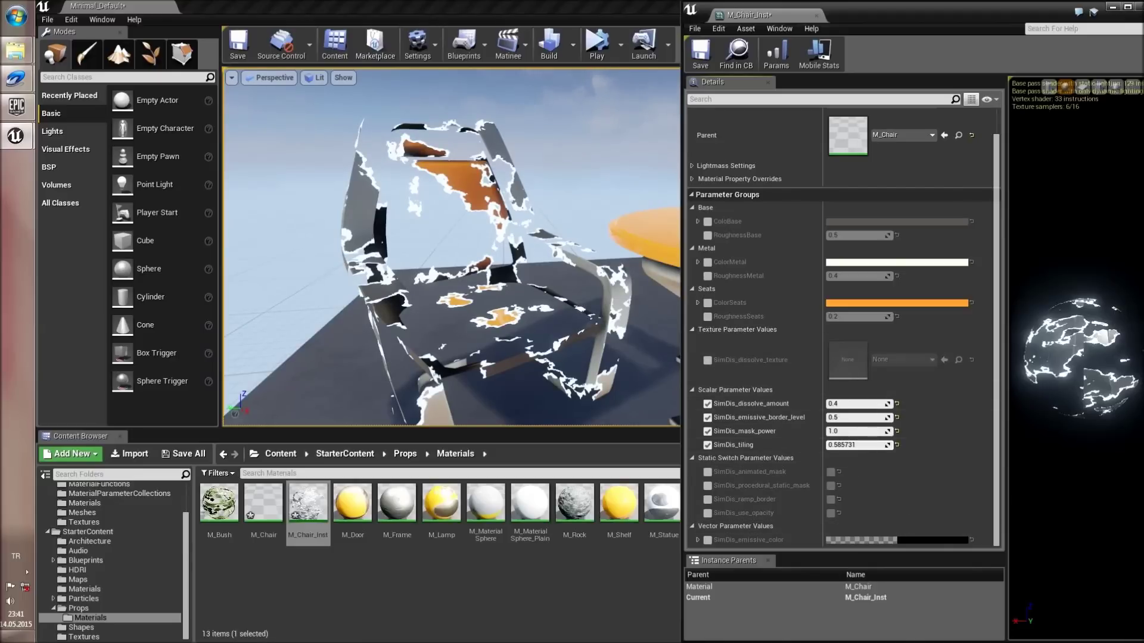
- Enable the SimDis_dissolve_texture override and assign Dissolve_masks_01 from the Advanced_Dissolve_FX Textures folder
click(708, 360)
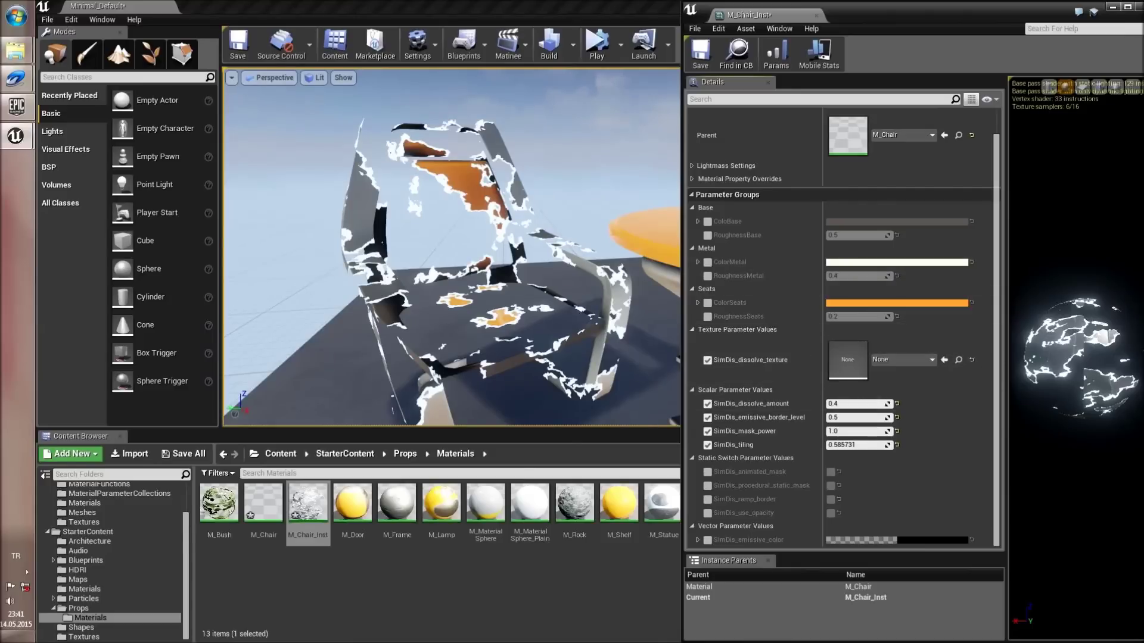
scroll(177, 487, up, 2)
scroll(177, 487, up, 1)
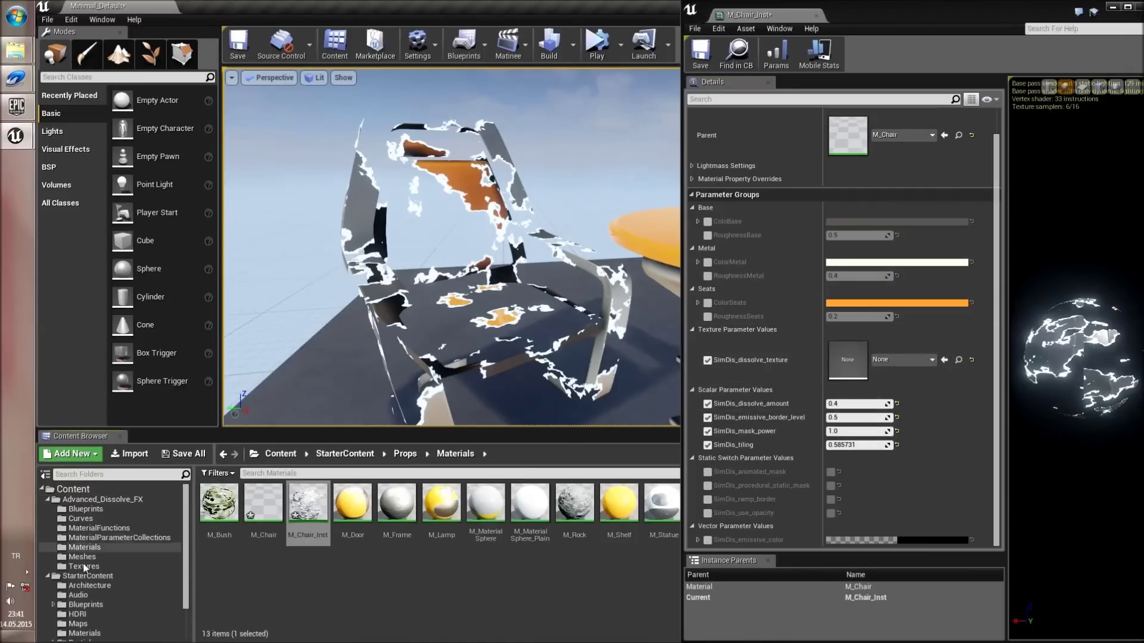
click(83, 566)
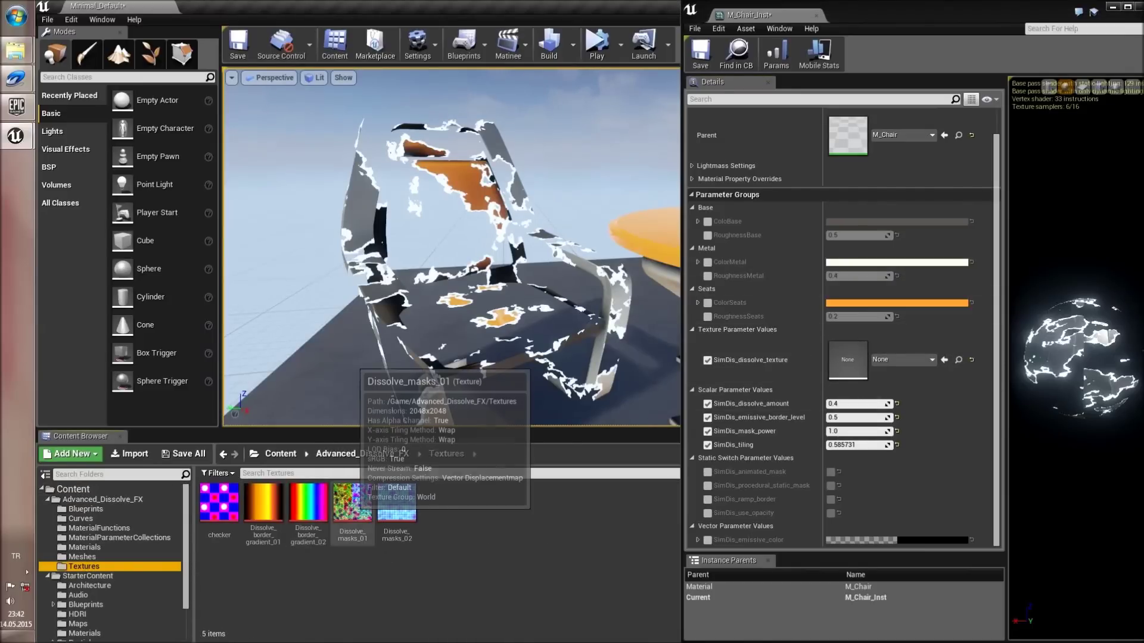
click(352, 506)
click(945, 360)
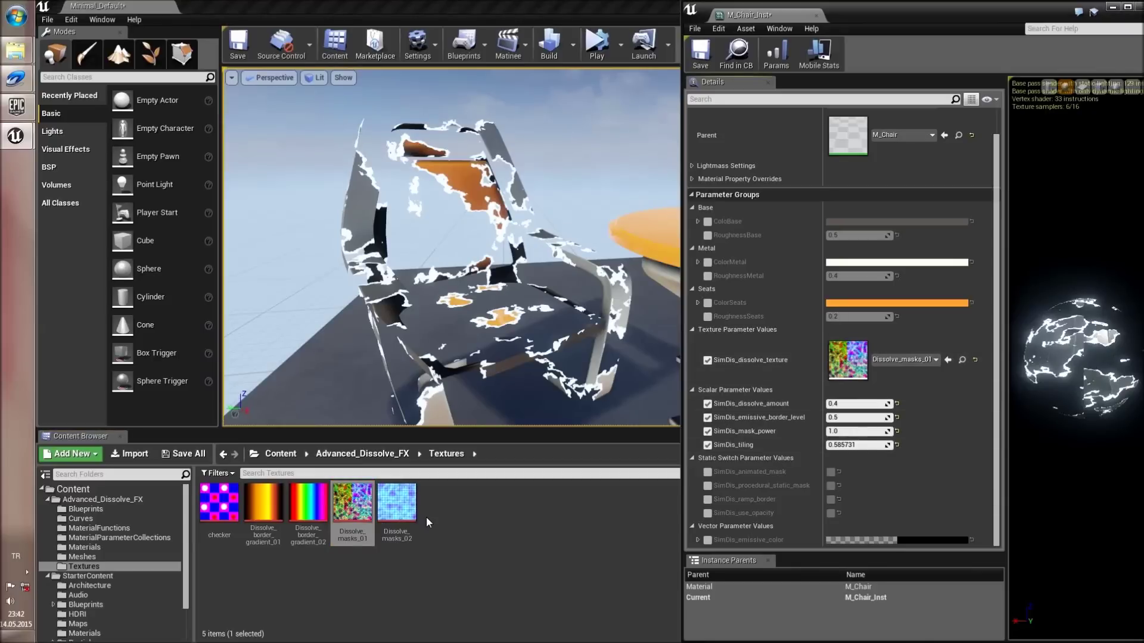
- Change the dissolve texture to Dissolve_masks_02 and raise SimDis_tiling to about 1.4
click(397, 503)
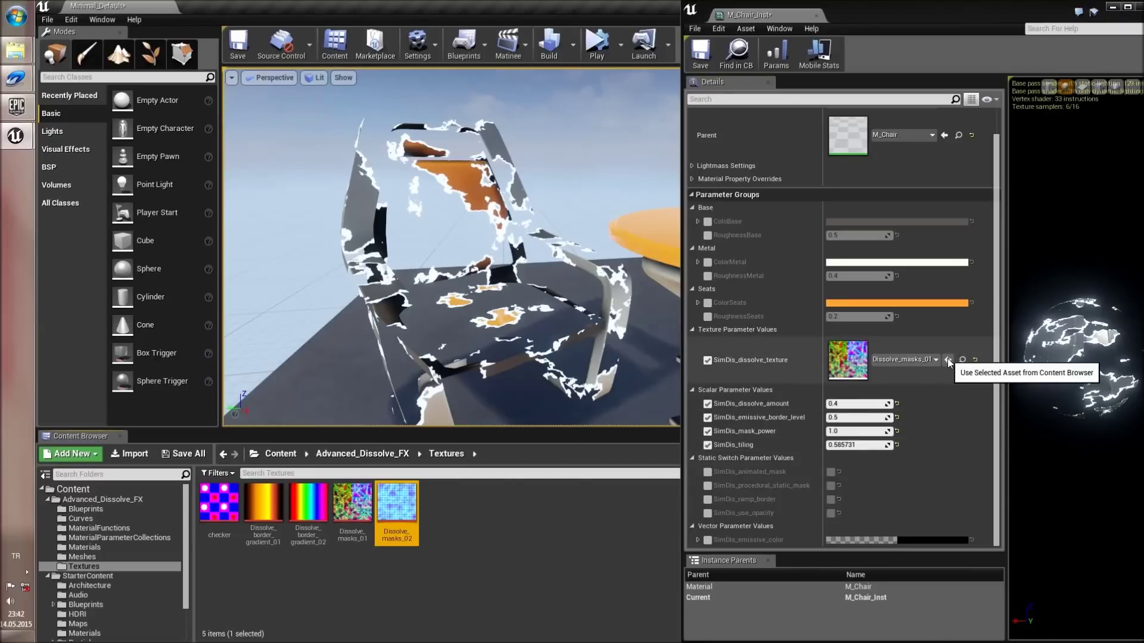
click(947, 360)
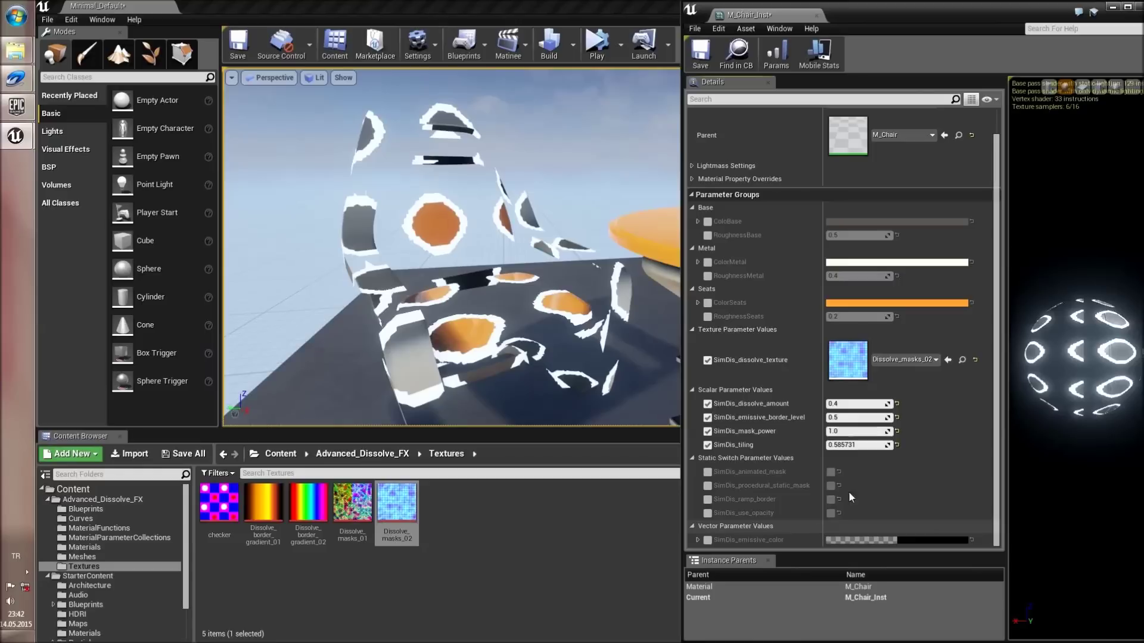
drag(887, 445, 953, 445)
- Open the Dissolve_masks_02 texture and display only its red channel to examine the mask pattern
double_click(396, 506)
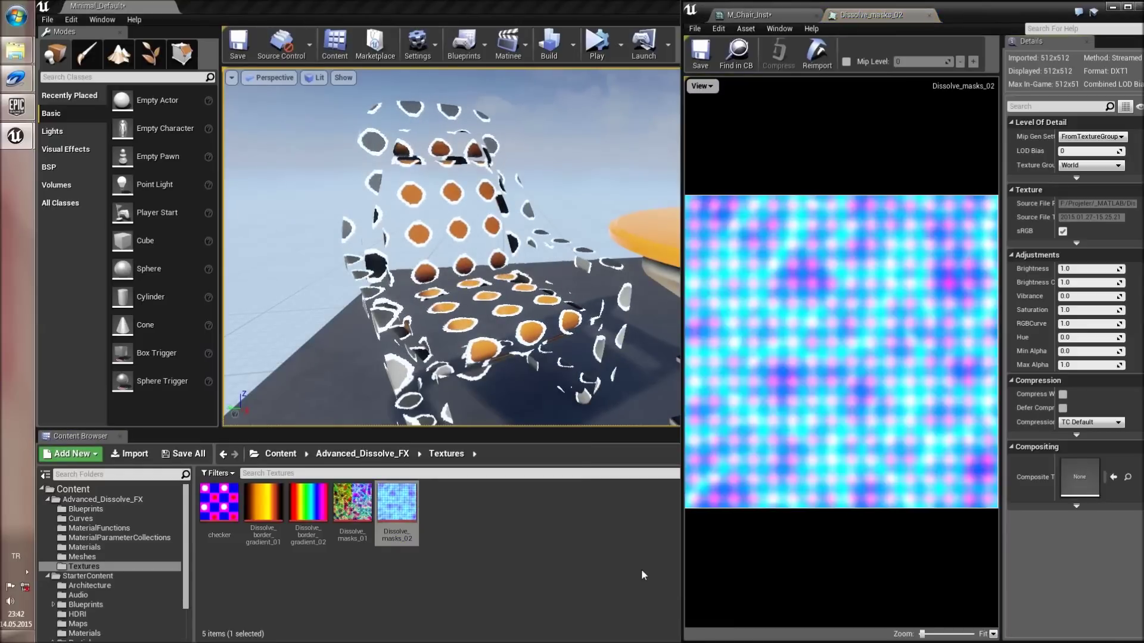
click(701, 86)
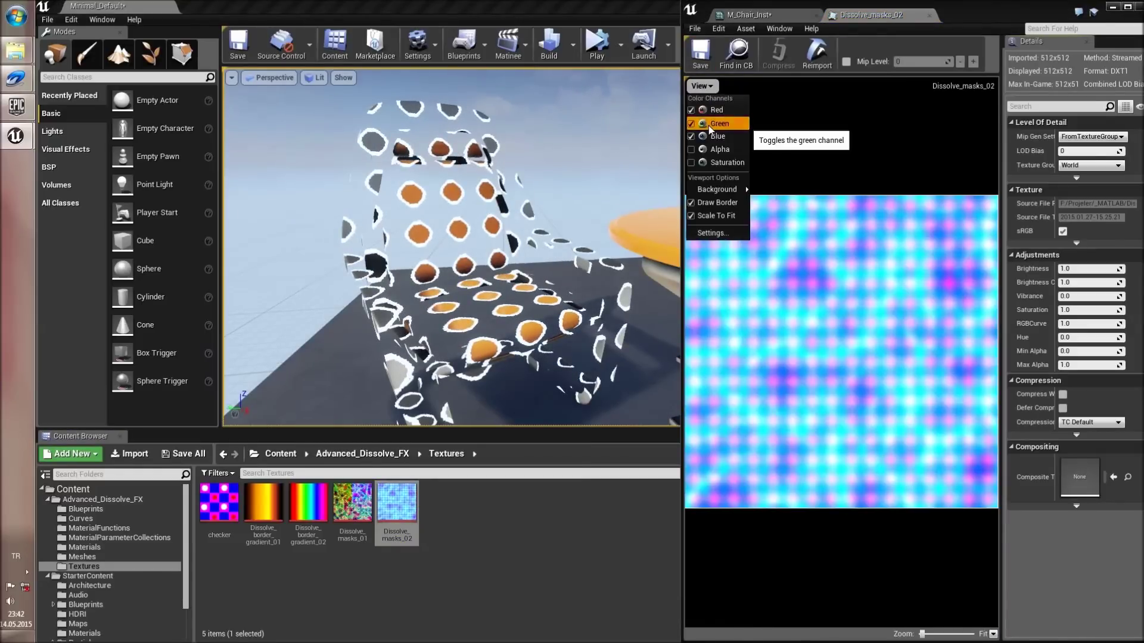
click(708, 123)
click(702, 86)
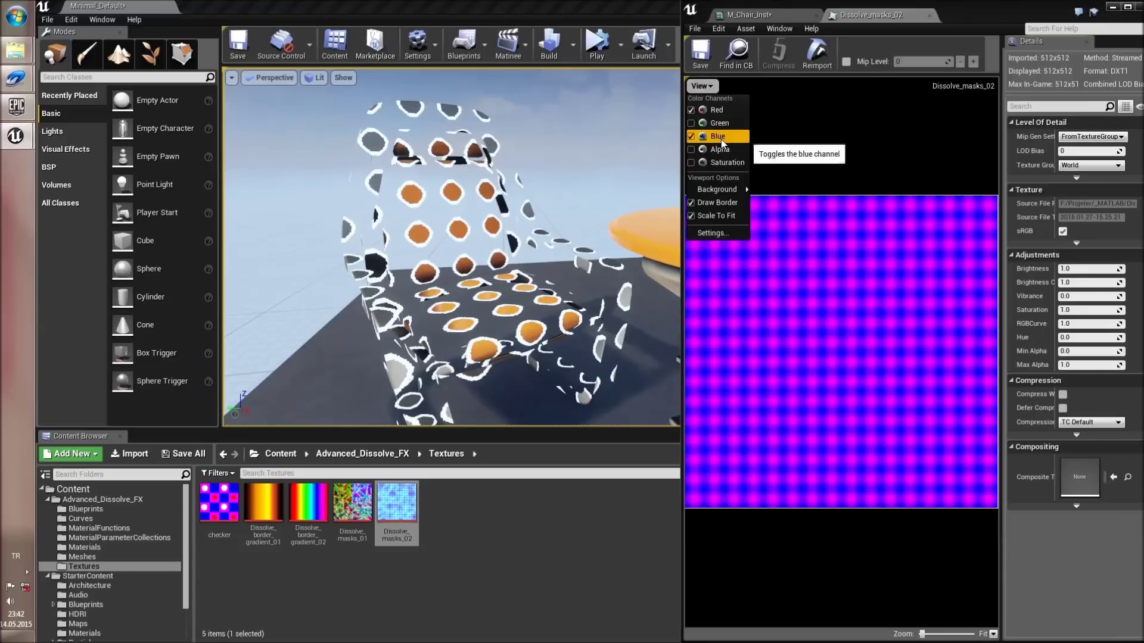
click(720, 137)
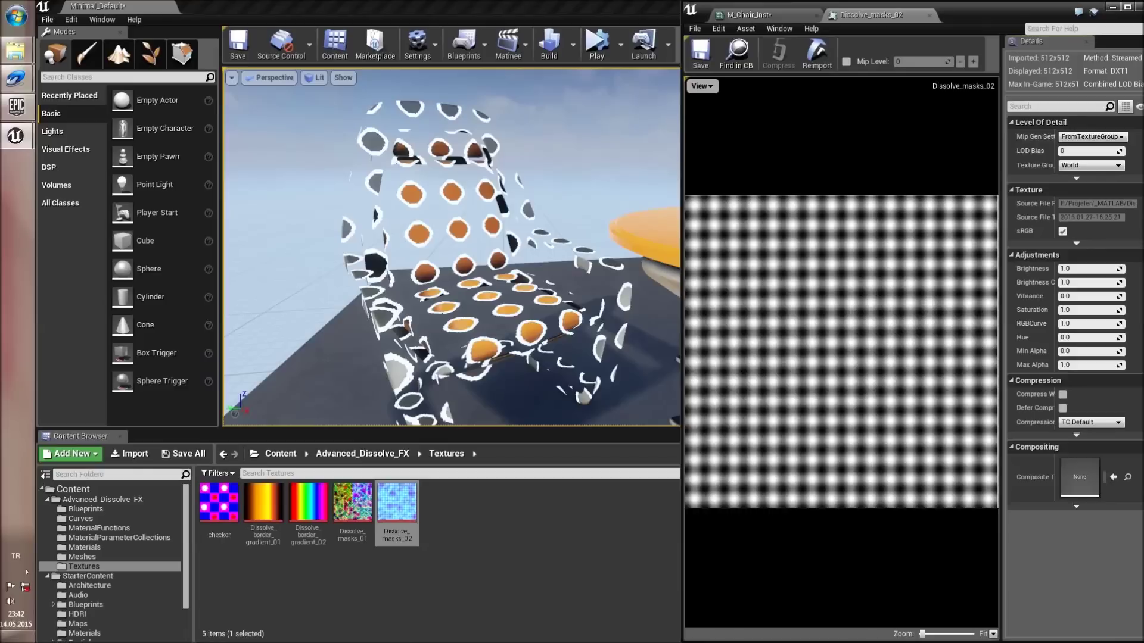
- Return to M_Chair_Inst, enable the SimDis_animated_mask static switch override and turn the switch on
click(782, 15)
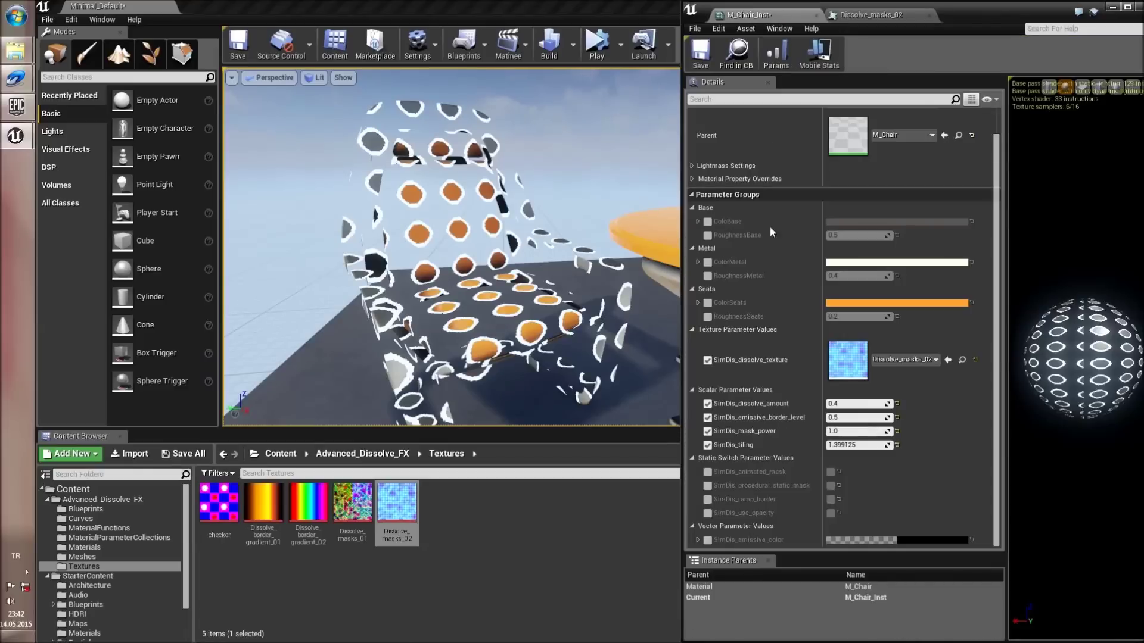
click(708, 472)
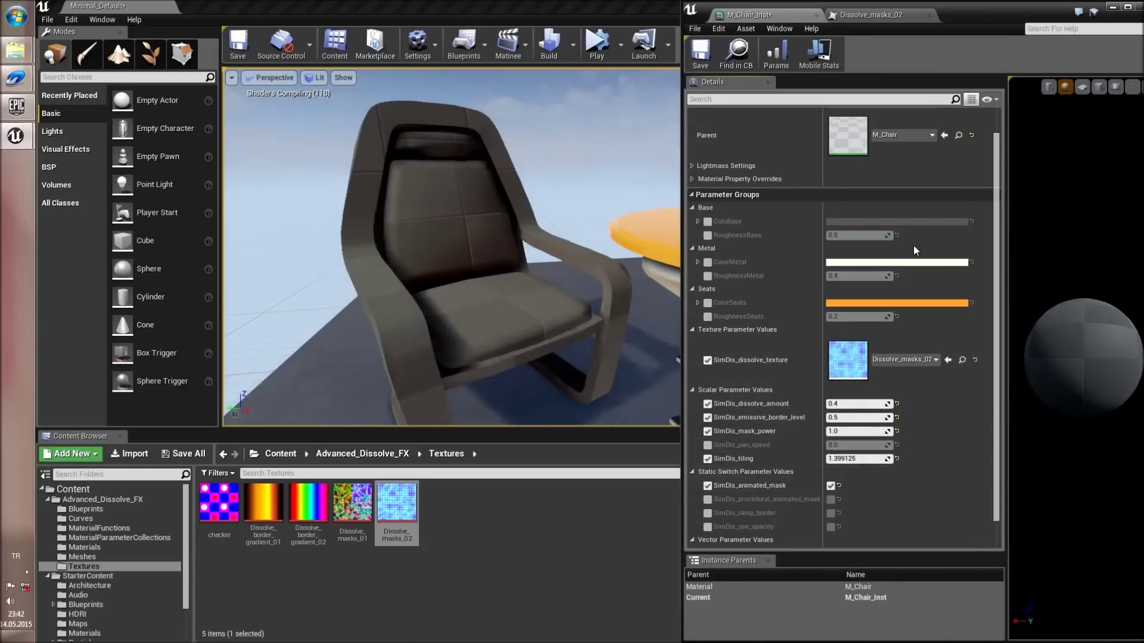
click(830, 472)
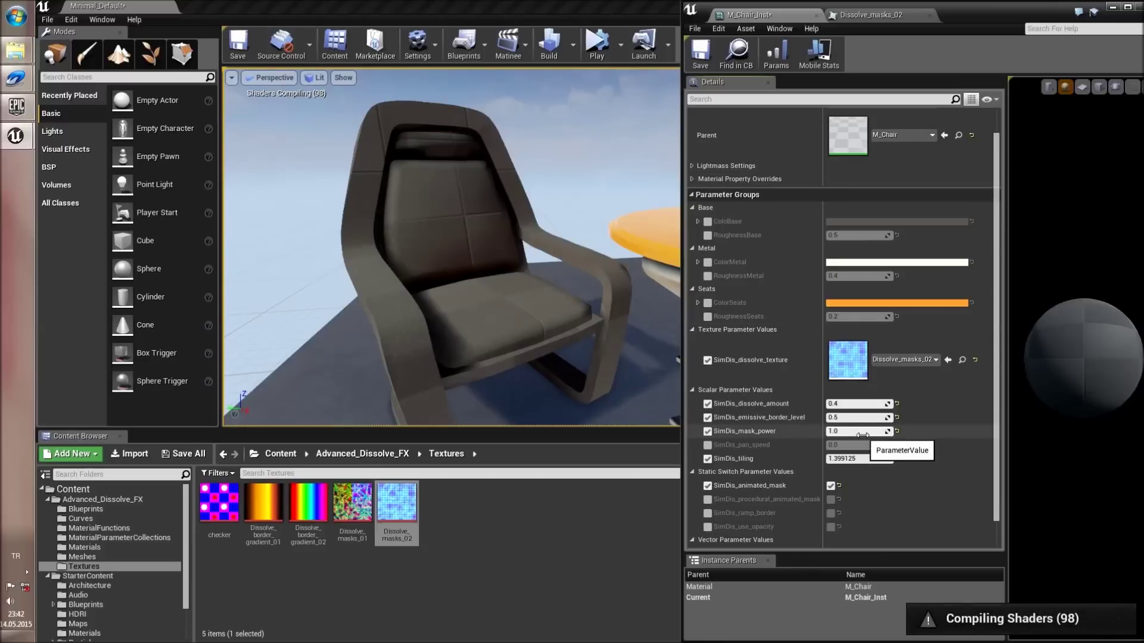
- Display only the green channel of the Dissolve_masks_02 texture to examine its noise mask
click(844, 13)
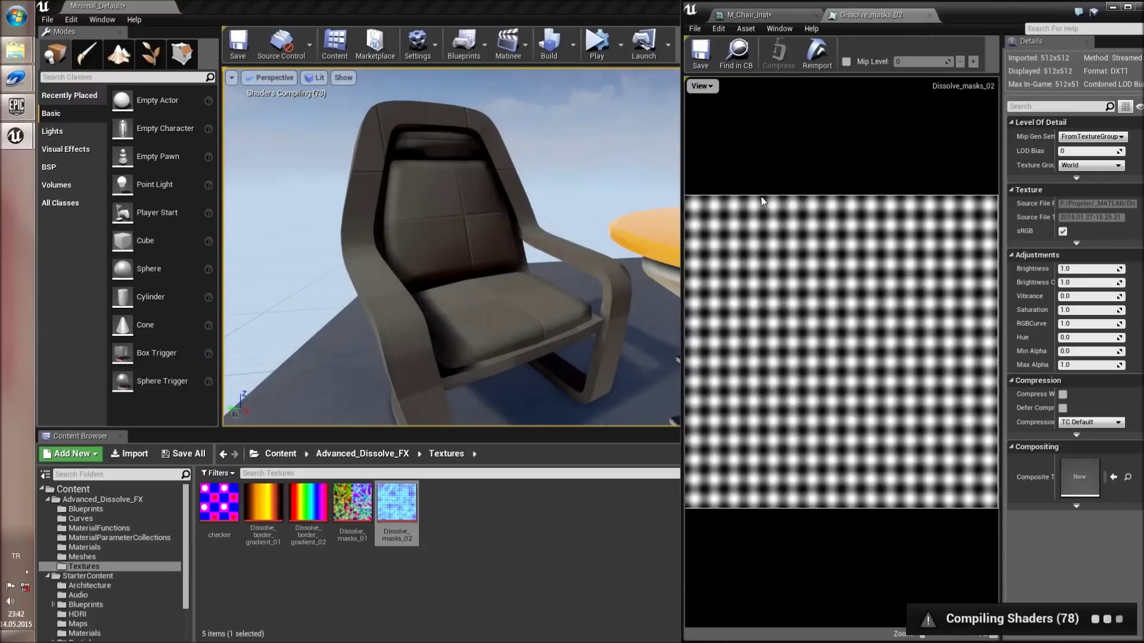
click(700, 86)
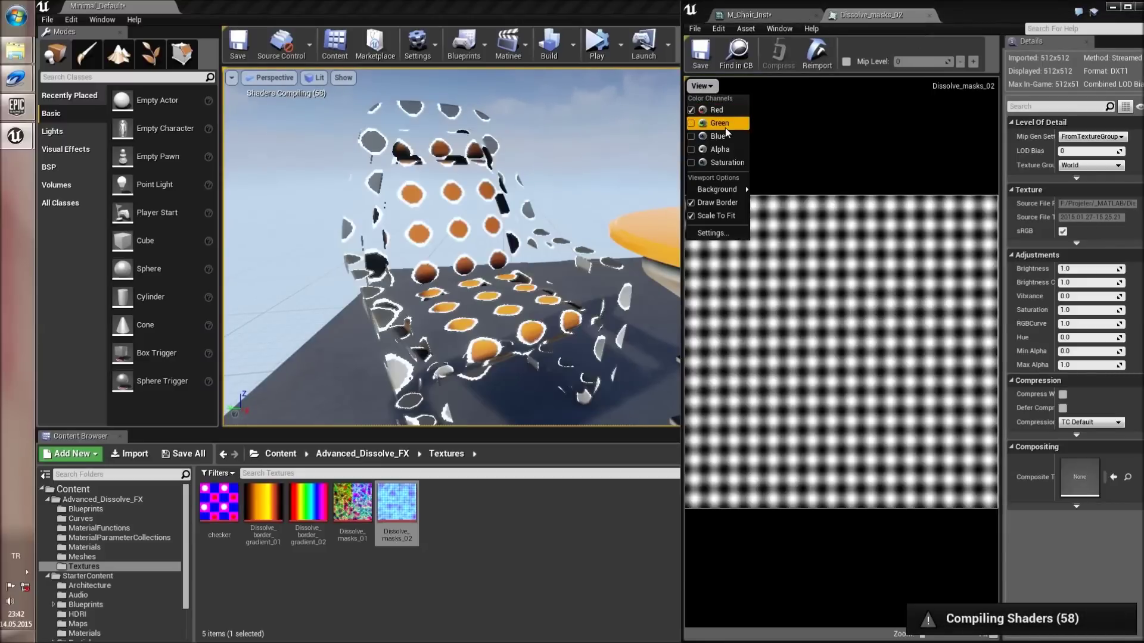
click(712, 122)
click(710, 88)
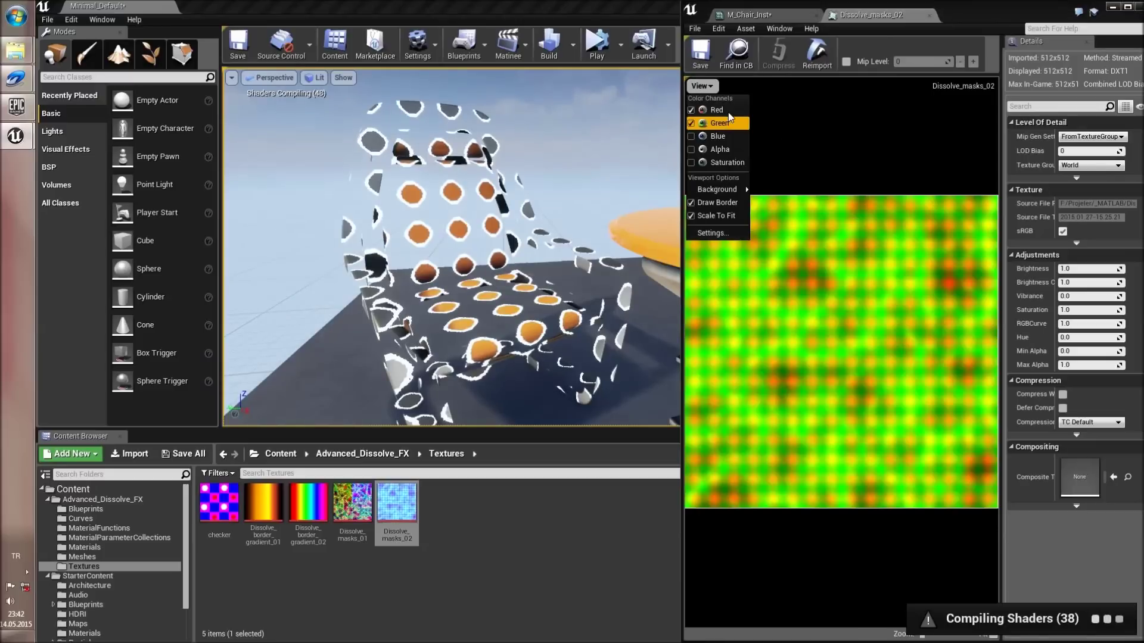
click(727, 111)
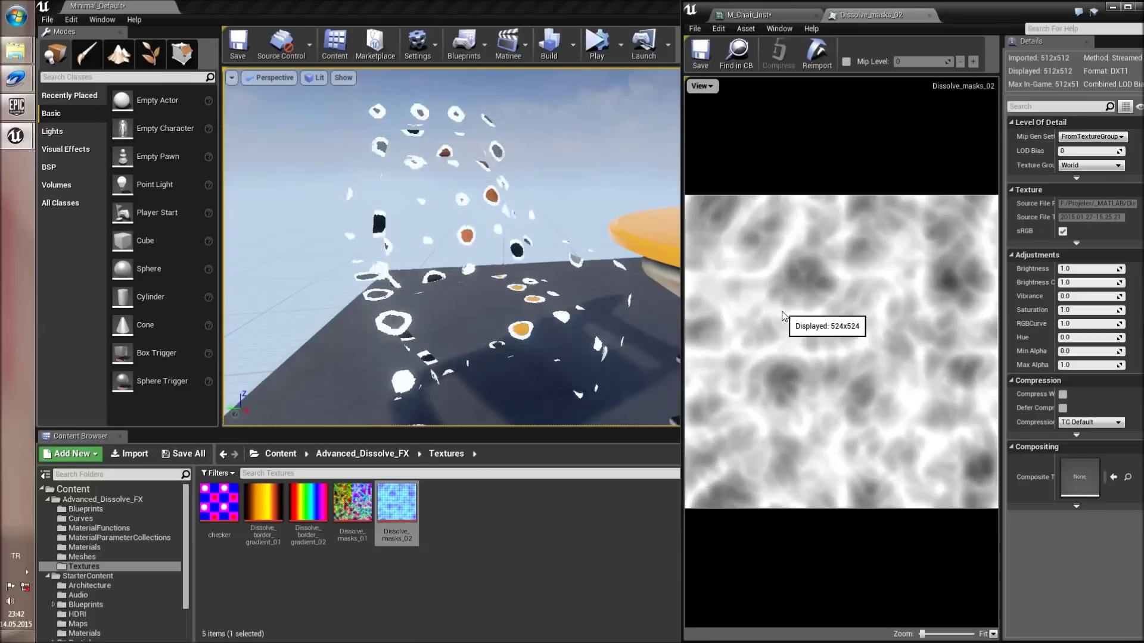
- Assign Dissolve_masks_01 as the SimDis_dissolve_texture in M_Chair_Inst and lower SimDis_dissolve_amount to about 0.196
mouse_move(384, 507)
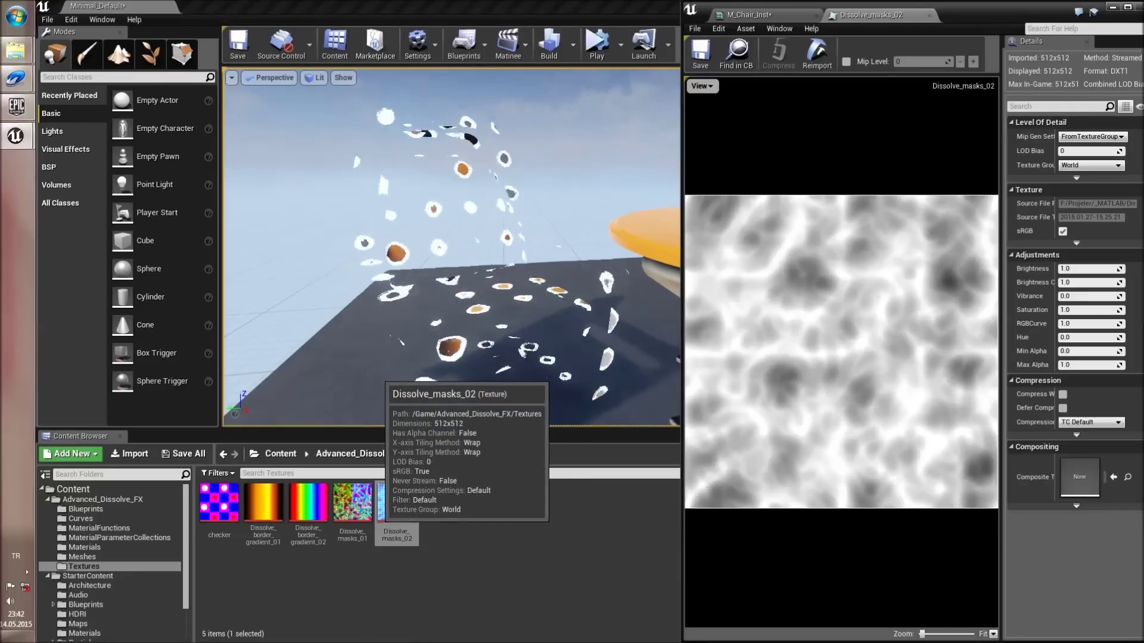
click(352, 503)
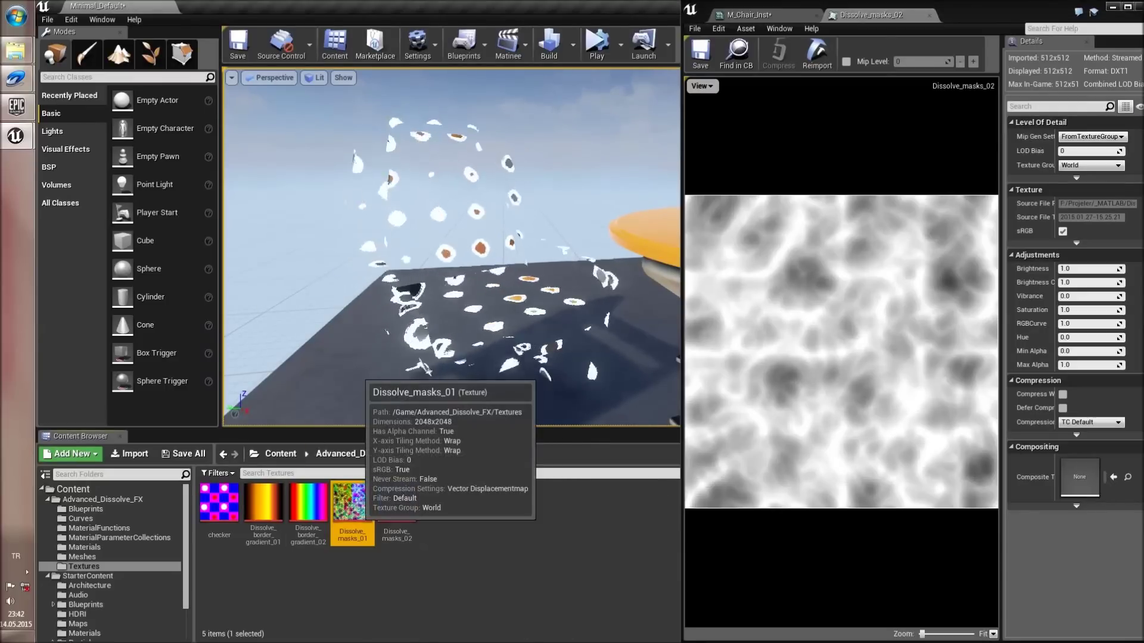
click(752, 15)
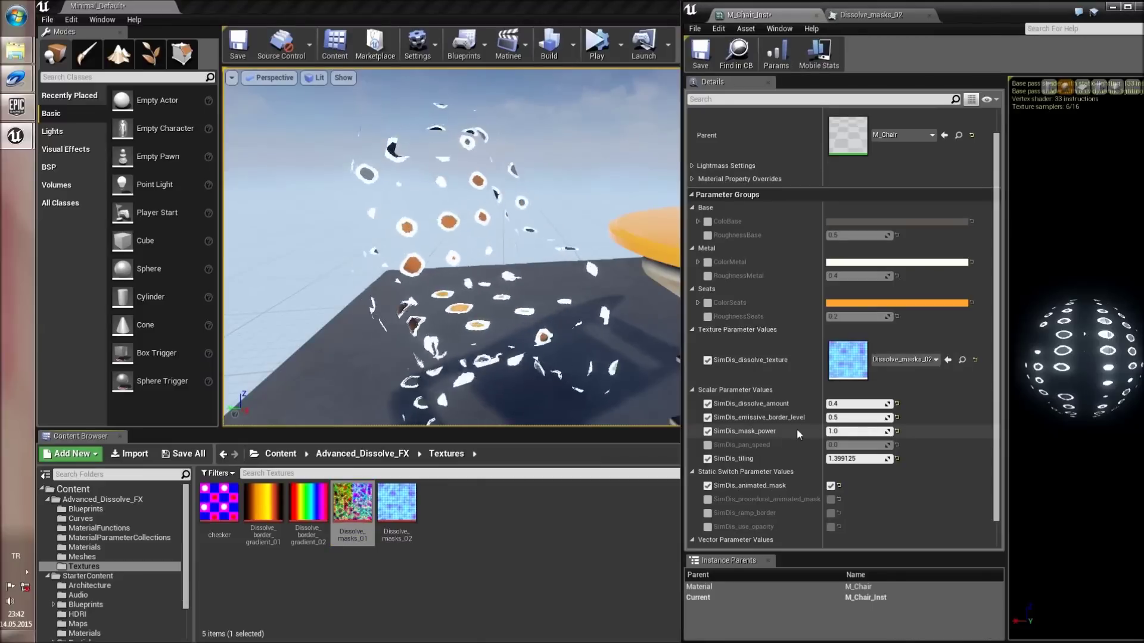
click(947, 360)
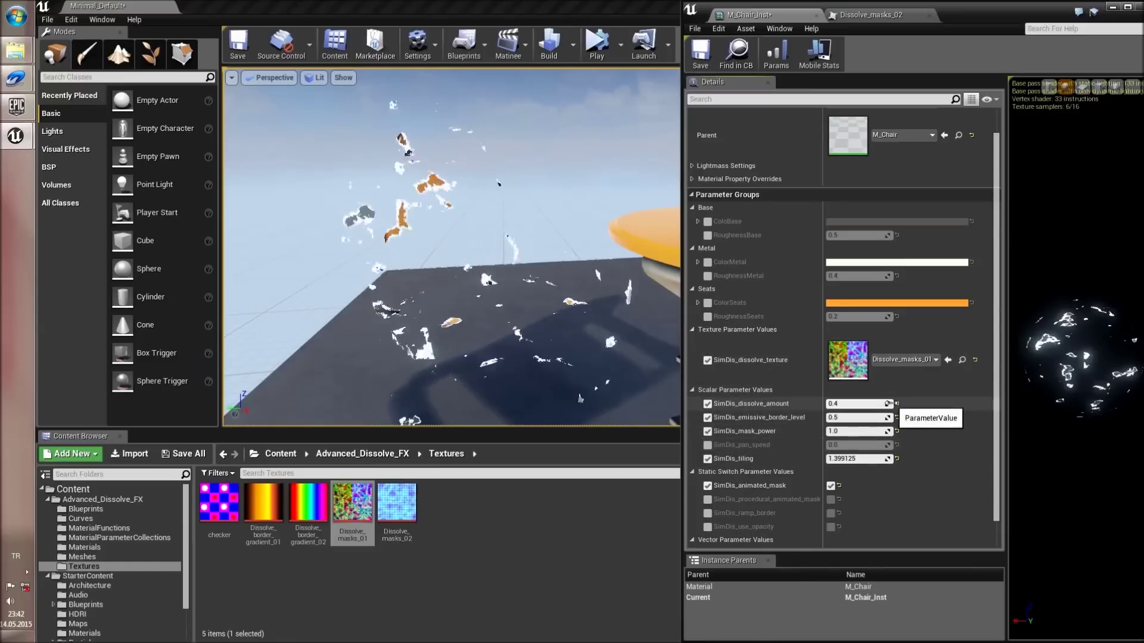
drag(888, 403, 849, 403)
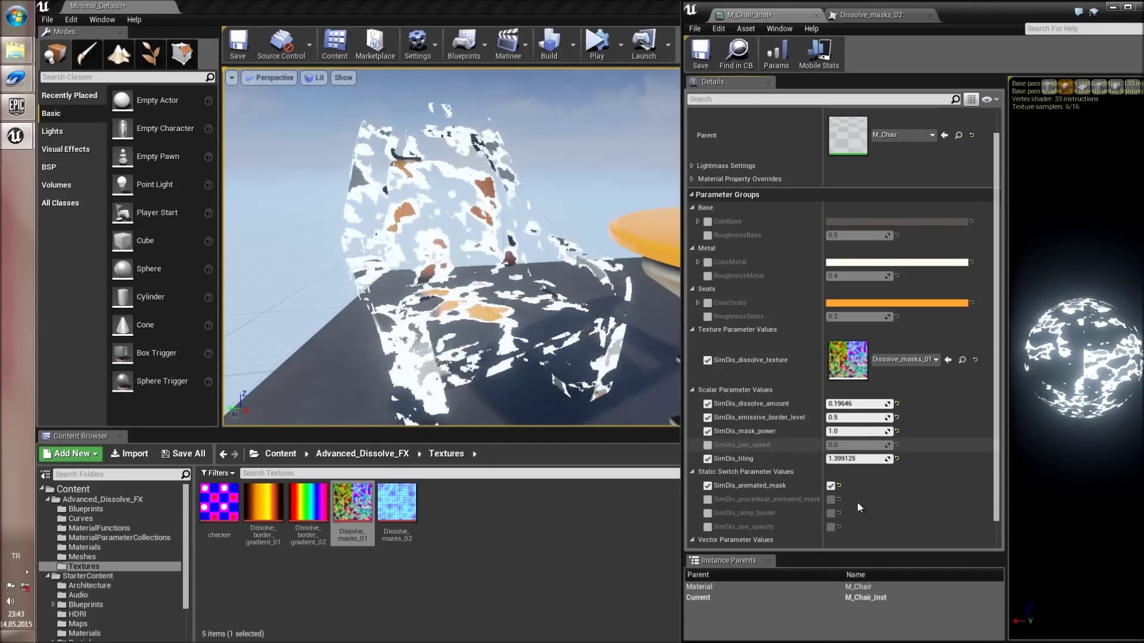
- Override SimDis_pan_speed with about 0.416 and turn on the SimDis_procedural_animated_mask static switch
click(708, 445)
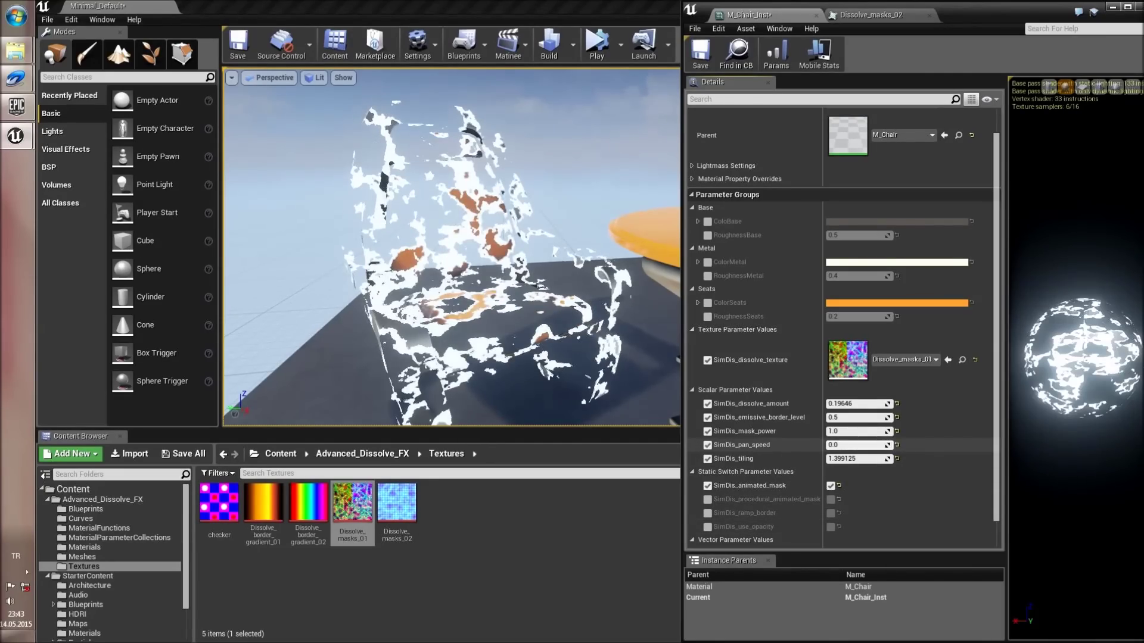
drag(857, 445, 892, 444)
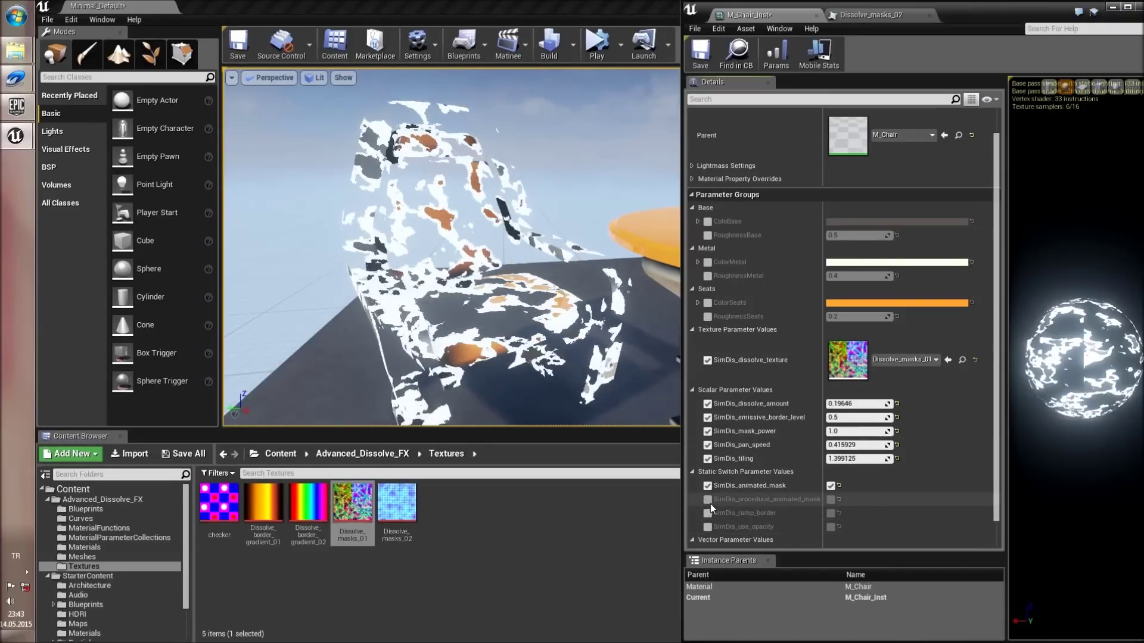
click(707, 499)
click(830, 499)
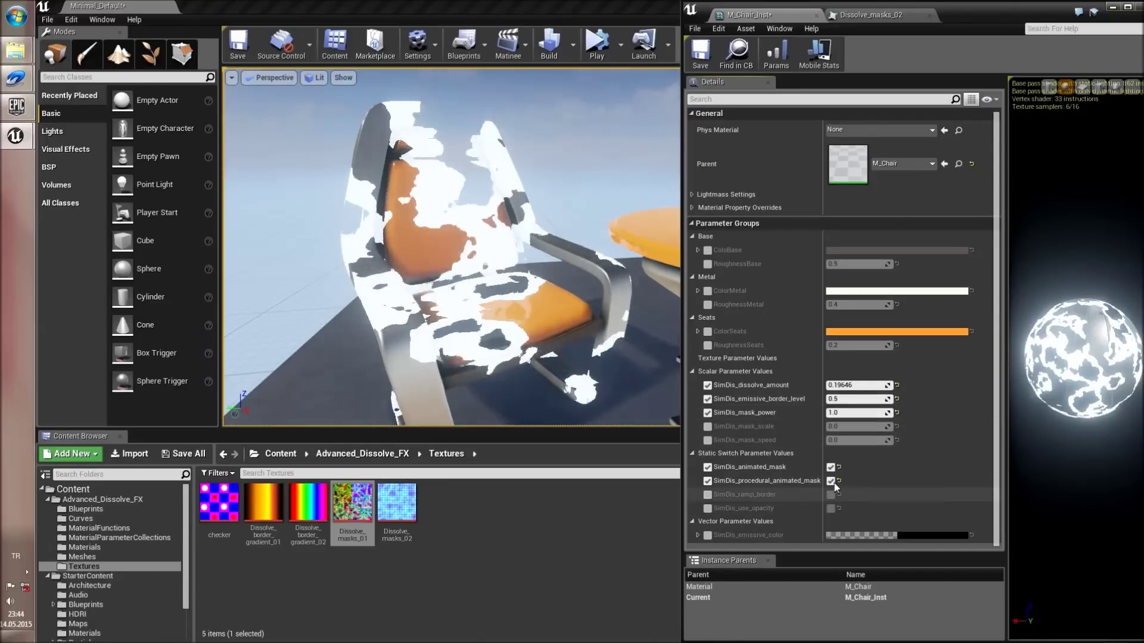
- Turn the SimDis_procedural_animated_mask switch off and back on to compare both mask types on the chair's armrest
click(831, 482)
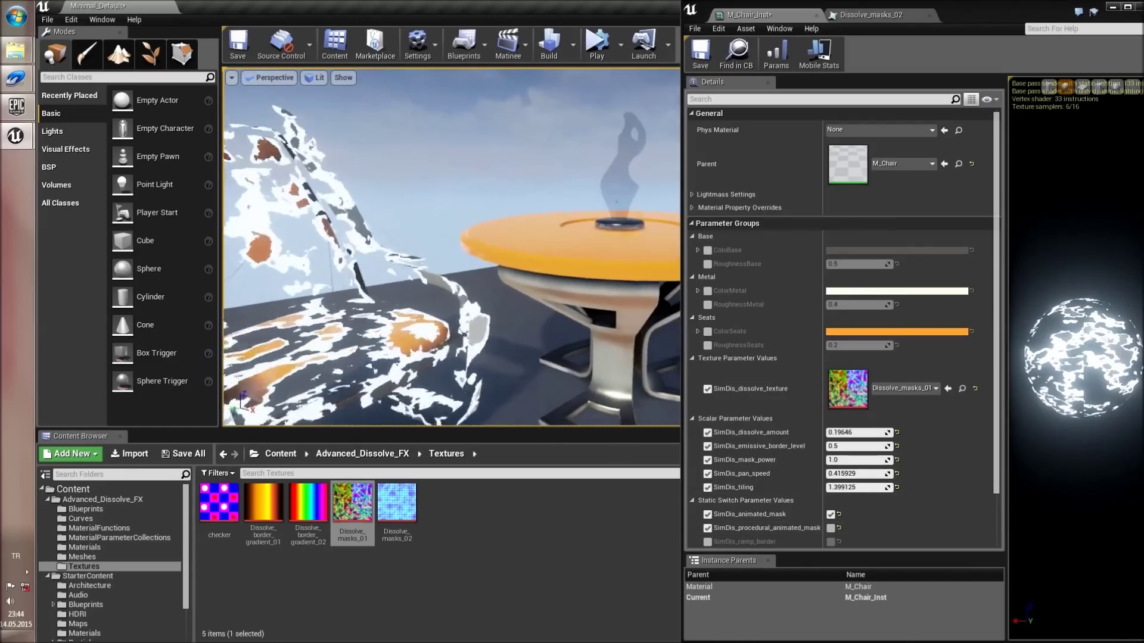
mouse_move(451, 247)
right_down()
mouse_move(414, 250)
mouse_move(452, 238)
mouse_move(489, 254)
mouse_move(450, 266)
right_up()
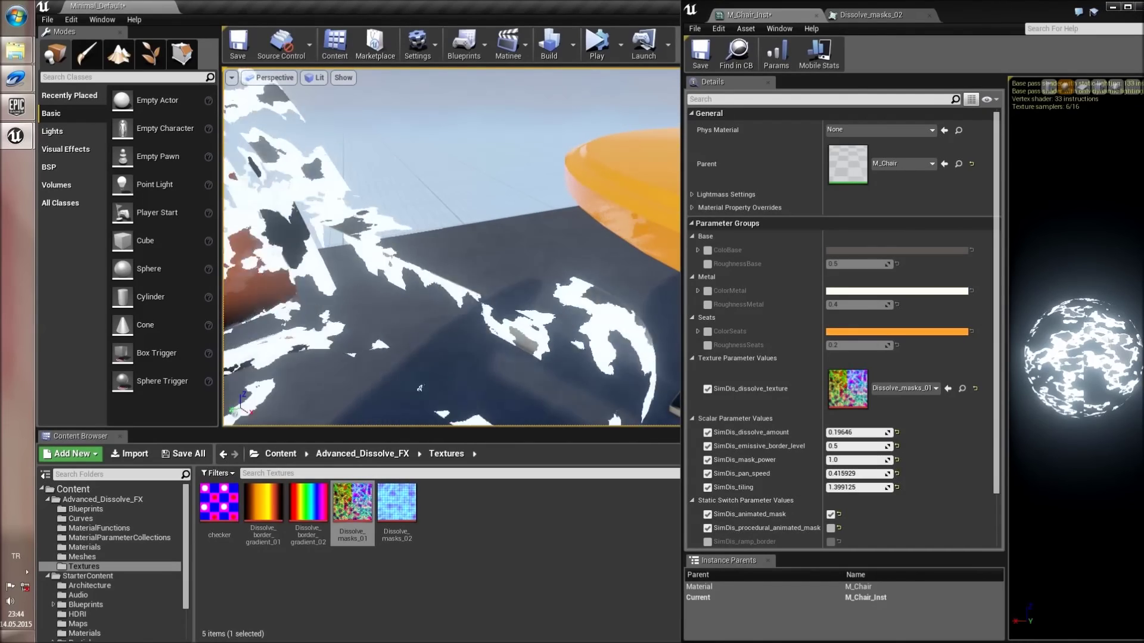
right_drag(450, 265, 438, 251)
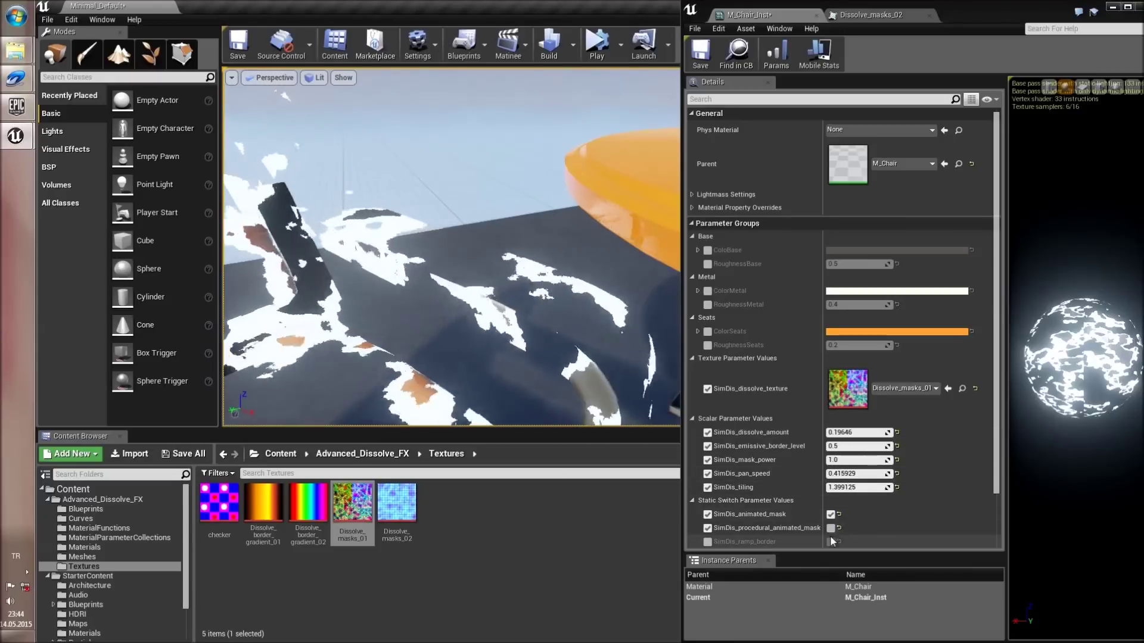
click(831, 529)
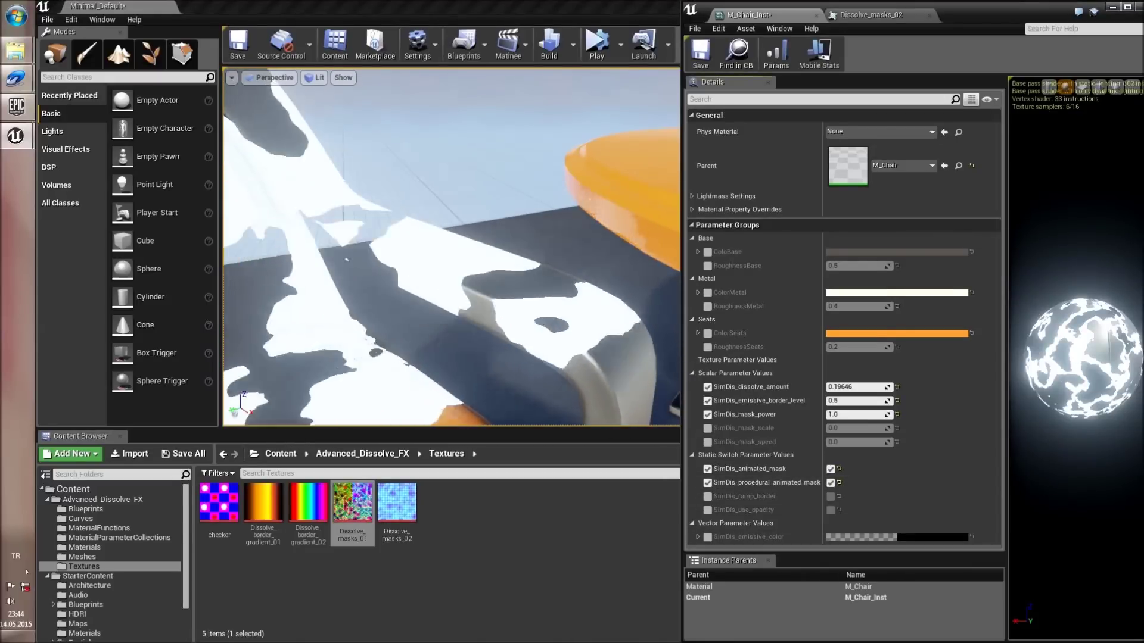
right_drag(451, 247, 346, 241)
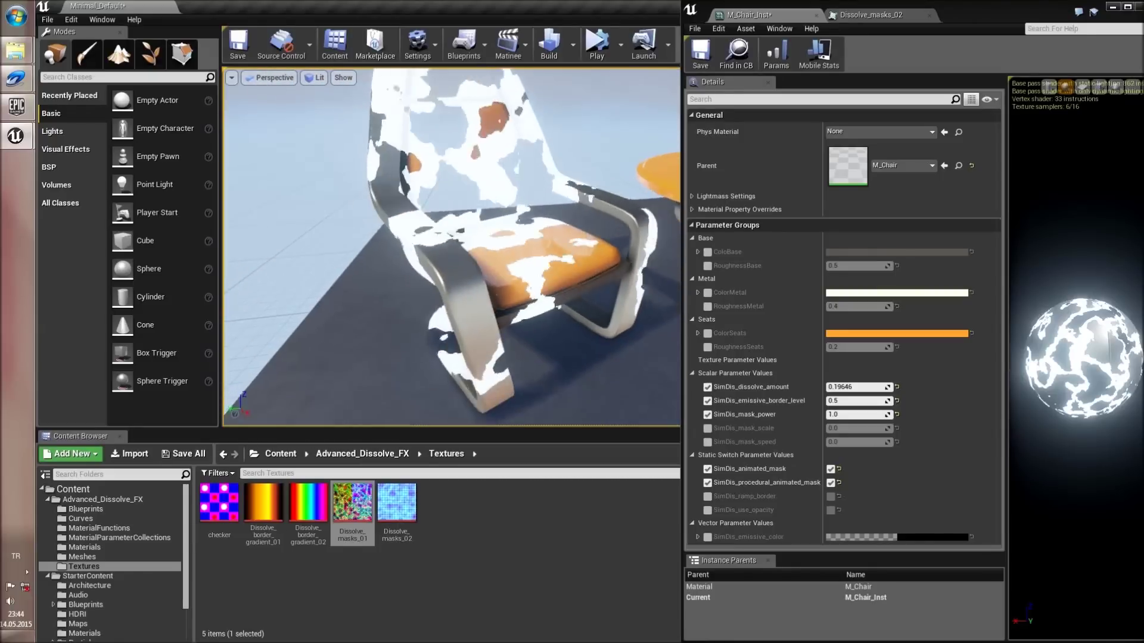
- Enable the mask scale and mask speed overrides, setting SimDis_mask_scale to about 3.68 and SimDis_mask_speed to 222
click(708, 428)
click(707, 442)
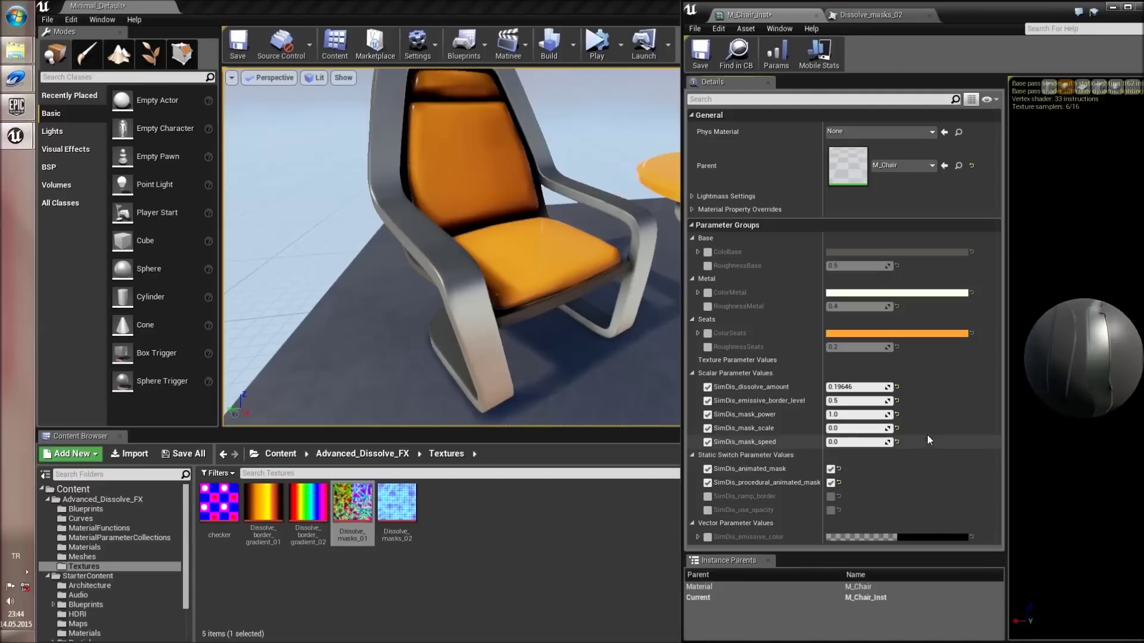
drag(887, 429, 866, 442)
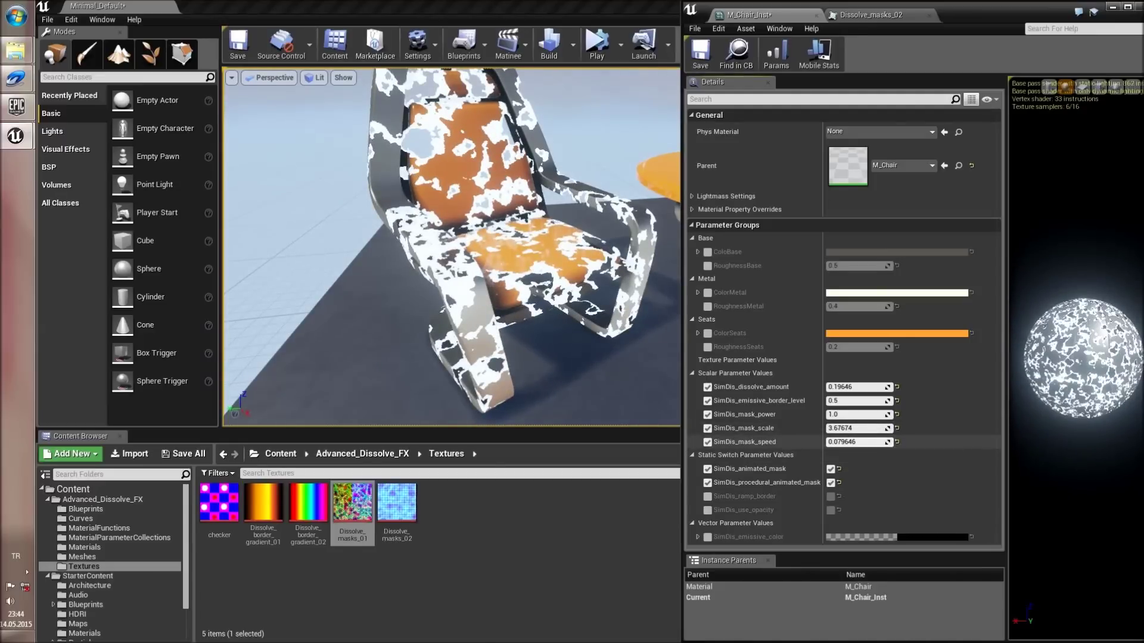
drag(861, 442, 930, 442)
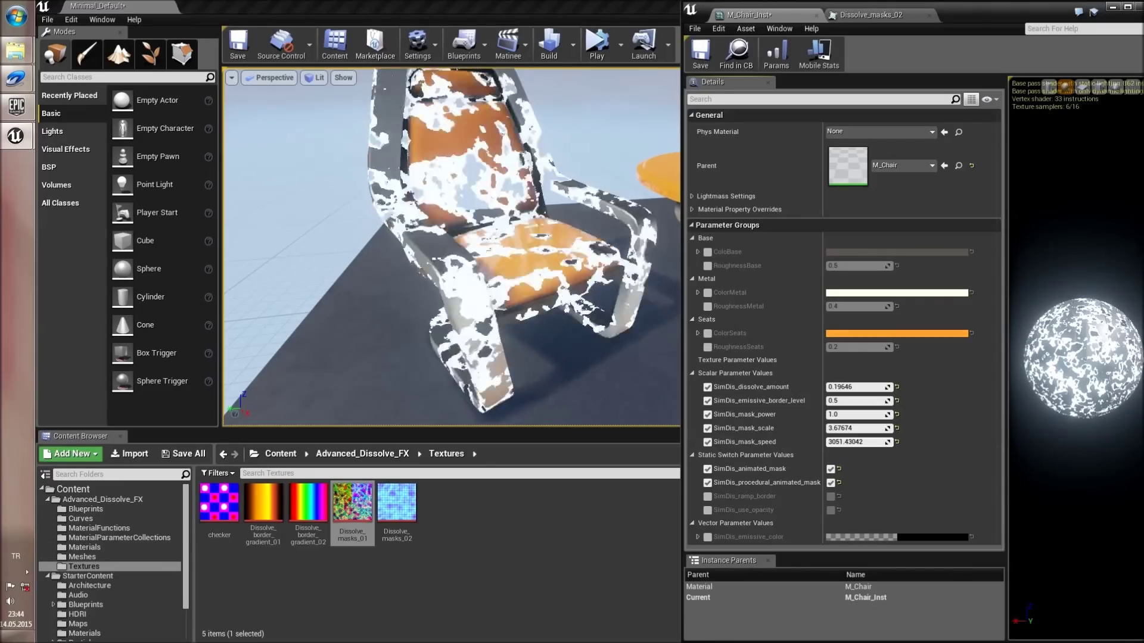
click(873, 442)
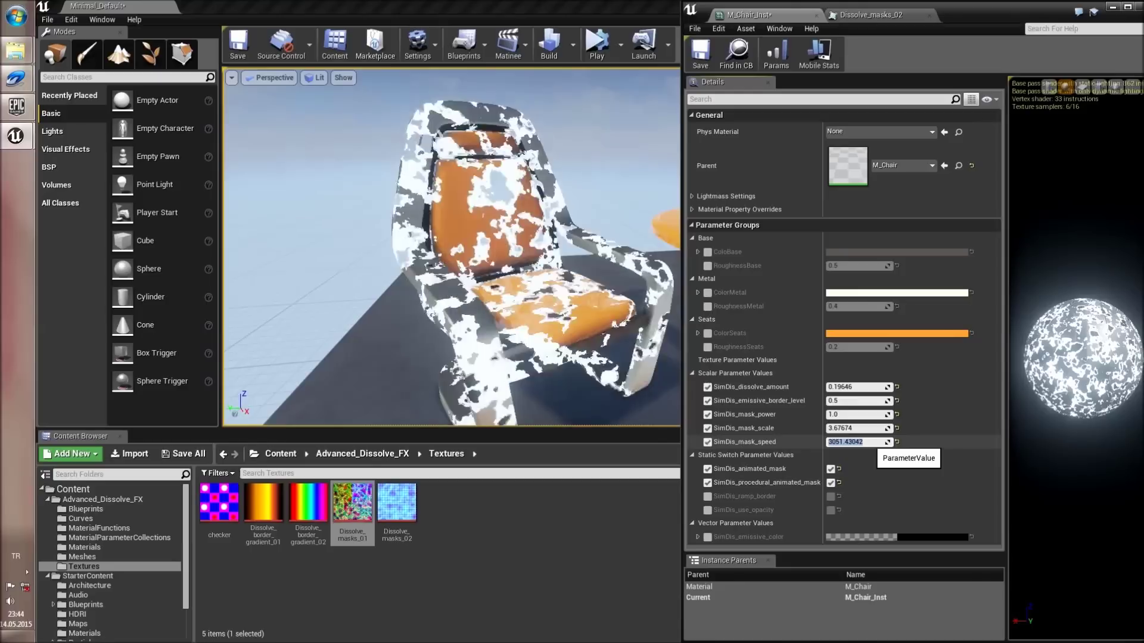
text(222.0)
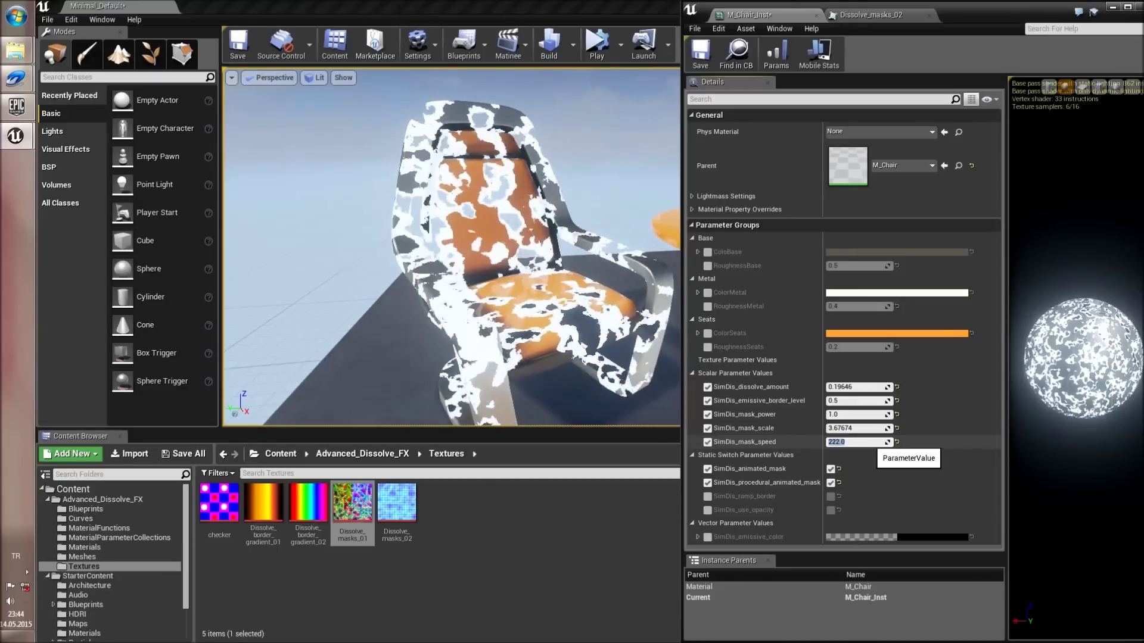
key(Return)
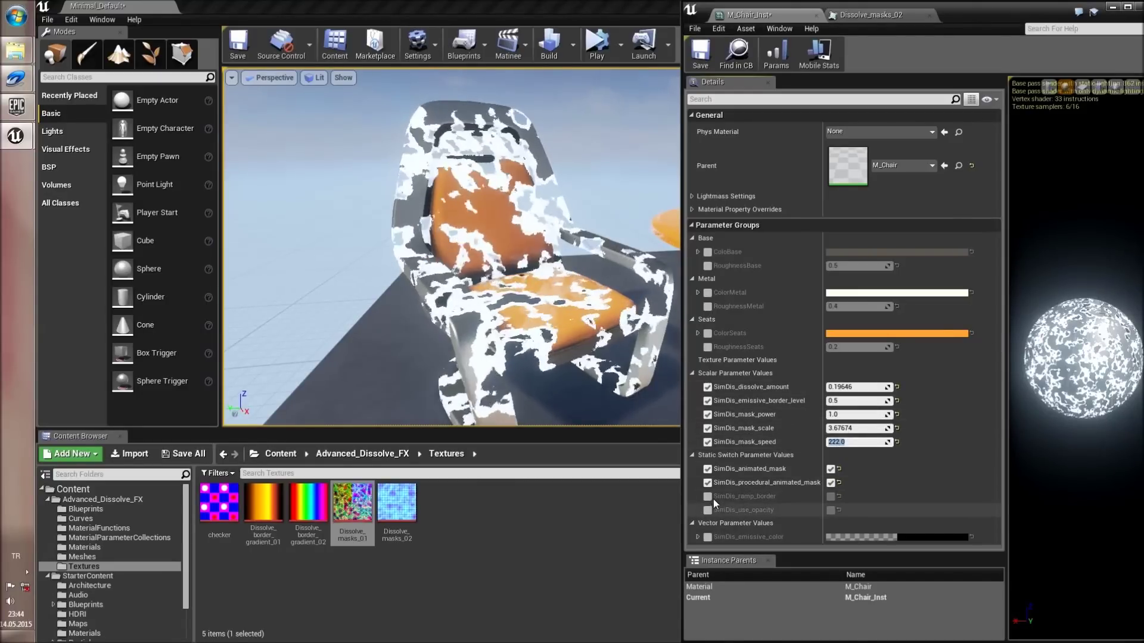
- Enable the SimDis_ramp_border static switch override and turn the switch on
click(707, 497)
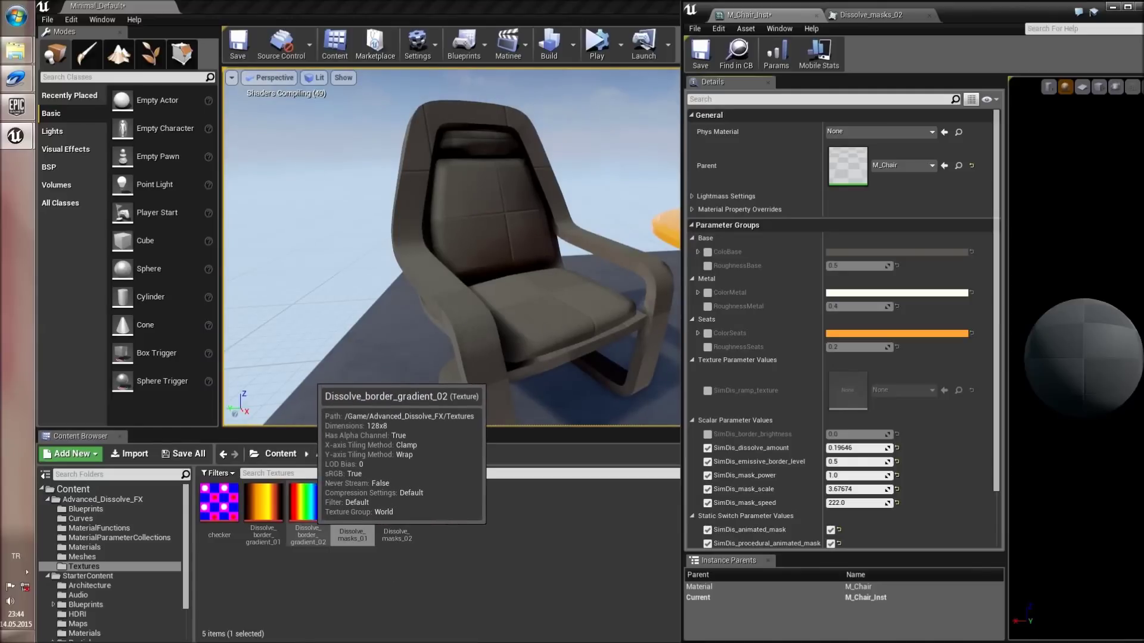
scroll(451, 247, up, 8)
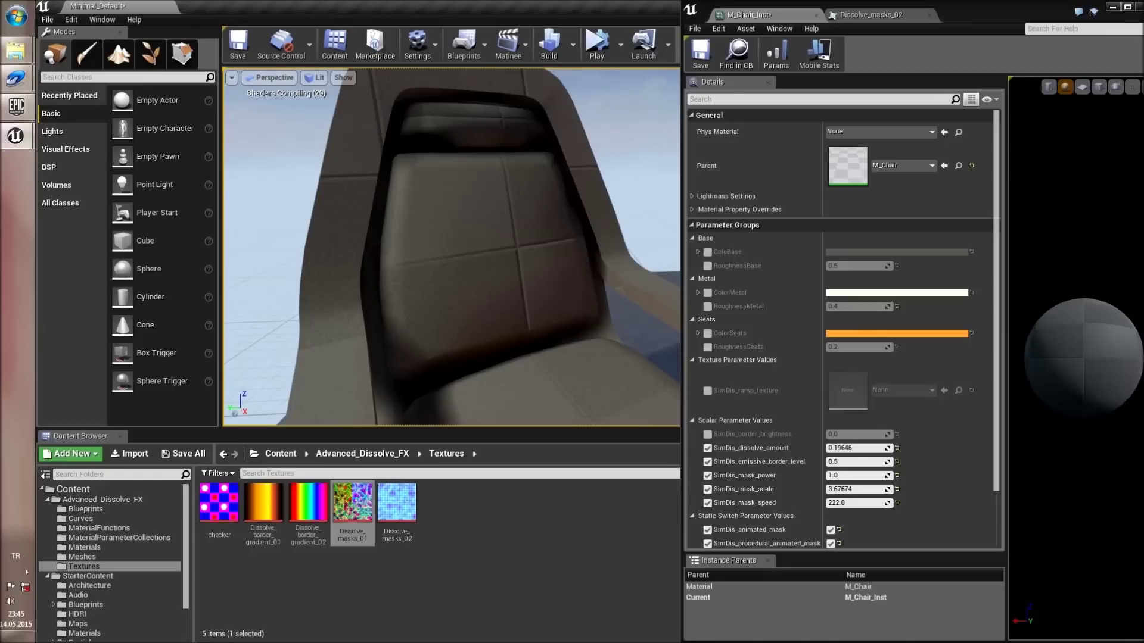
right_drag(452, 247, 476, 247)
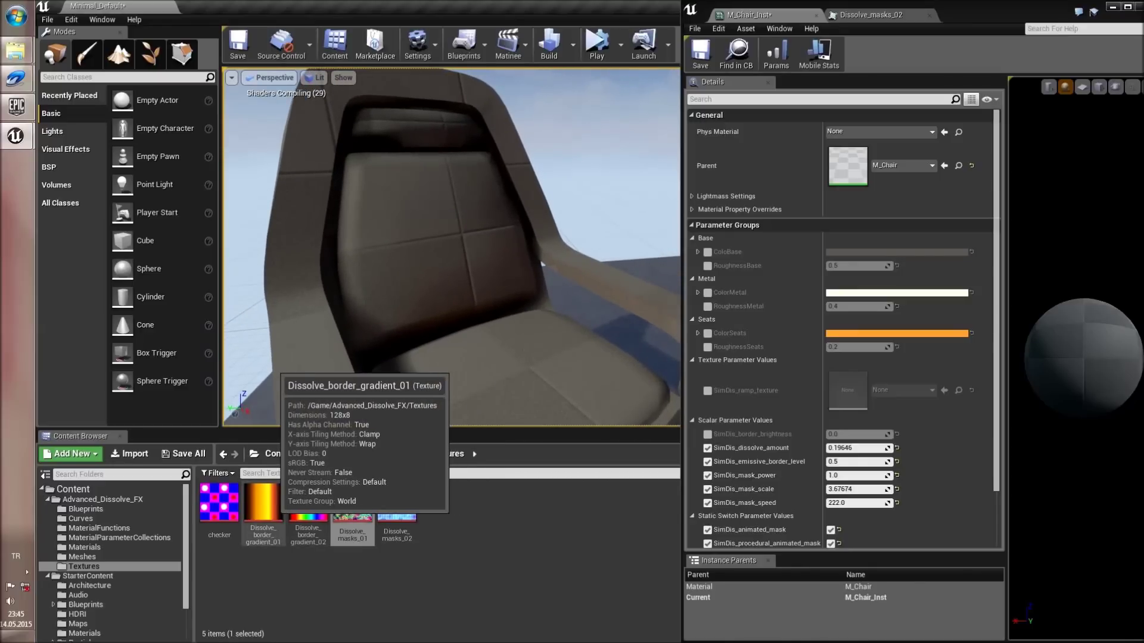
- Open the Dissolve_border_gradient_02 texture beside the material instance and assign it as the SimDis_ramp_texture override
double_click(308, 502)
drag(134, 35, 949, 7)
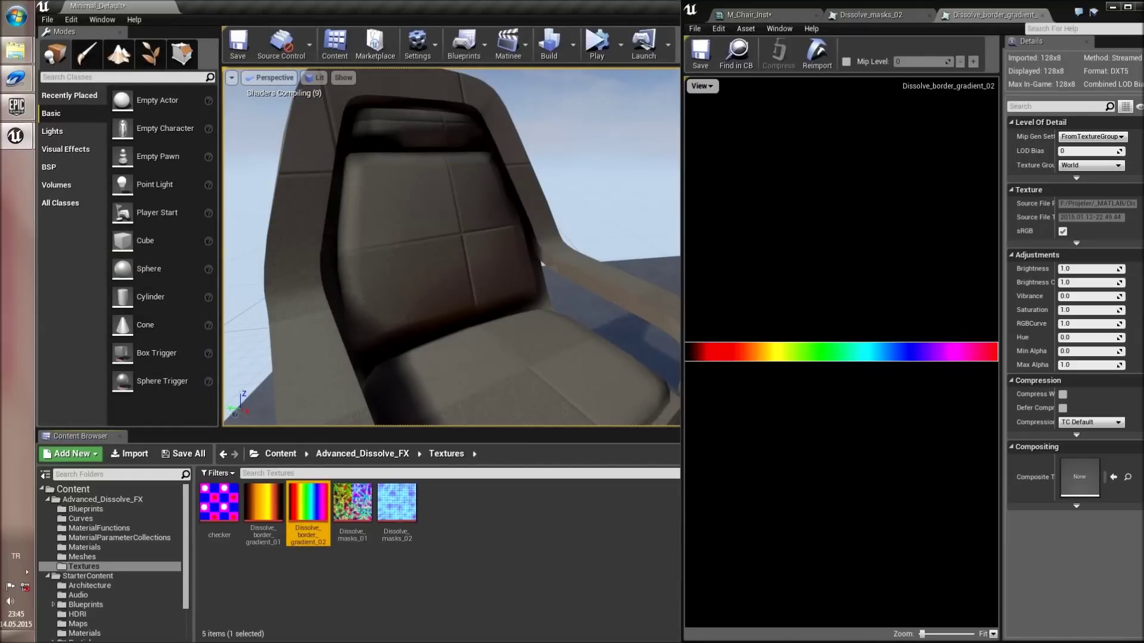
click(749, 15)
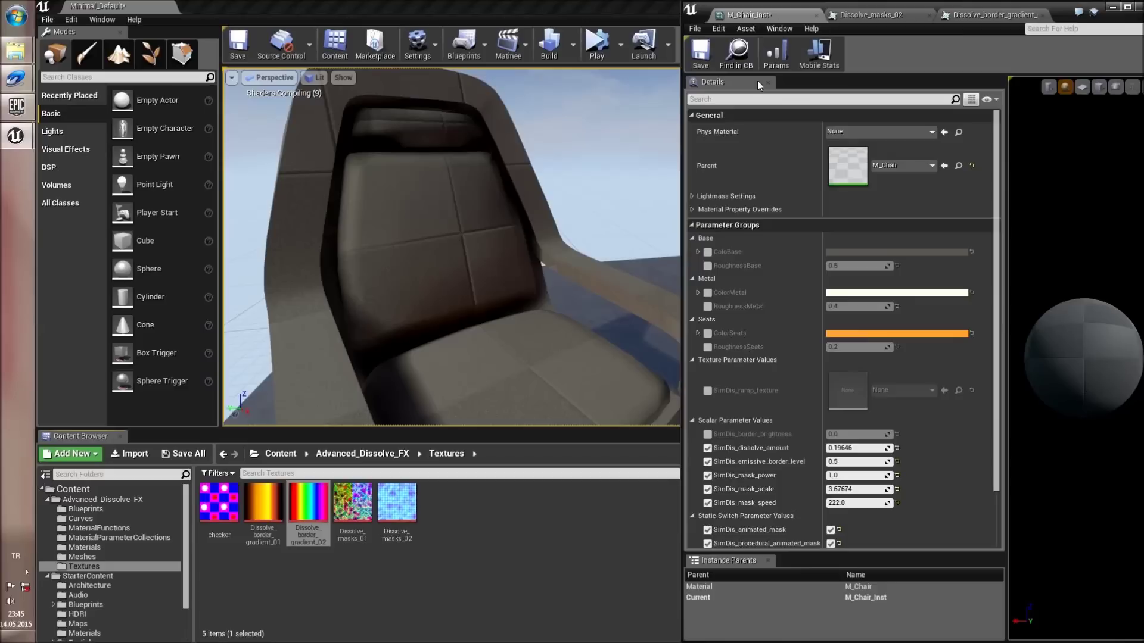
scroll(799, 409, down, 2)
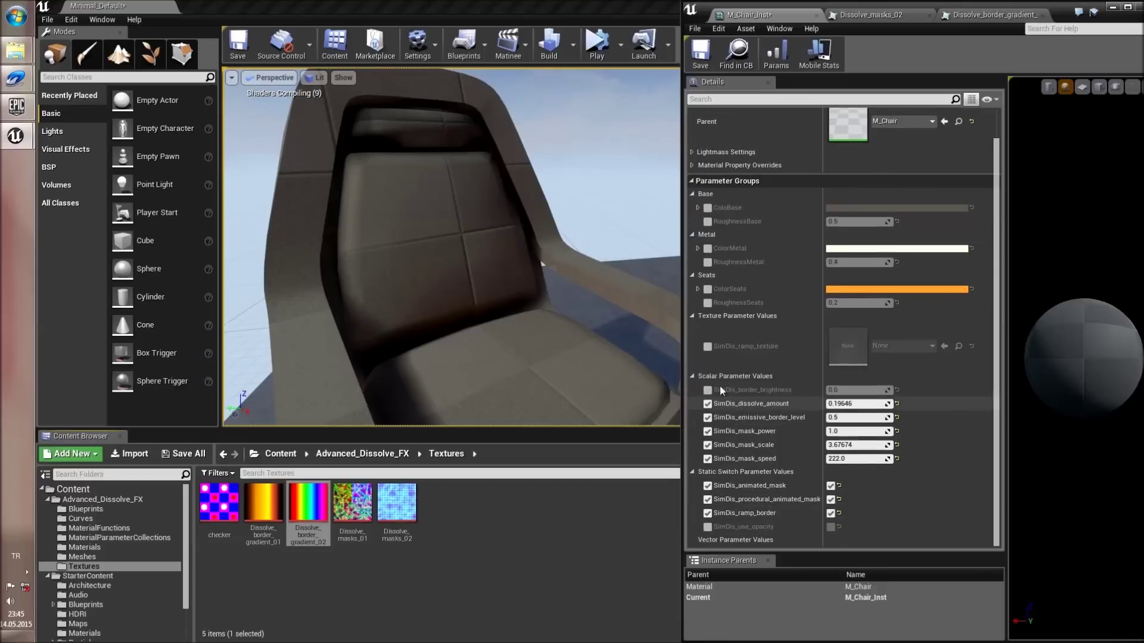
click(707, 346)
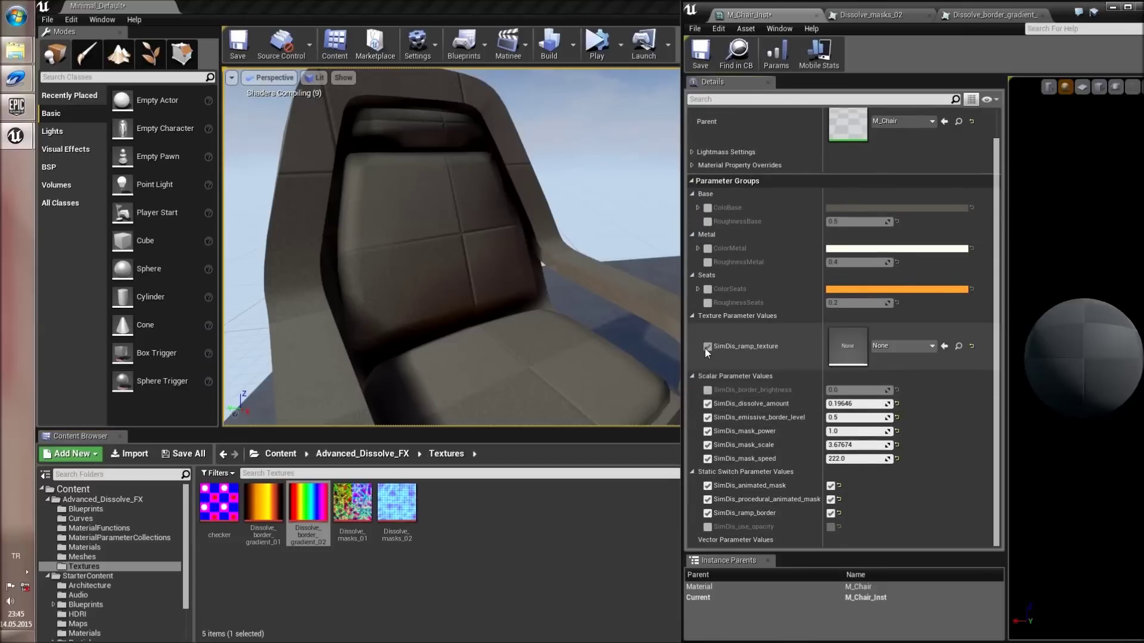
click(944, 346)
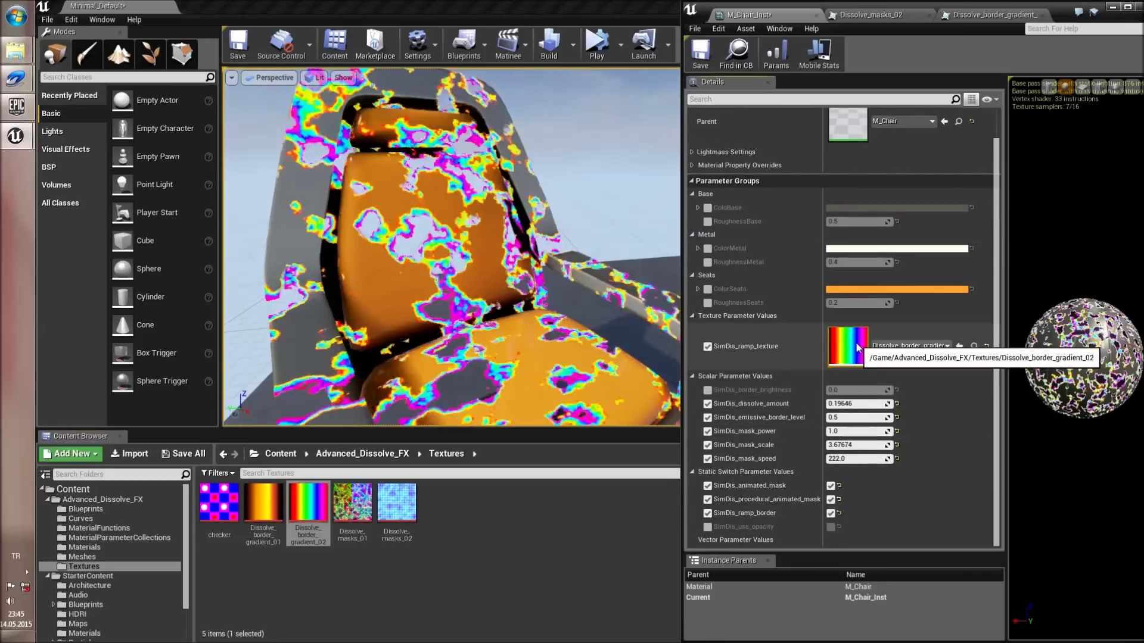
- Set SimDis_mask_speed to 0 and inspect the gradient border up close on the chair's backrest
click(852, 457)
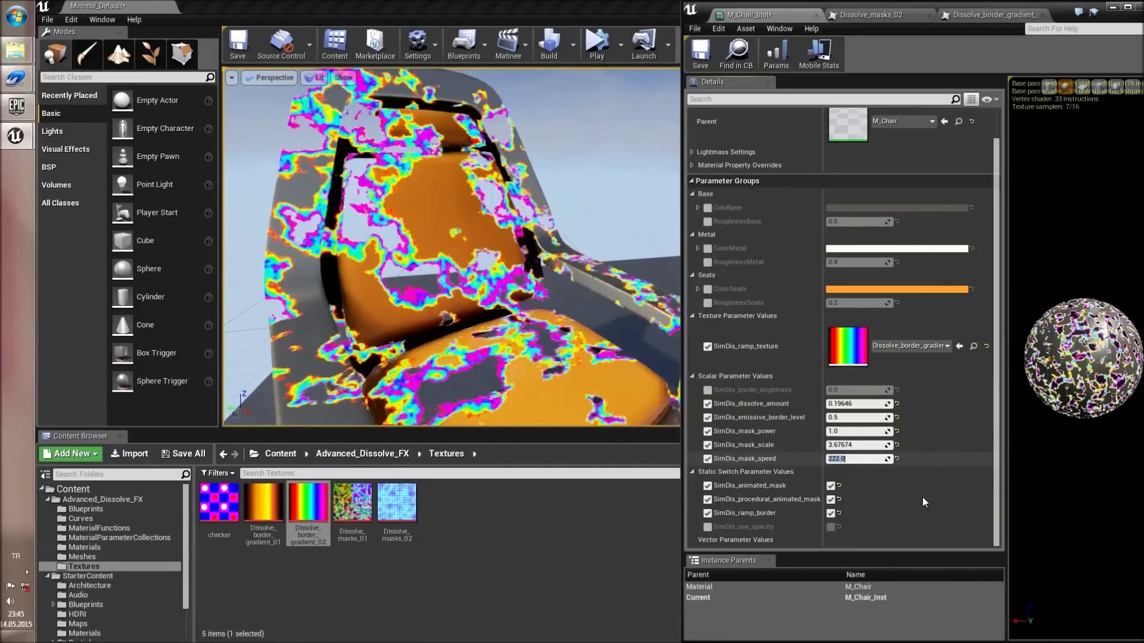
text(0)
key(Return)
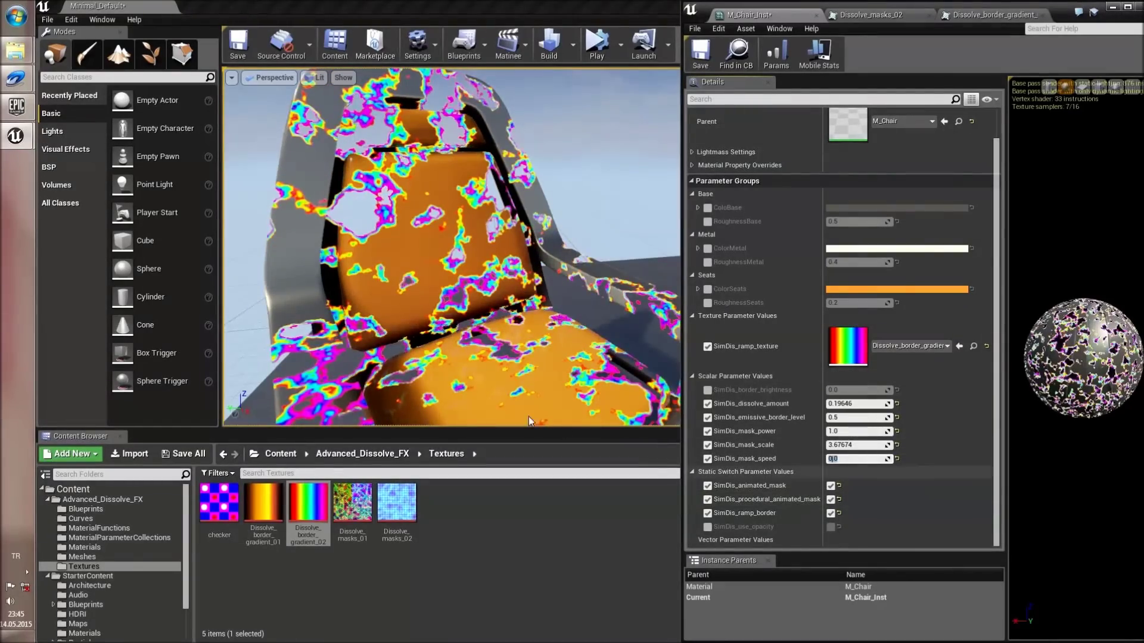
key(w)
right_drag(507, 310, 527, 257)
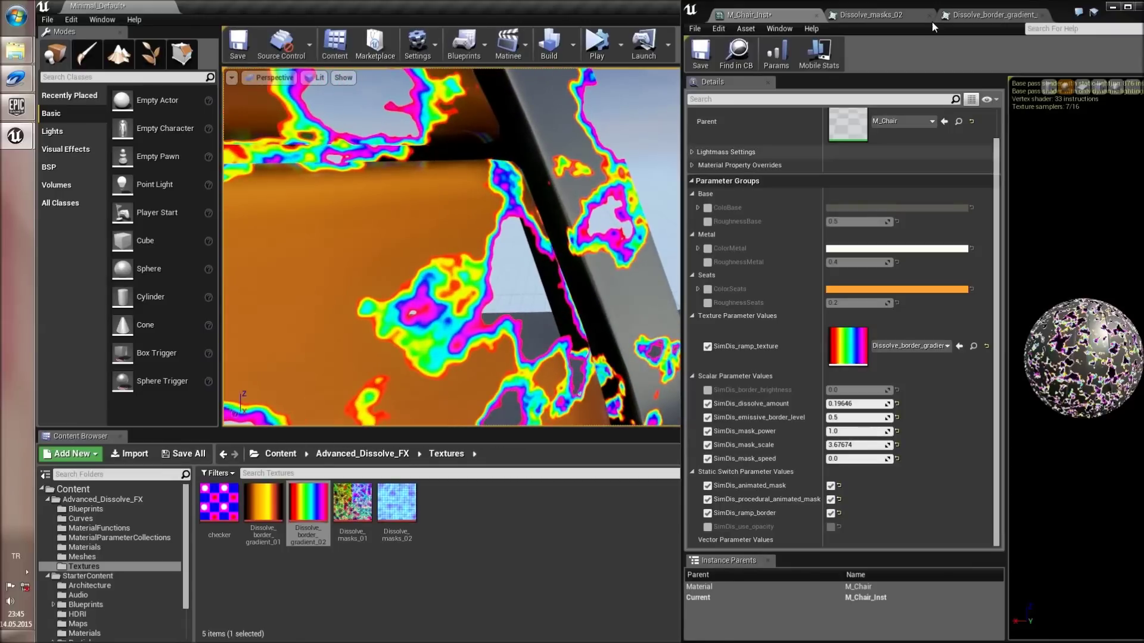
- Display only the alpha channel of the Dissolve_border_gradient_02 texture to examine its gradient, and return to M_Chair_Inst
click(983, 15)
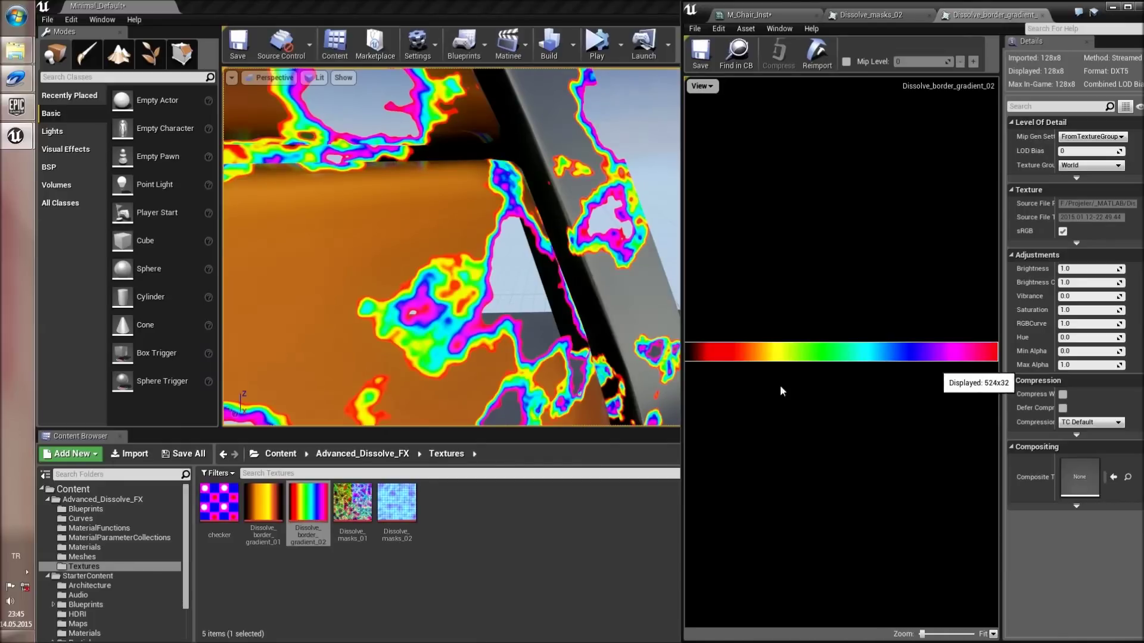
click(702, 87)
click(691, 135)
click(691, 149)
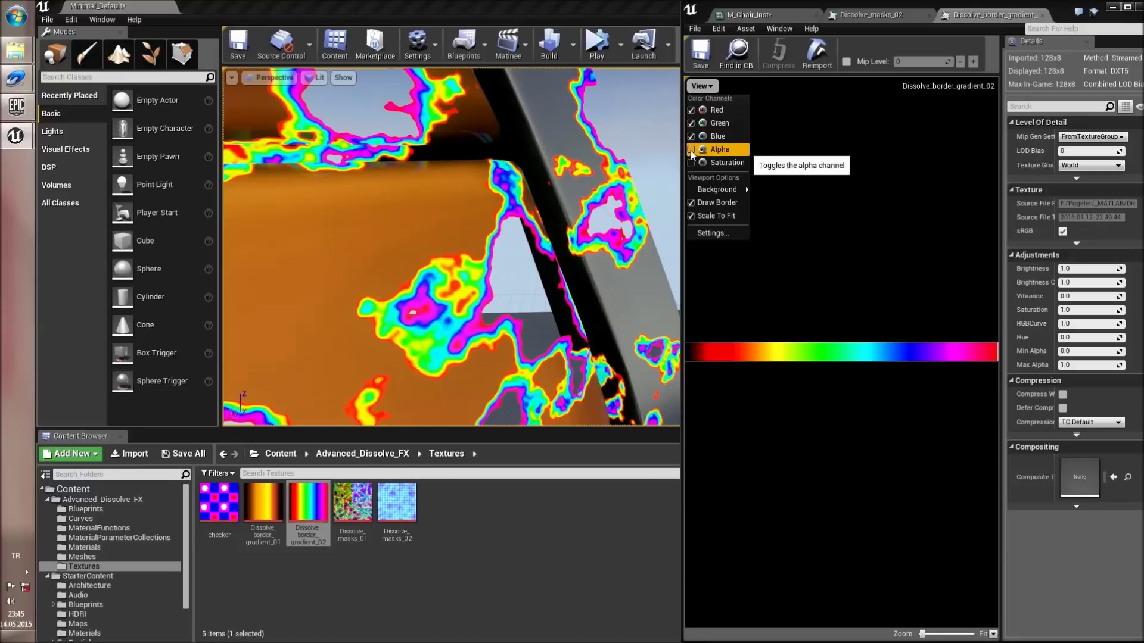
click(693, 122)
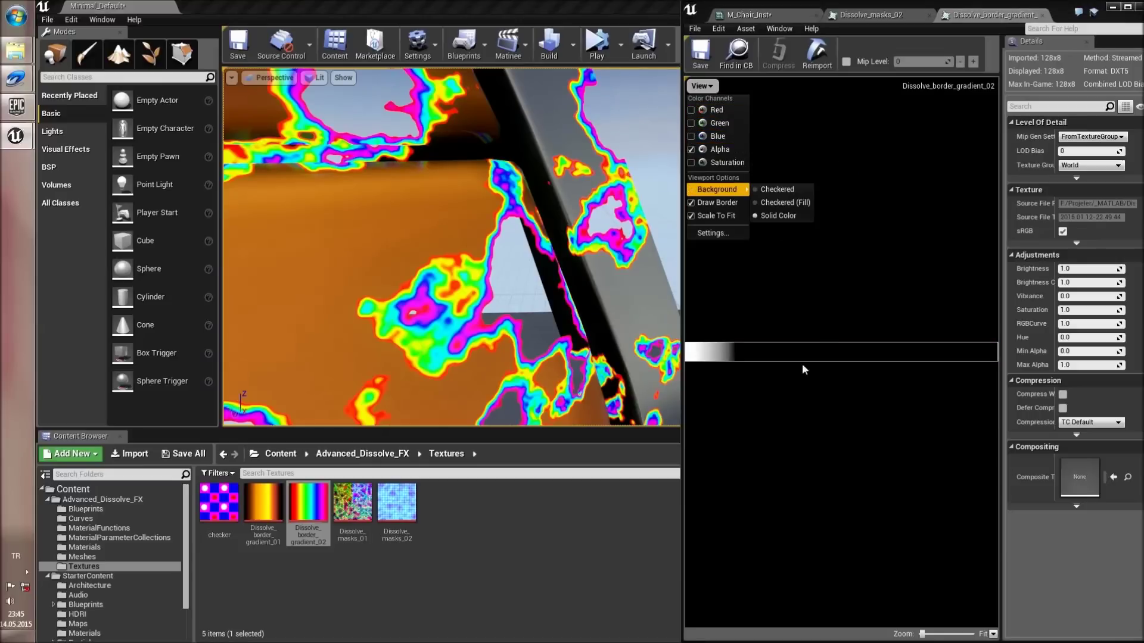
click(742, 306)
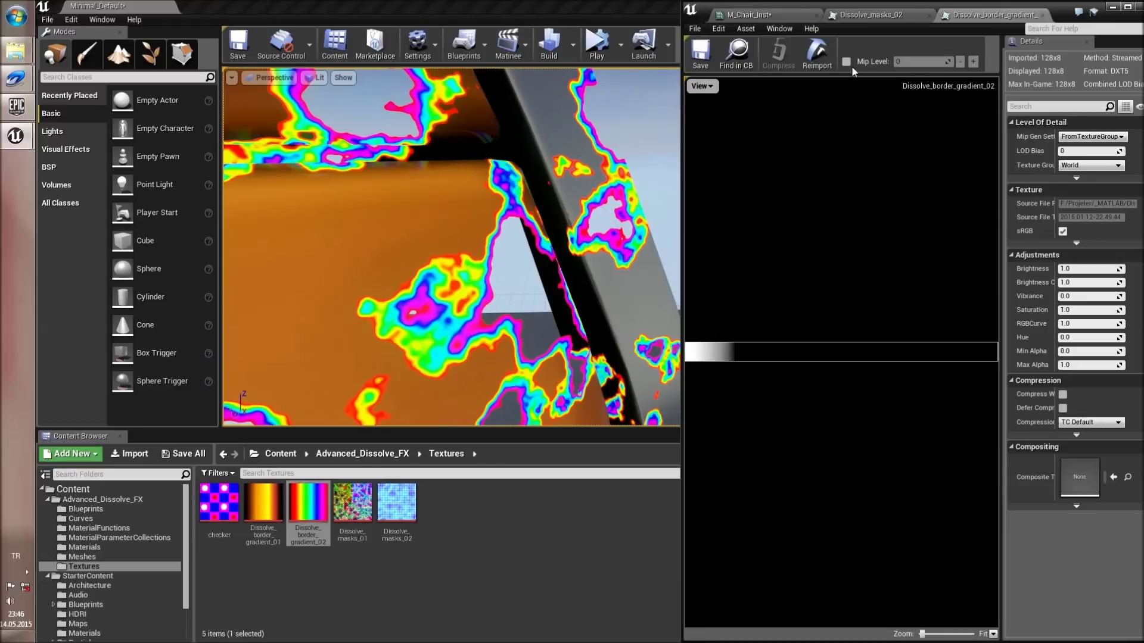
click(773, 21)
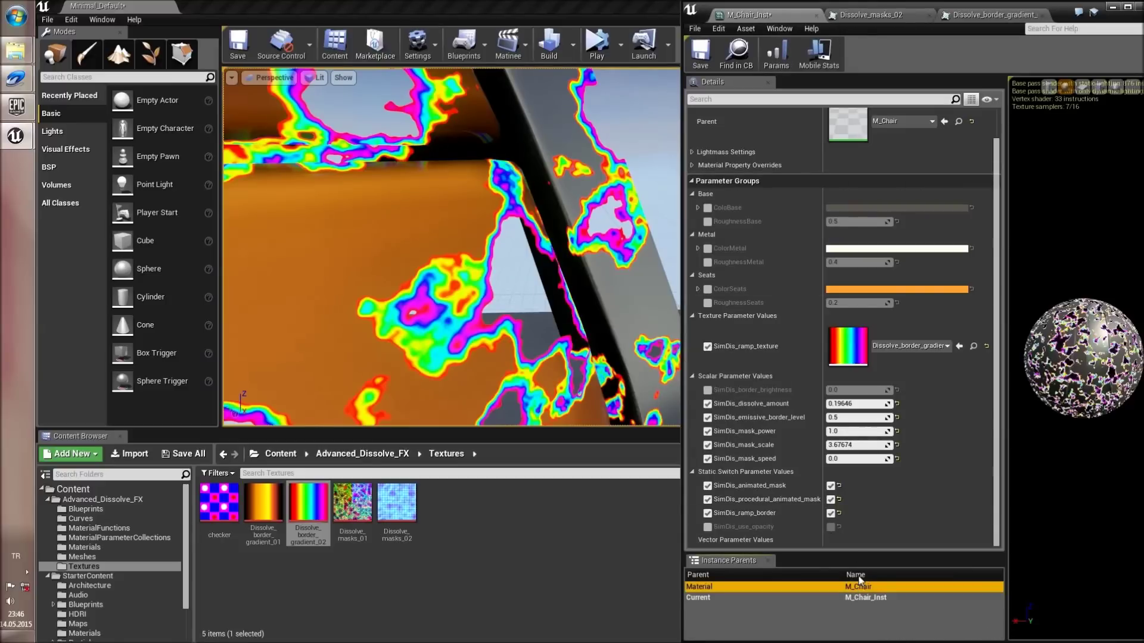
- Open the parent material M_Chair, wire the Multiply output directly into Base Color in place of the dissolve color output, and apply
click(861, 581)
scroll(857, 318, down, 2)
right_drag(857, 318, 879, 357)
mouse_move(837, 317)
mouse_down()
mouse_move(861, 332)
mouse_move(837, 326)
mouse_up()
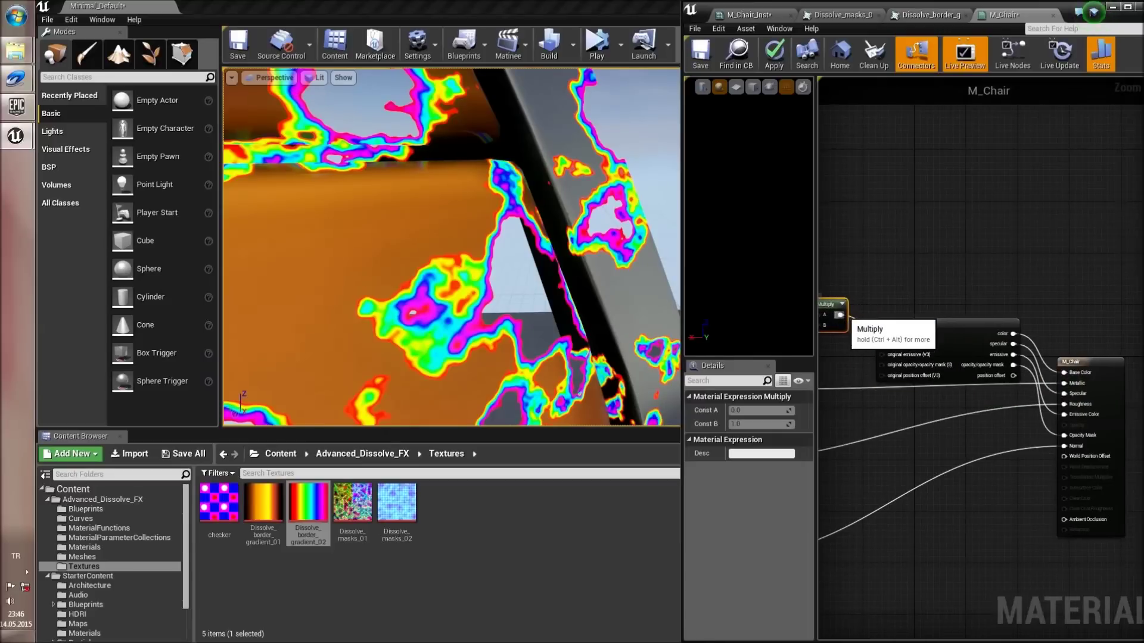
drag(841, 315, 1086, 378)
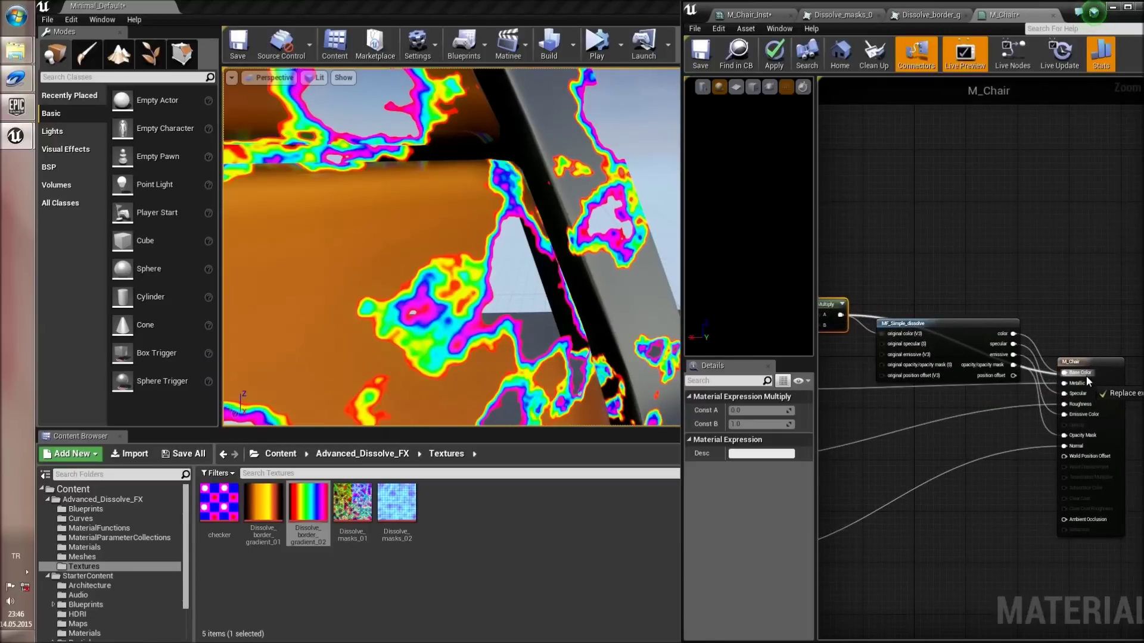
click(774, 58)
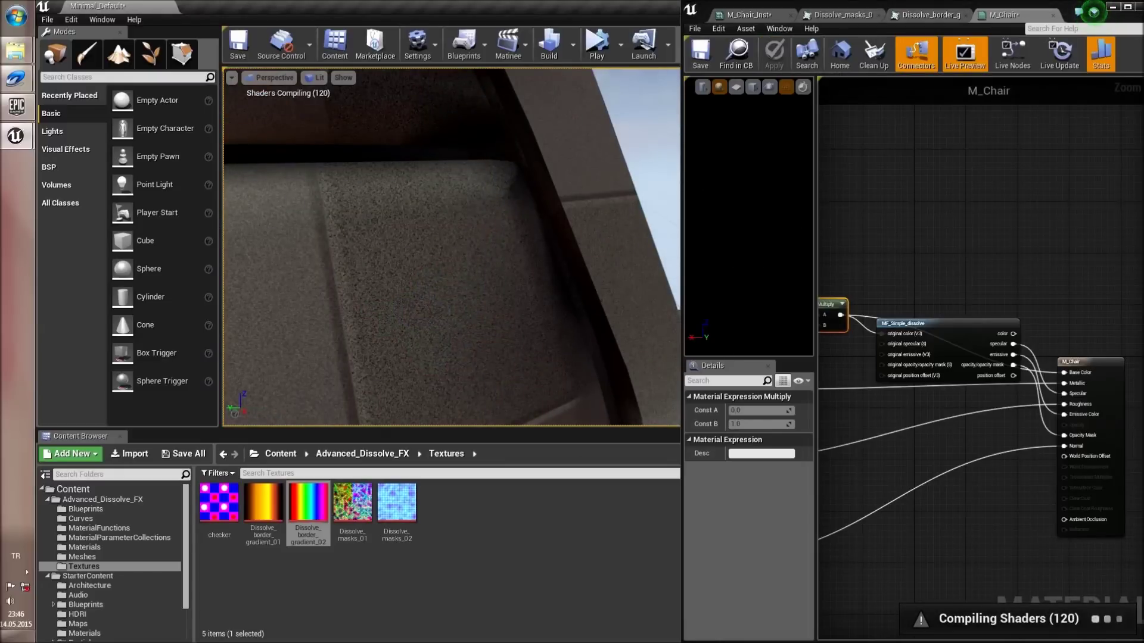
- Enable the SimDis_border_brightness override in M_Chair_Inst, try a value of 1, and raise it to about 4.4
click(744, 13)
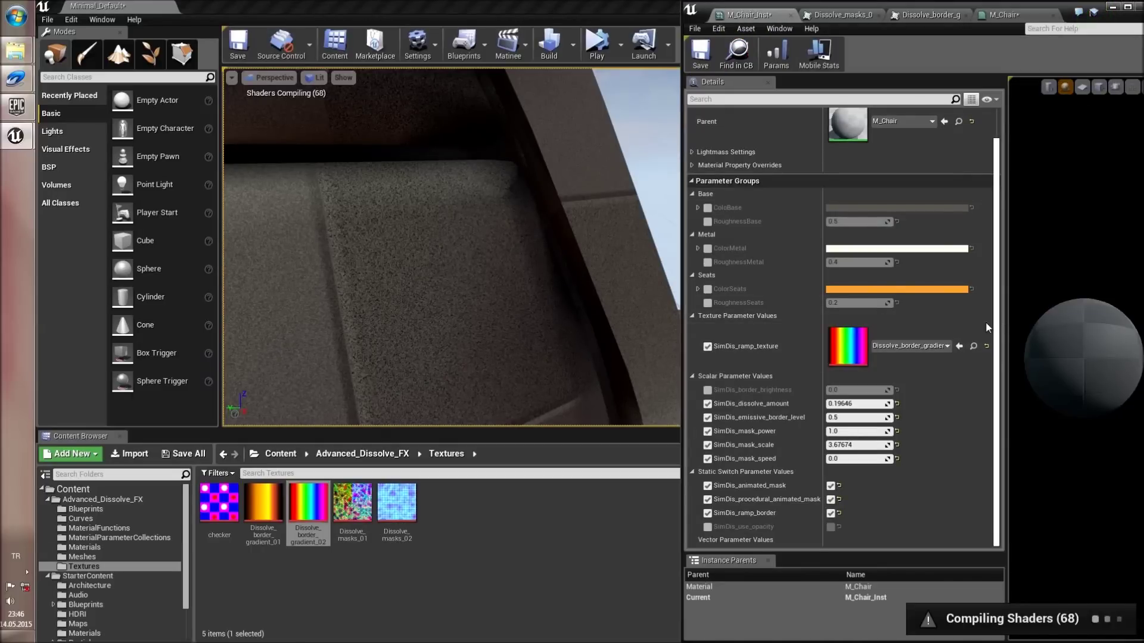
click(708, 390)
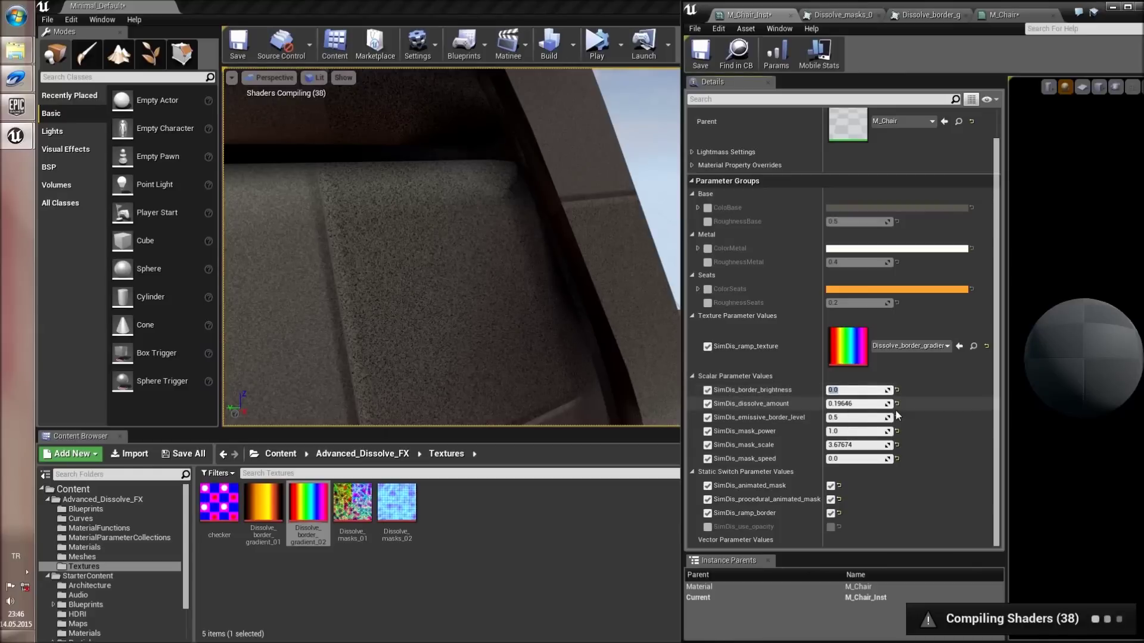
text(1)
key(Return)
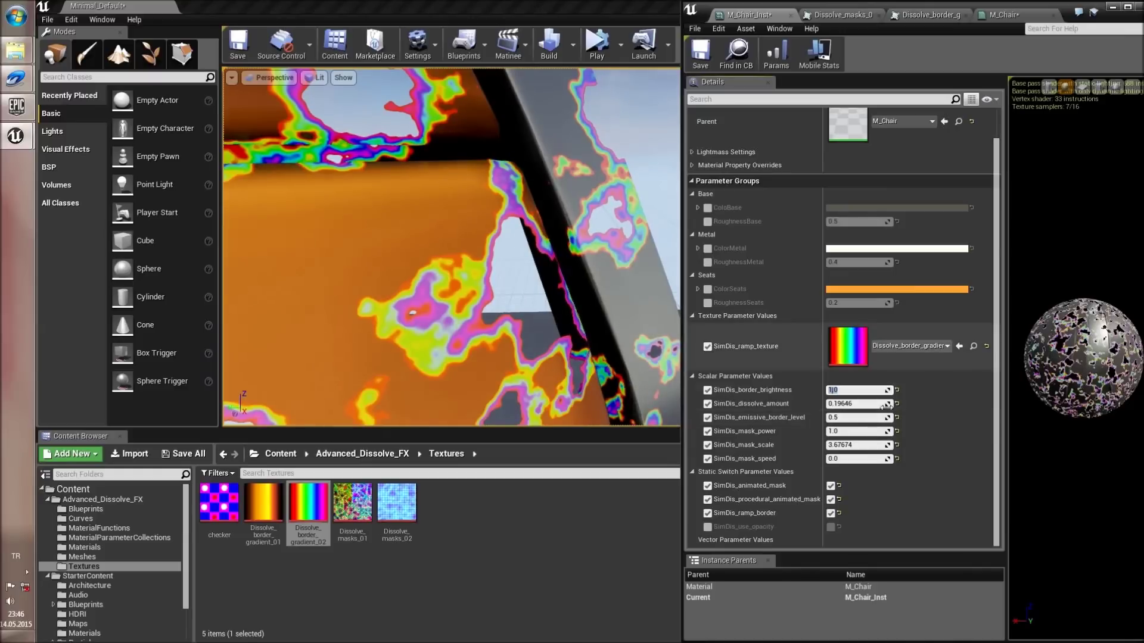
mouse_move(887, 390)
mouse_down()
mouse_move(846, 390)
mouse_move(911, 390)
mouse_move(892, 390)
mouse_up()
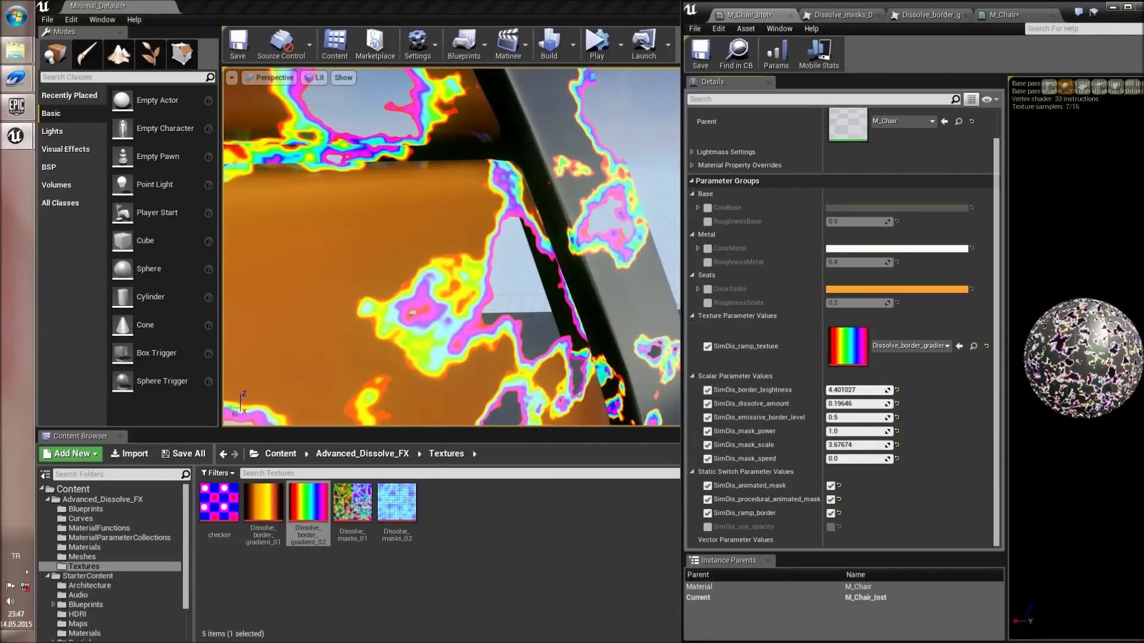
- Select the MF_Simple_dissolve node in the M_Chair graph and open the MaterialFunctions folder of Advanced_Dissolve_FX
click(1006, 17)
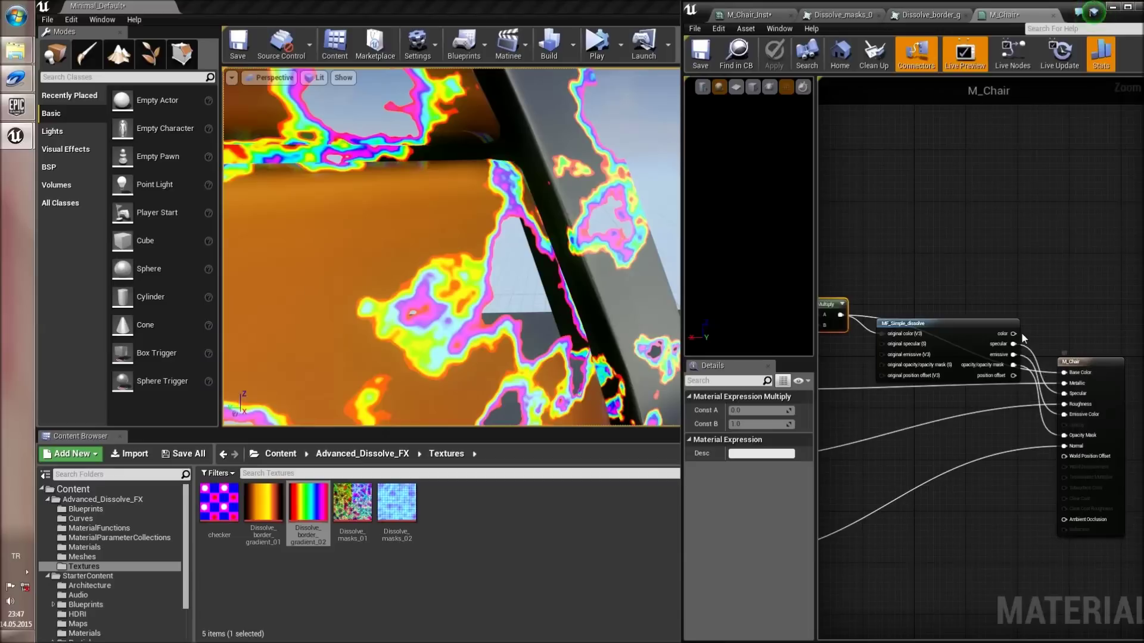
drag(1013, 334, 1026, 346)
click(1037, 353)
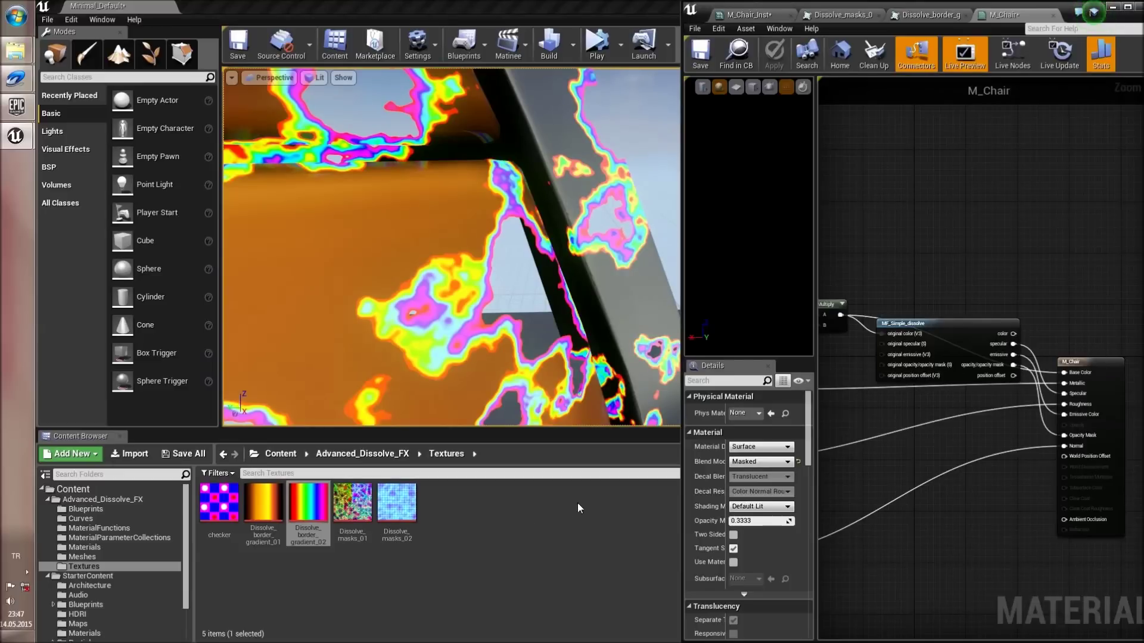
click(942, 345)
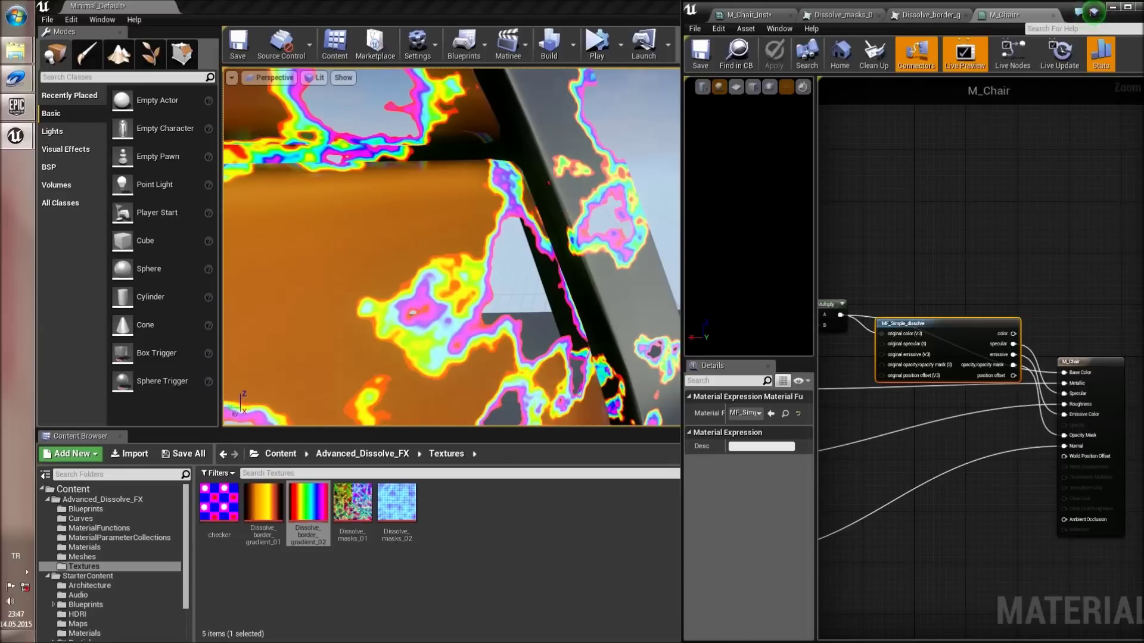
click(109, 529)
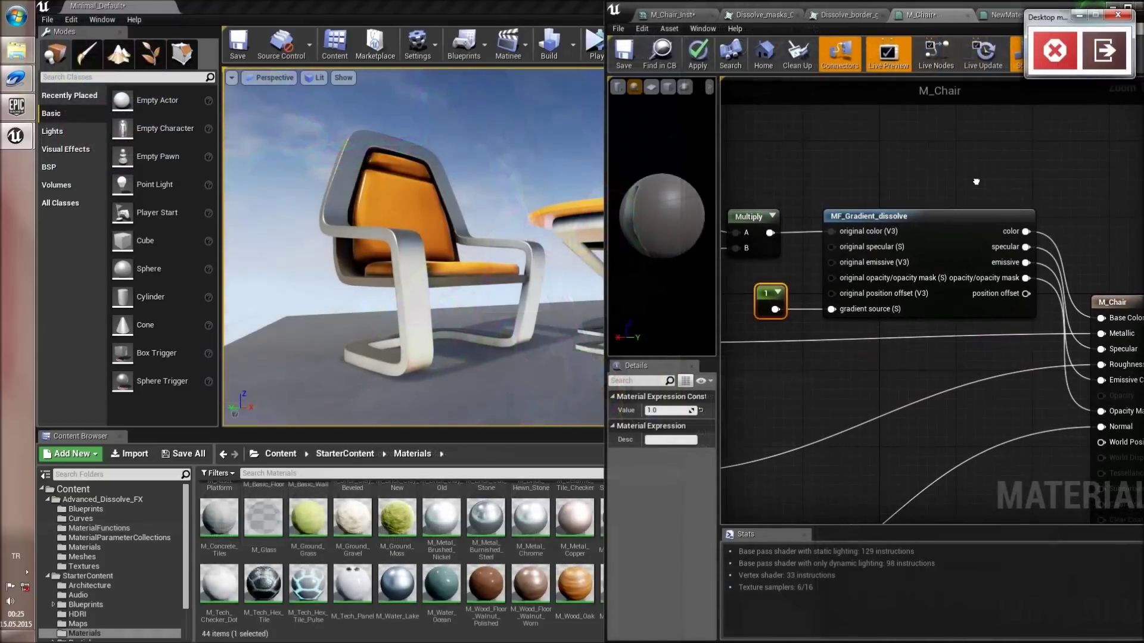
- Delete the constant feeding the gradient source of MF_Gradient_dissolve and bring up the vertical gradient network in NewMaterial
right_drag(975, 182, 985, 184)
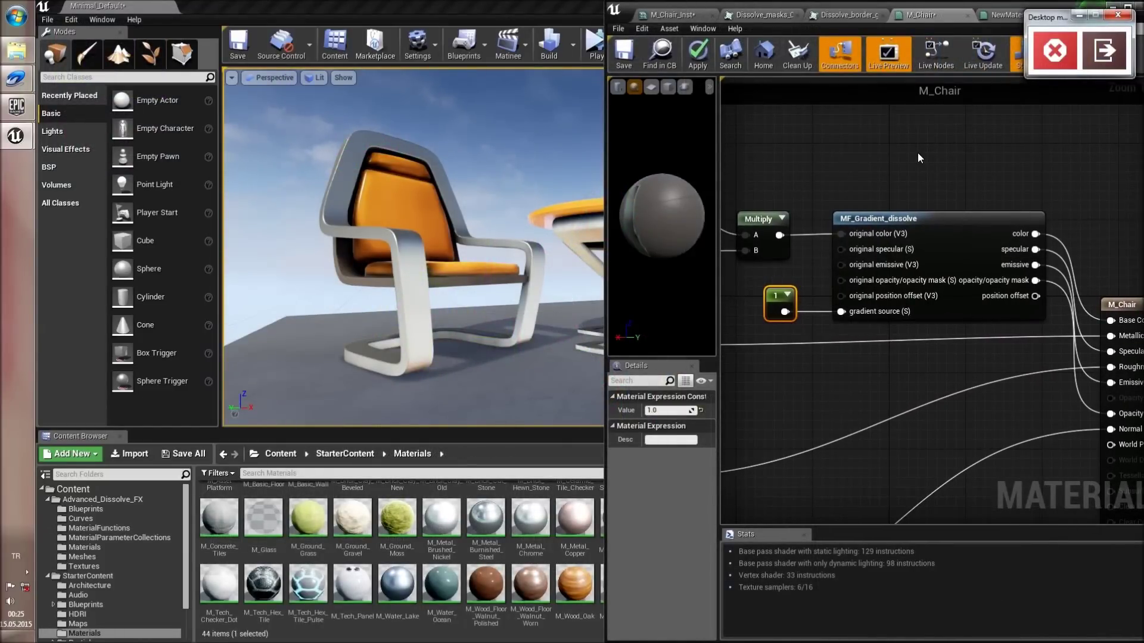
key(Delete)
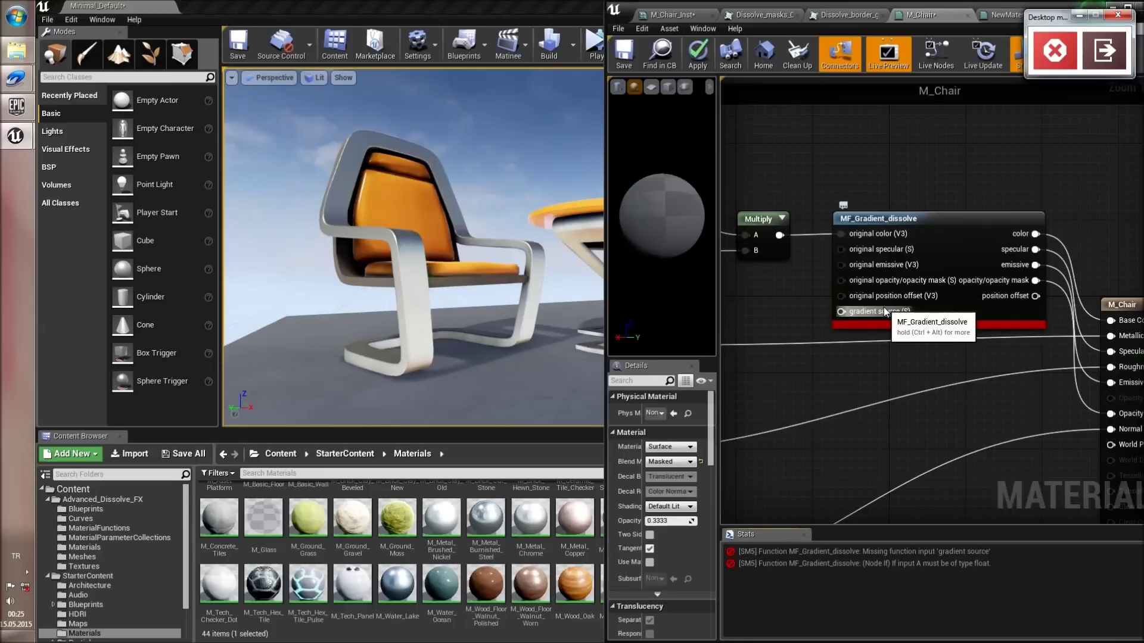
click(997, 17)
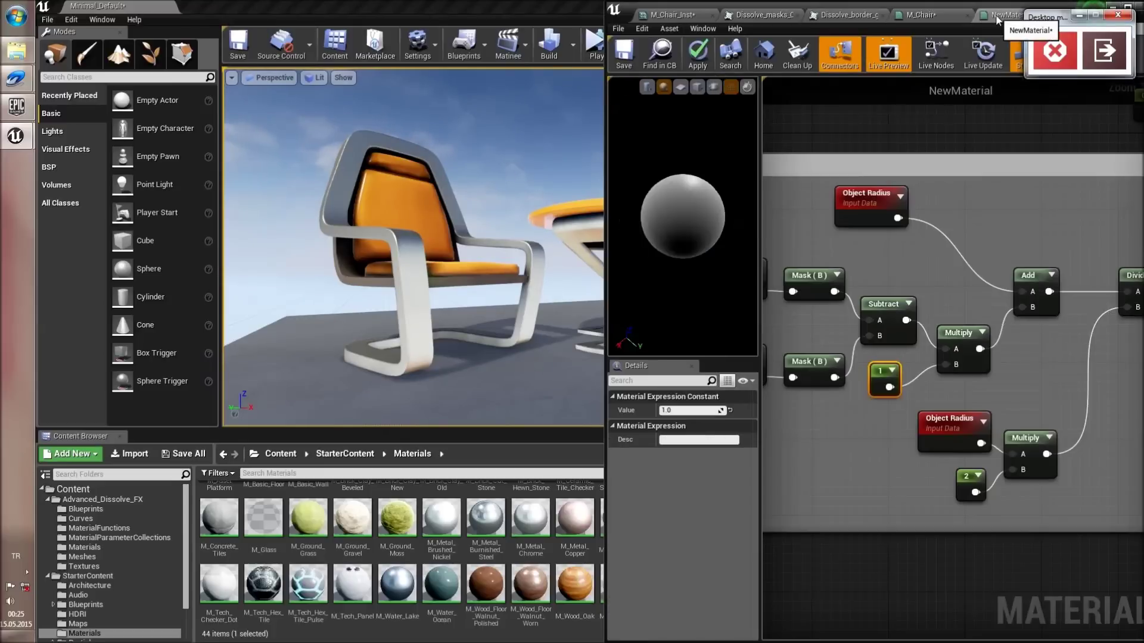
scroll(938, 157, down, 3)
mouse_move(941, 156)
right_down()
mouse_move(932, 172)
mouse_move(950, 153)
right_up()
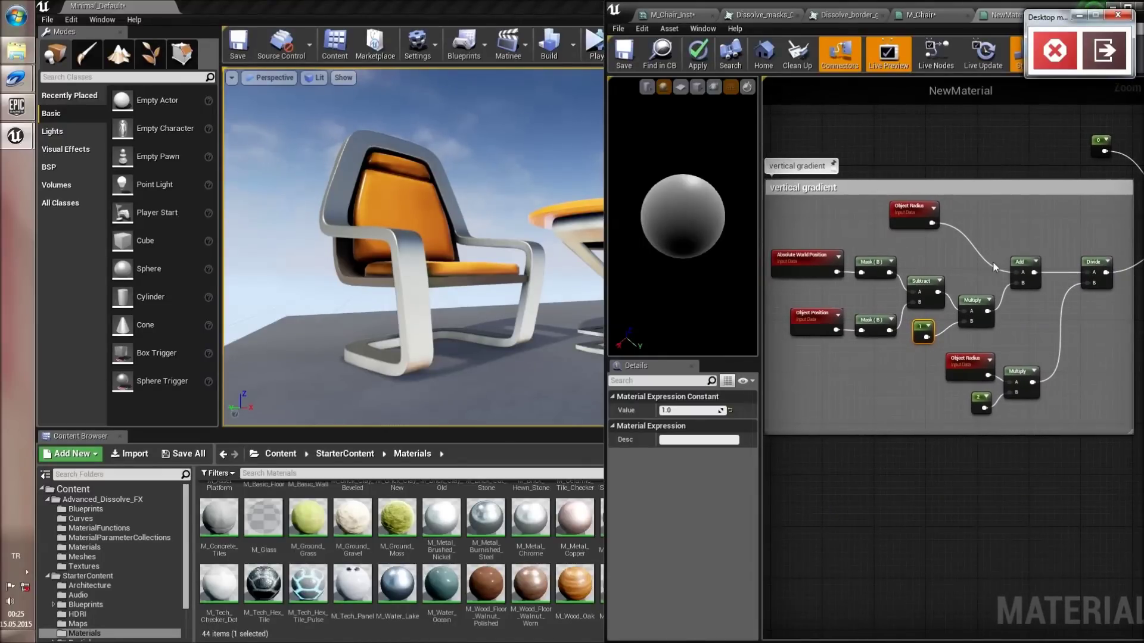
scroll(852, 331, up, 1)
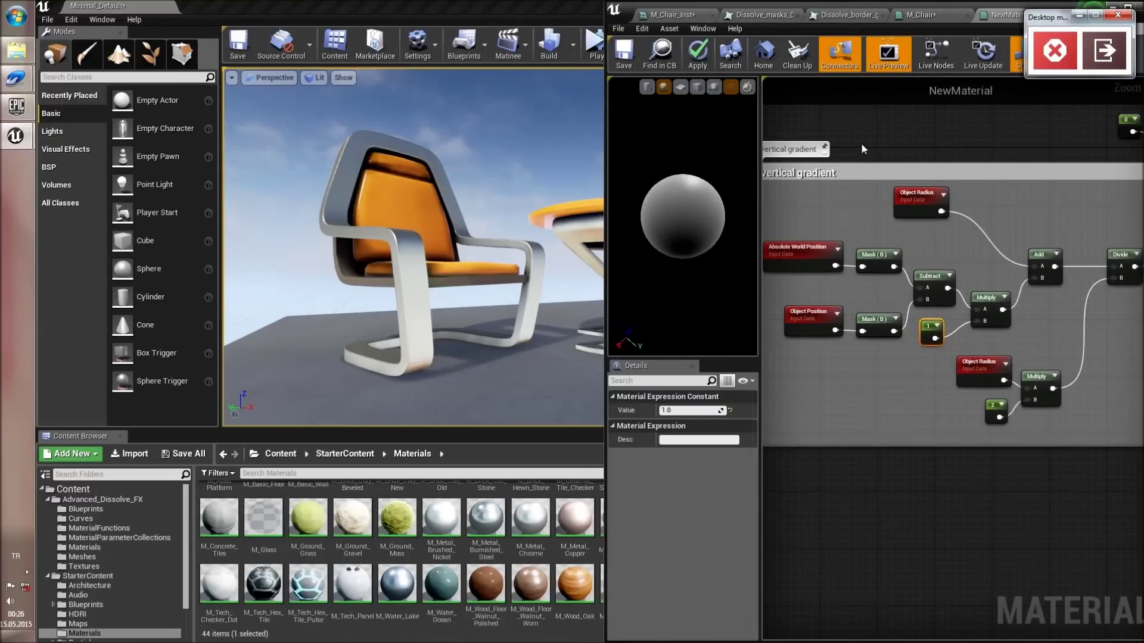
right_drag(862, 149, 873, 154)
- Preview NewMaterial on a cube and set the constant multiplying the Subtract result to 2, checking the gradient from several angles
mouse_move(702, 216)
mouse_down()
mouse_move(702, 254)
mouse_move(702, 222)
mouse_up()
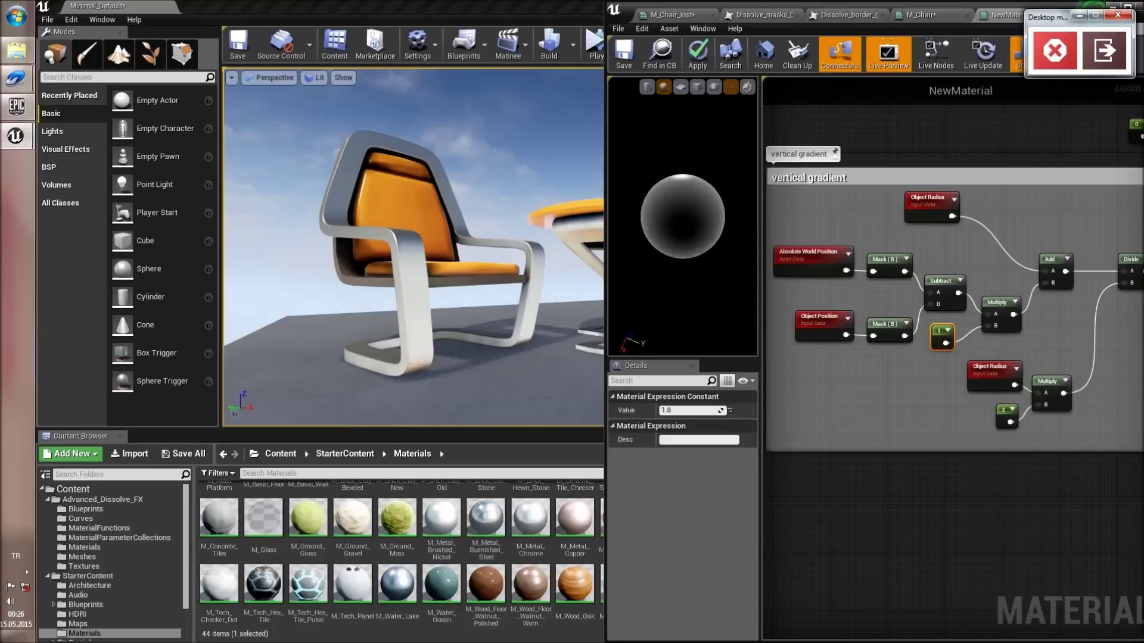
drag(698, 194, 698, 195)
click(698, 87)
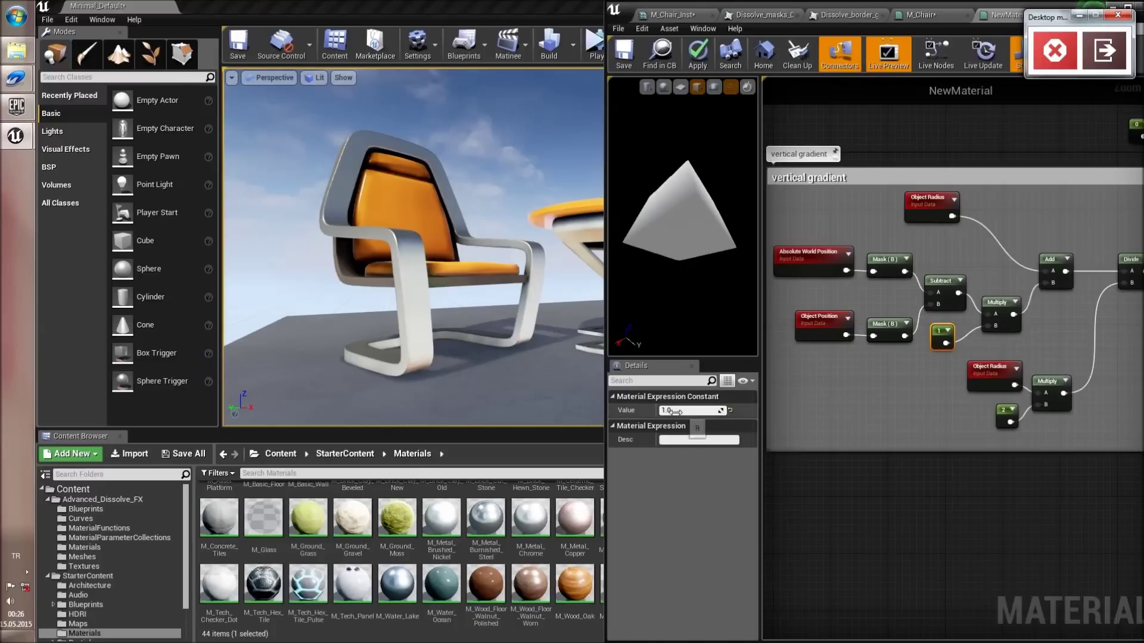
text(2)
key(Return)
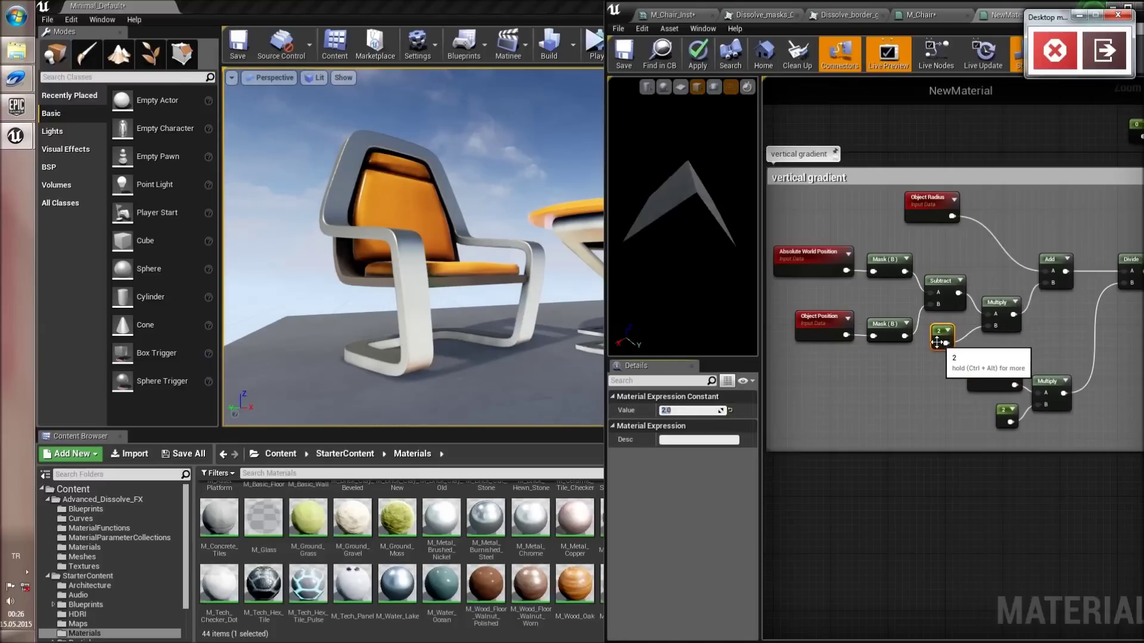
mouse_move(683, 208)
mouse_down()
mouse_move(730, 212)
mouse_move(683, 229)
mouse_move(697, 259)
mouse_move(691, 208)
mouse_move(724, 250)
mouse_move(694, 226)
mouse_up()
mouse_move(694, 226)
right_down()
mouse_move(694, 245)
mouse_move(691, 233)
right_up()
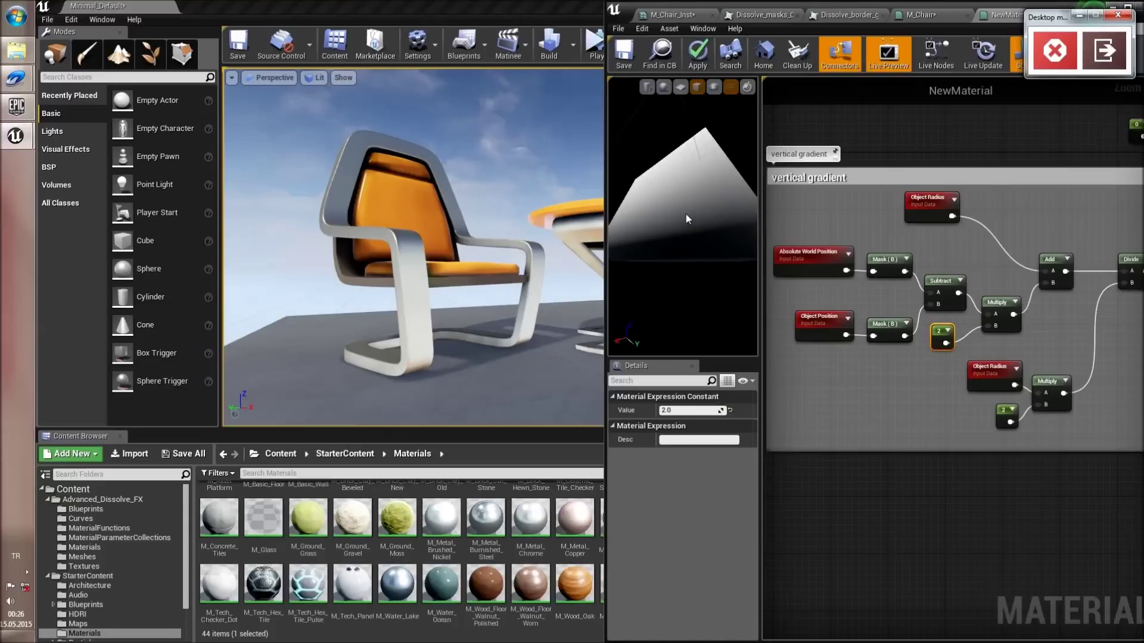
drag(686, 237, 712, 230)
right_drag(686, 233, 685, 257)
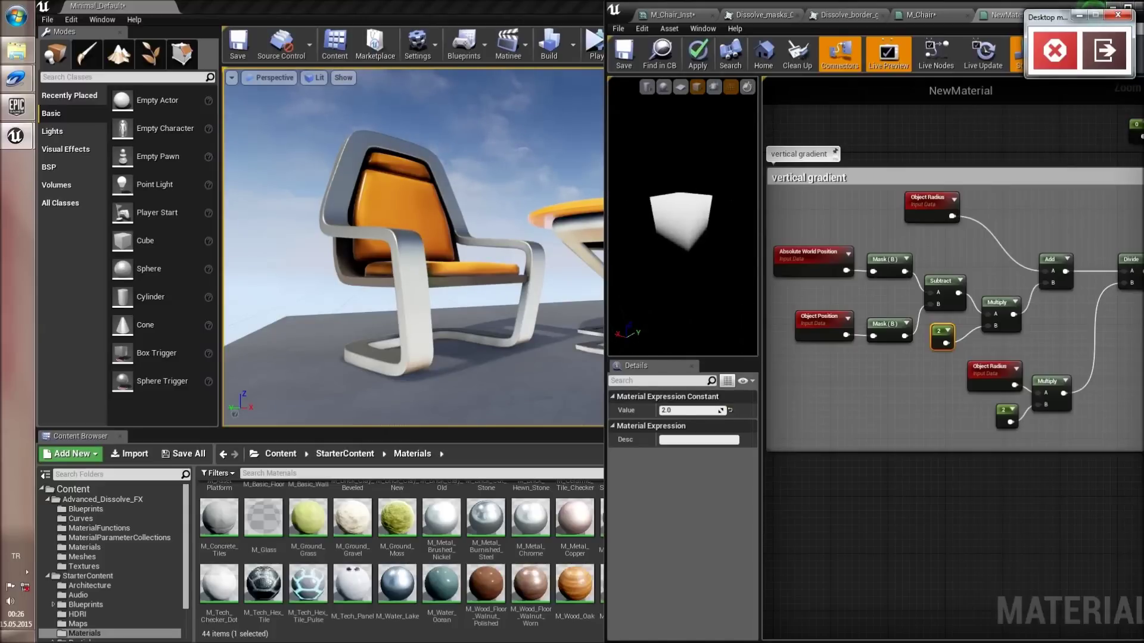
drag(661, 243, 679, 243)
right_drag(679, 243, 679, 214)
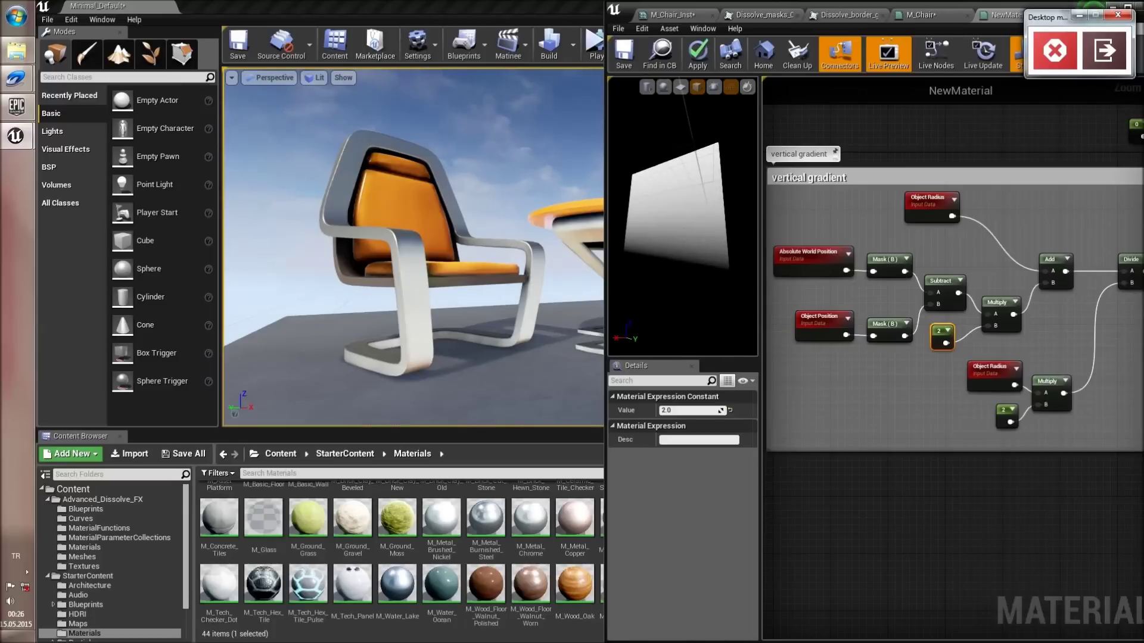
- Reposition the GraDis_shape_adjuster parameter node below the Object Position mask in M_Chair's vertical gradient group
click(920, 14)
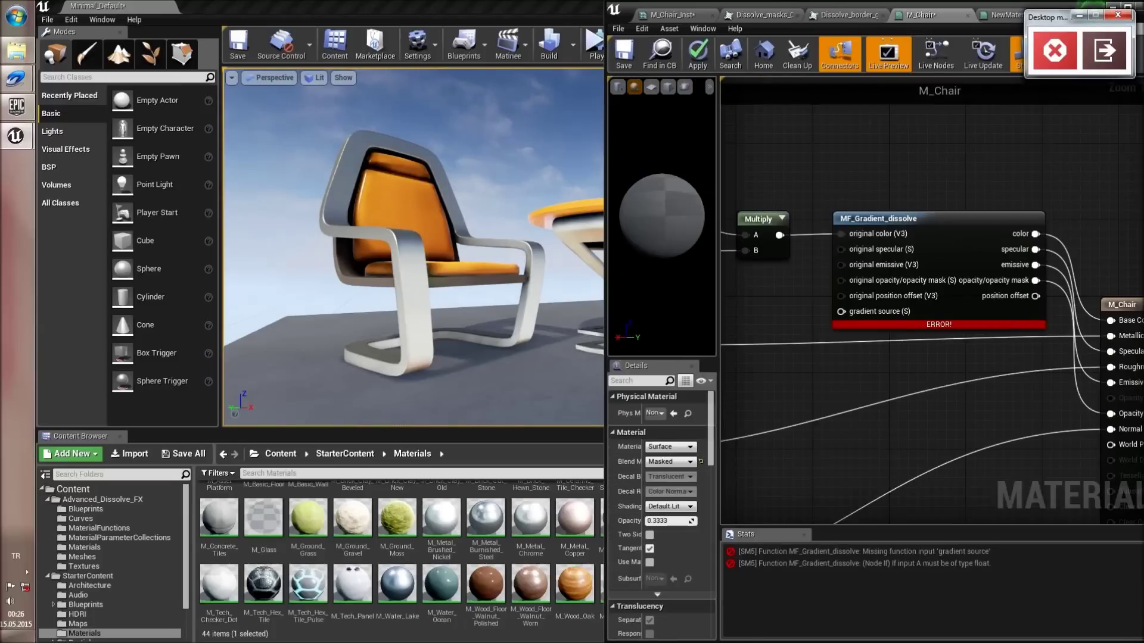
scroll(914, 245, down, 10)
right_drag(923, 238, 910, 268)
scroll(910, 266, up, 3)
right_drag(886, 192, 893, 354)
scroll(911, 340, up, 1)
drag(923, 305, 830, 346)
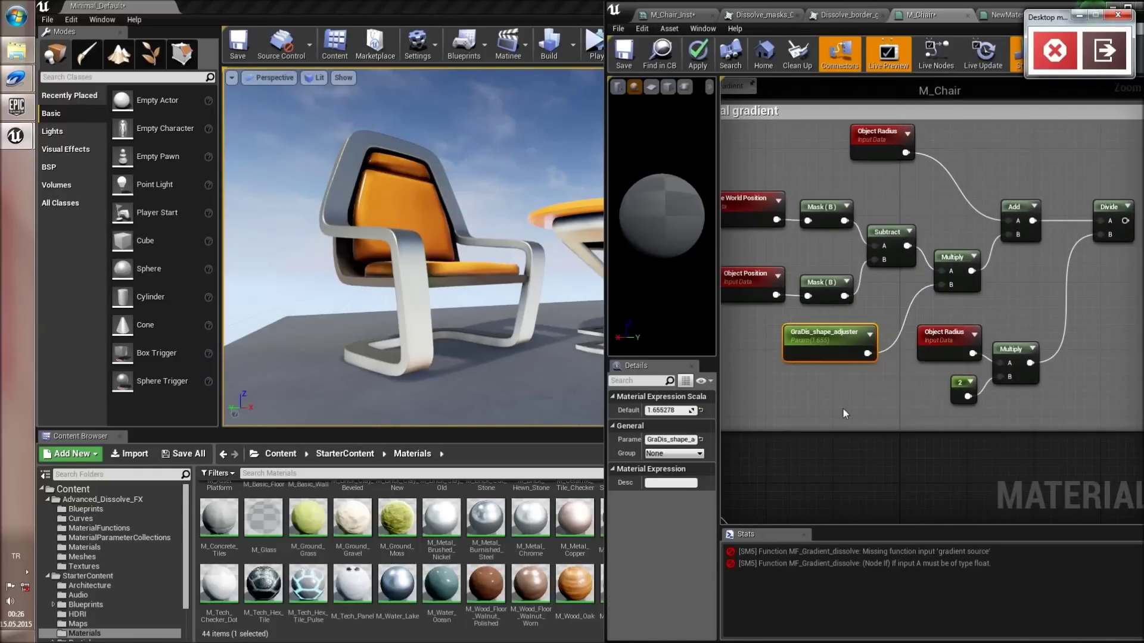
- Connect the vertical gradient's Divide output to the gradient source input of MF_Gradient_dissolve and apply the material
right_drag(832, 452, 922, 316)
scroll(947, 344, down, 2)
drag(1052, 139, 846, 456)
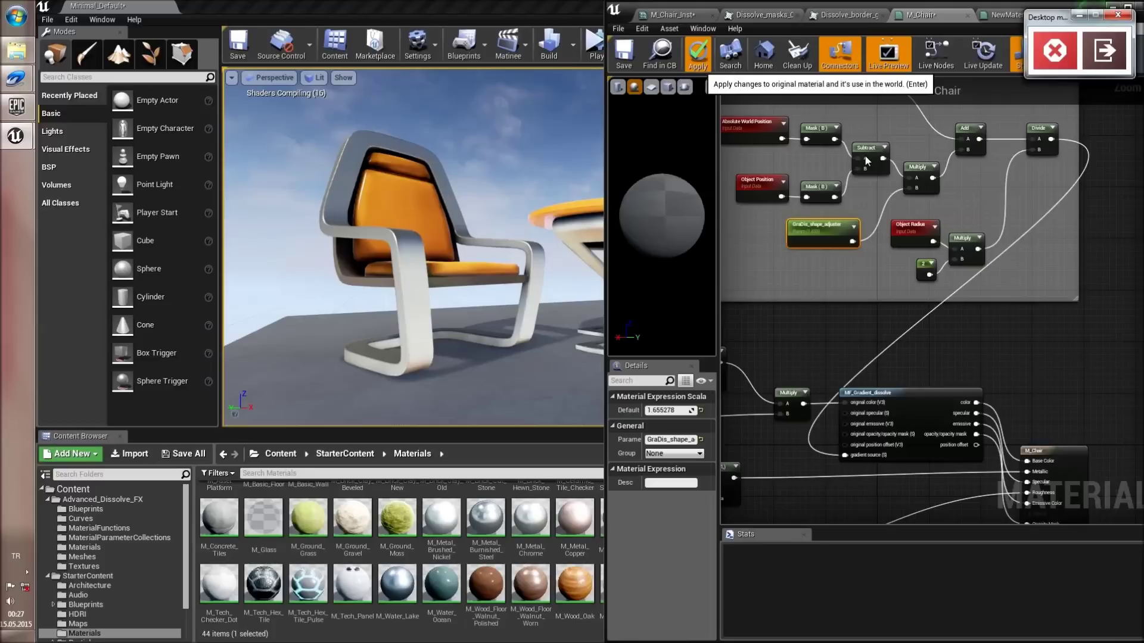
key(Return)
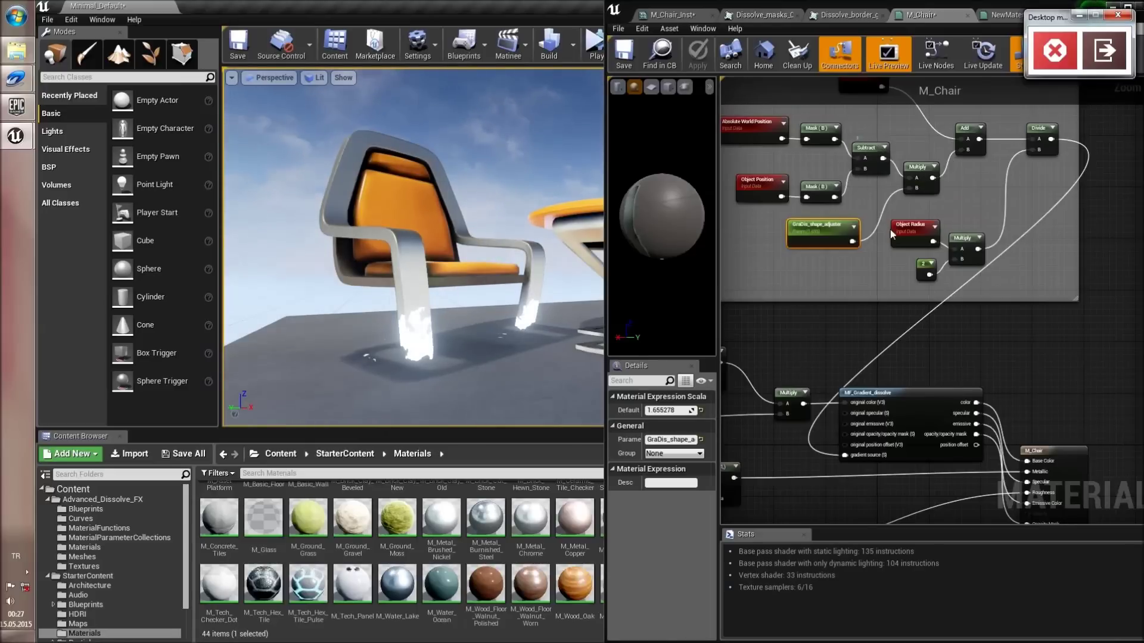
- Vary GraDis_amount in M_Chair_Inst between about 0.21 and 0.30, ending at about 0.211
click(669, 15)
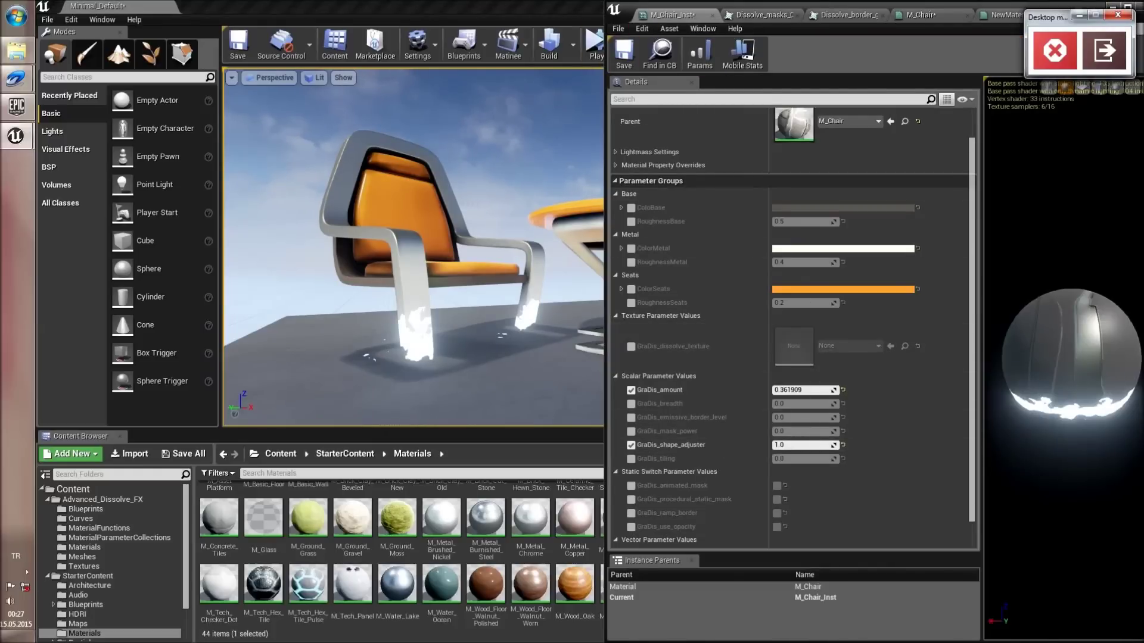
drag(804, 390, 771, 391)
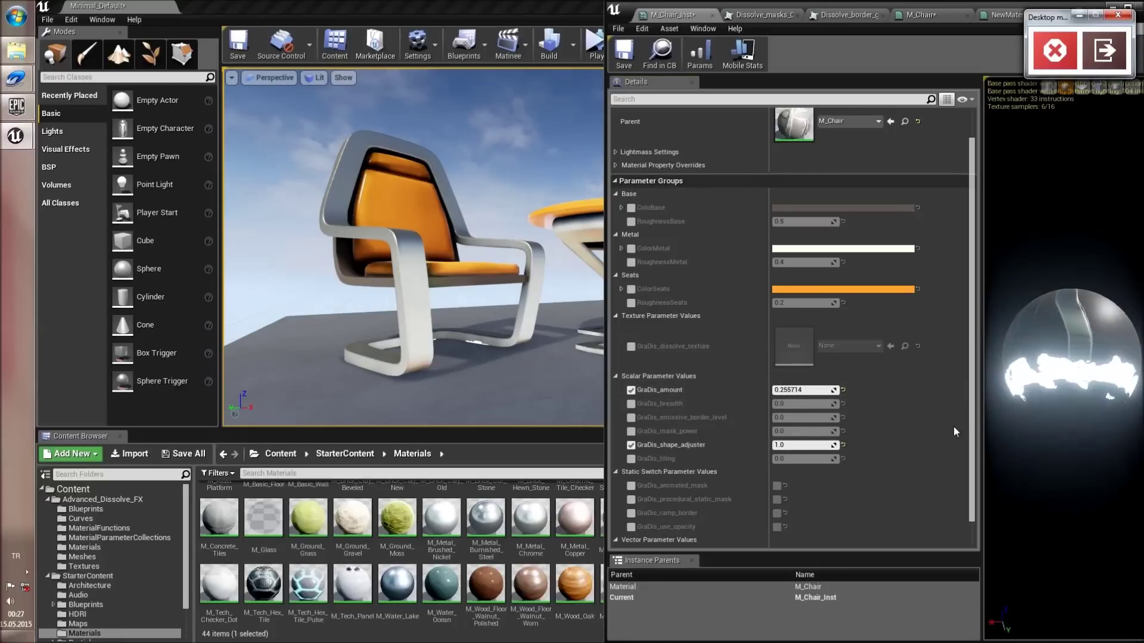
drag(834, 391, 816, 391)
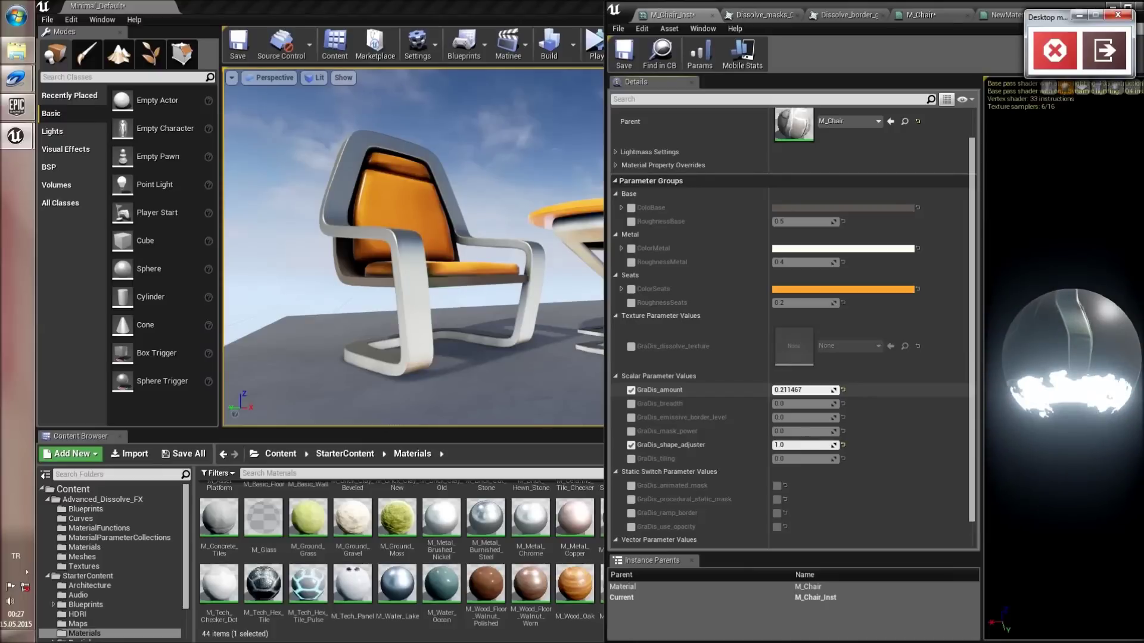
right_drag(417, 238, 385, 240)
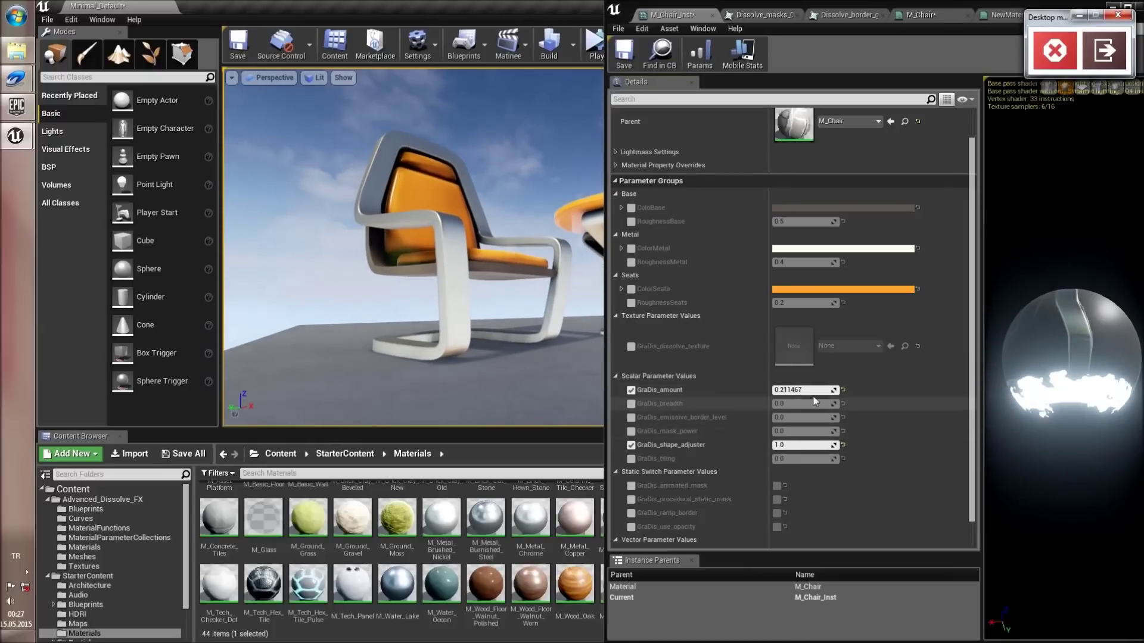
drag(831, 390, 839, 390)
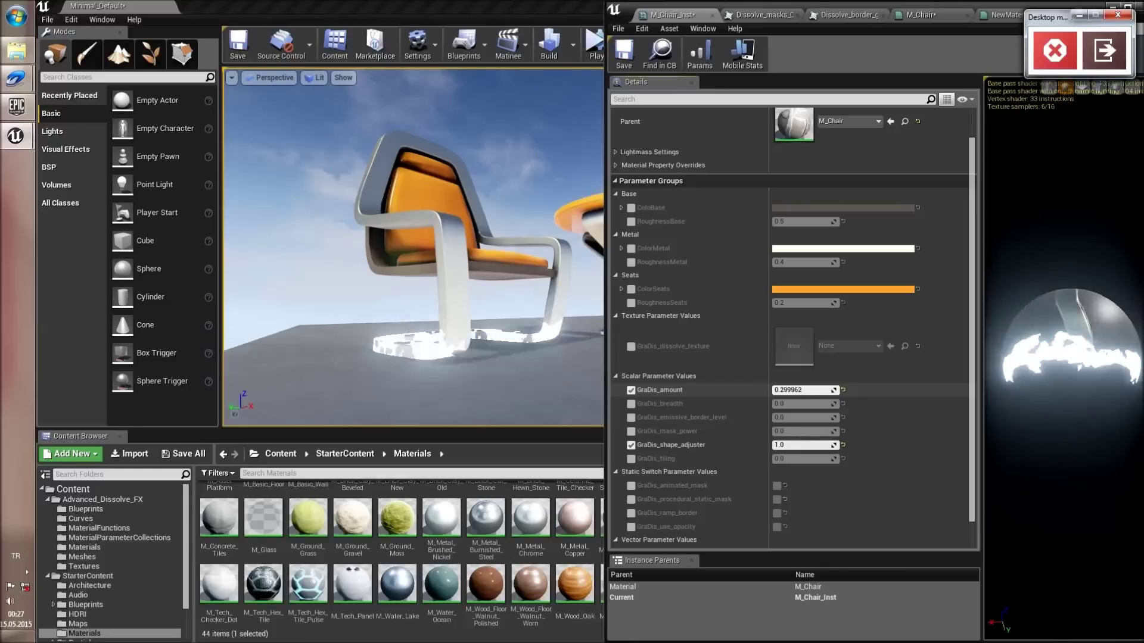
drag(839, 390, 835, 390)
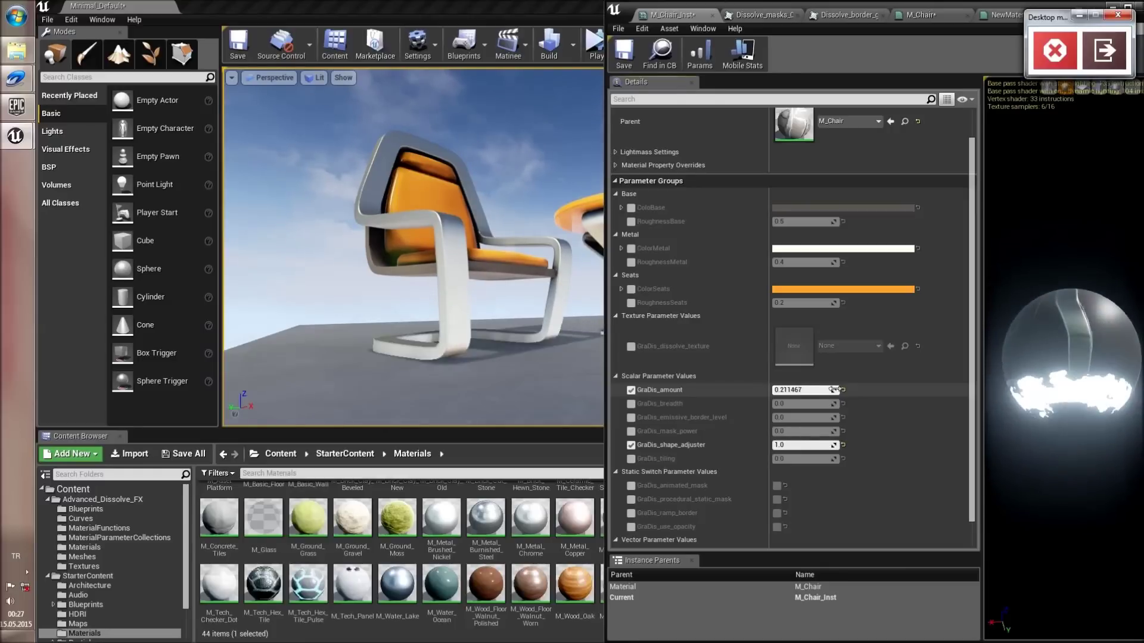
- Raise GraDis_shape_adjuster to about 1.46 and set GraDis_amount to 0, checking the underside of the chair
drag(835, 445, 845, 445)
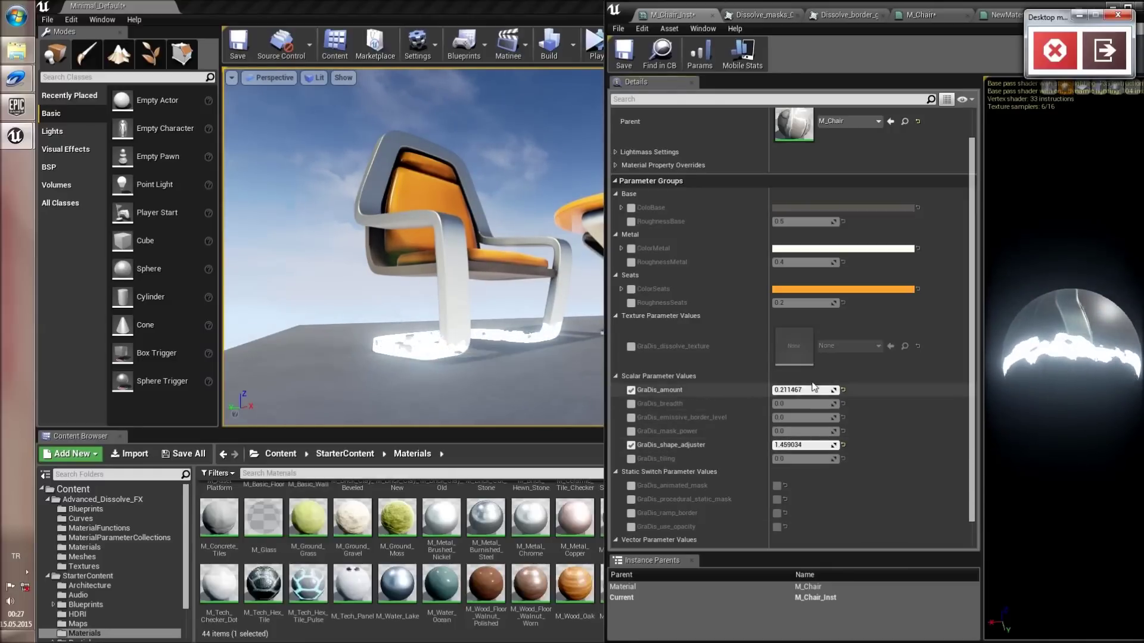
text(0)
key(Return)
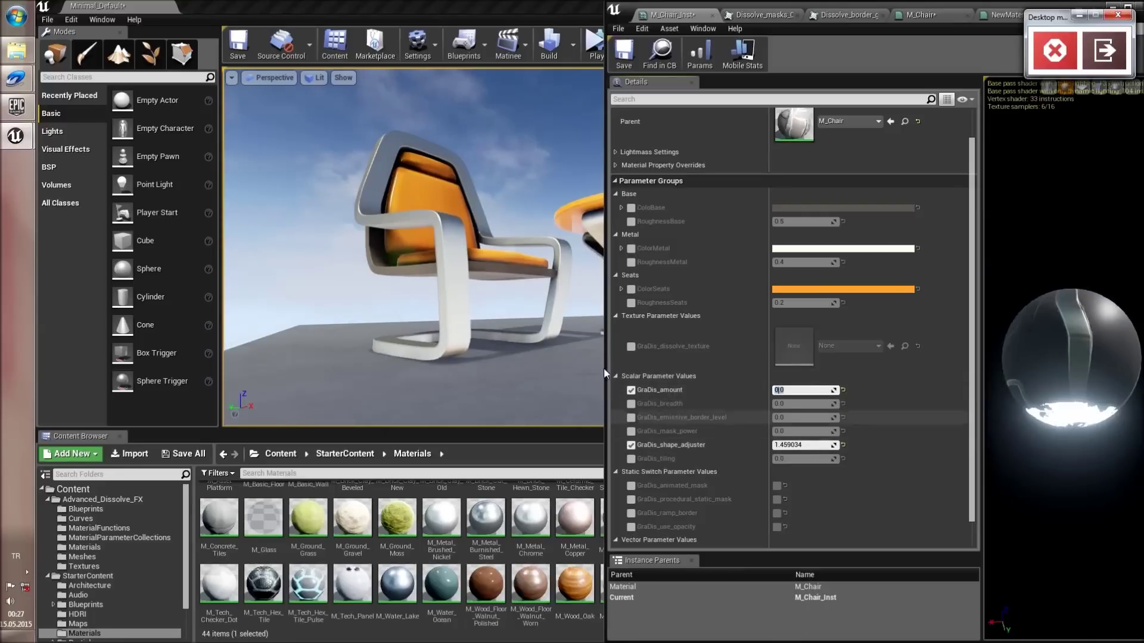
right_drag(603, 366, 569, 286)
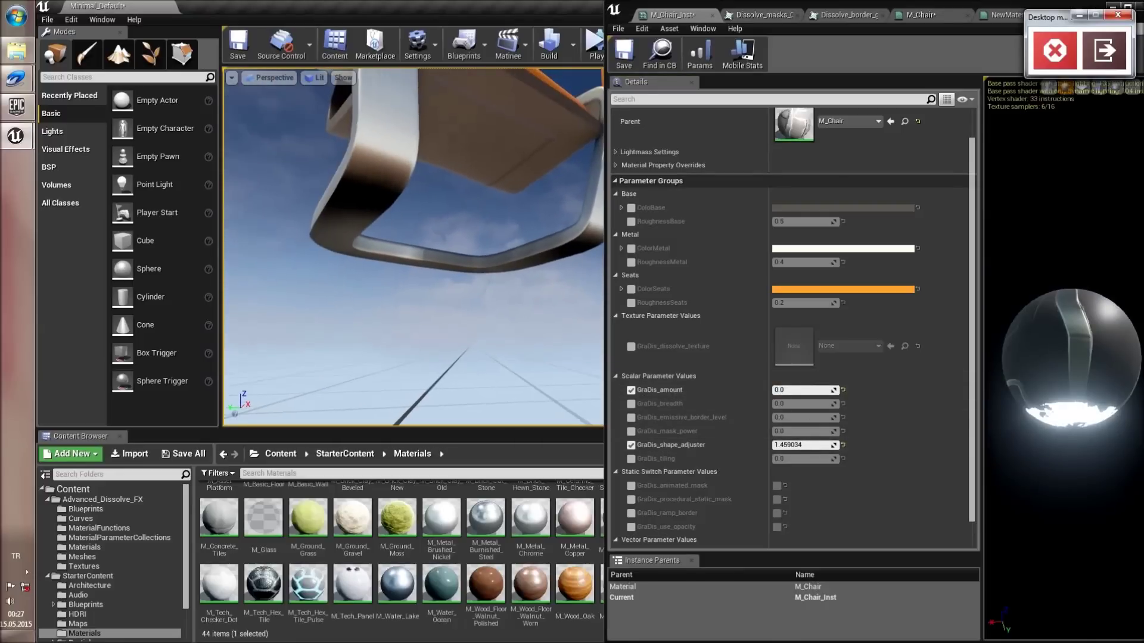
- Set GraDis_amount in M_Chair_Inst to 1 to dissolve the chair fully and lower it to about 0.088
click(795, 389)
text(1)
key(Return)
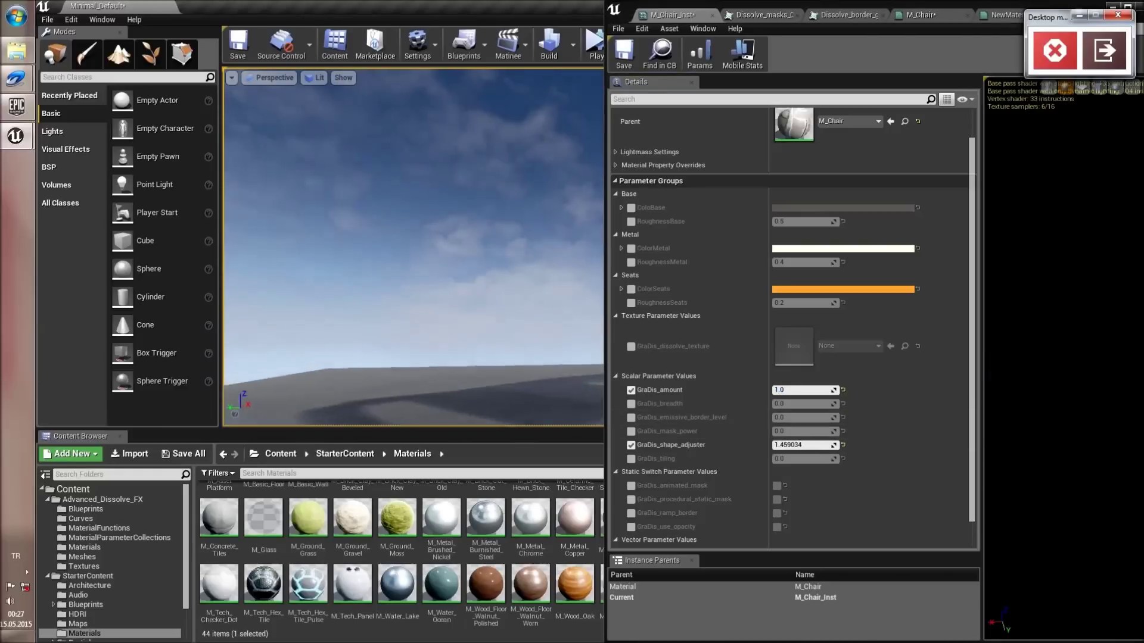
right_drag(488, 256, 527, 294)
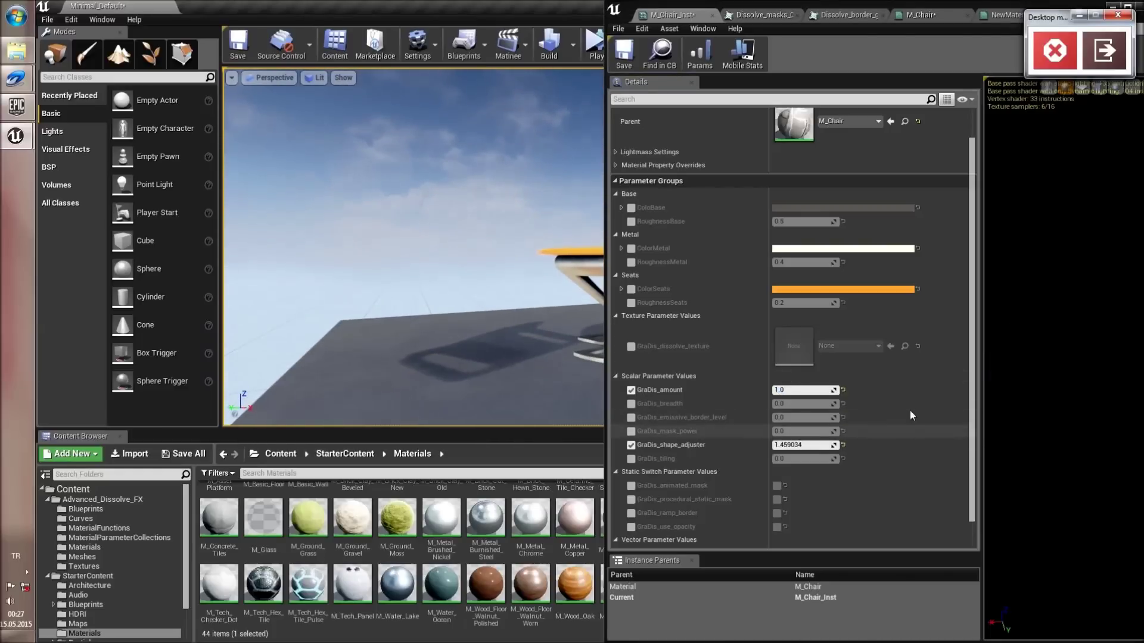
click(832, 392)
drag(832, 392, 781, 392)
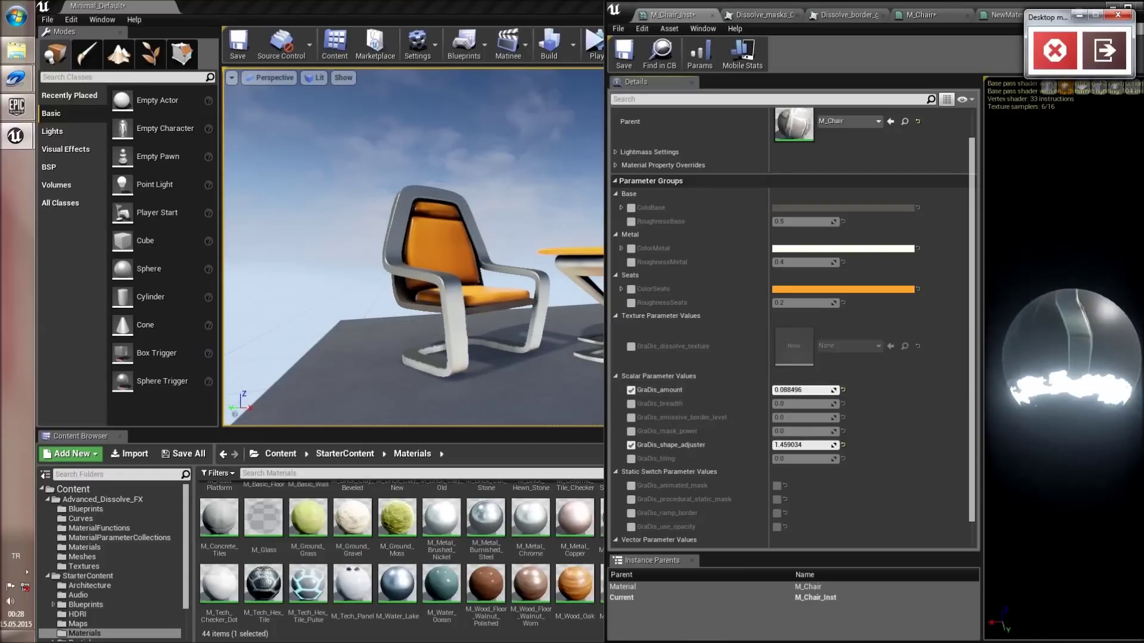
- Raise GraDis_shape_adjuster to about 1.88 and set GraDis_amount to 0 in M_Chair_Inst
drag(833, 445, 867, 445)
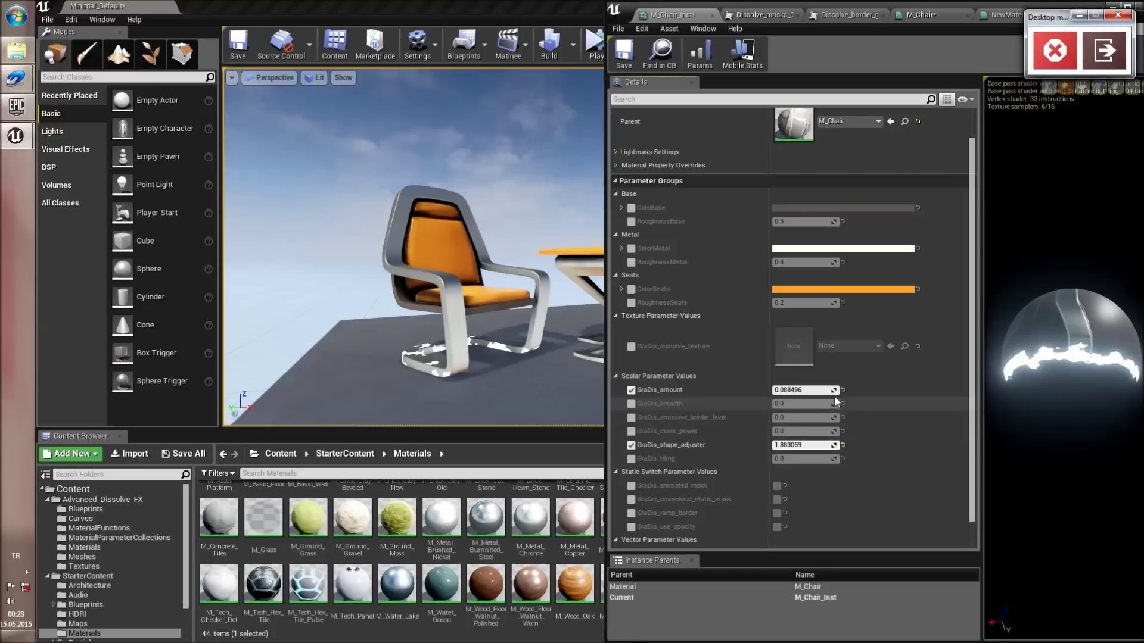
drag(833, 391, 827, 392)
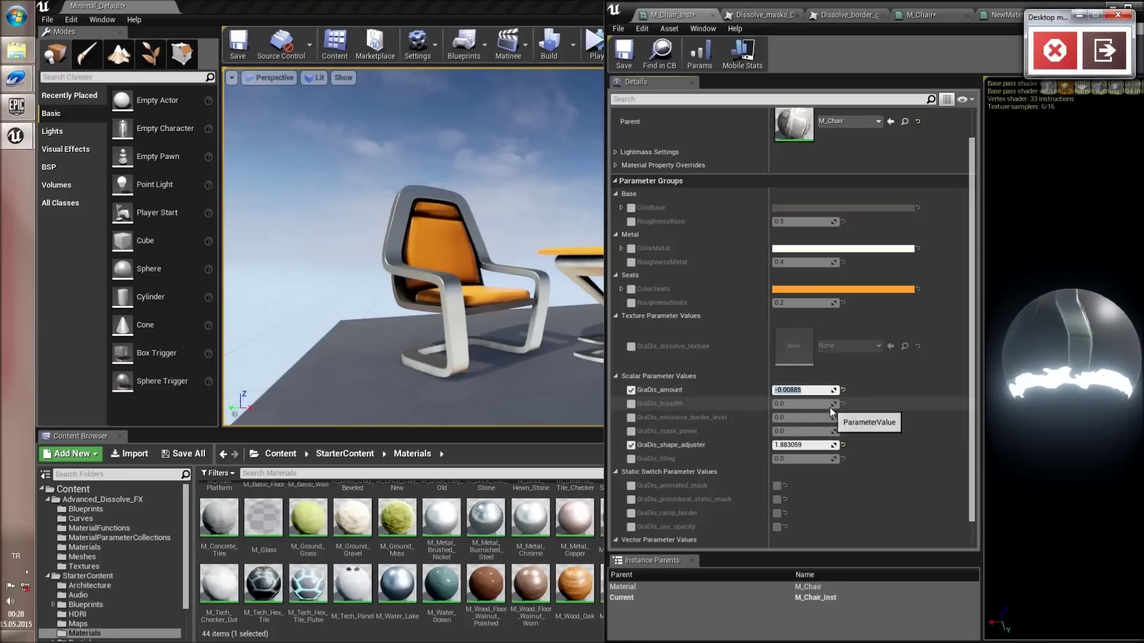
text(0)
key(Return)
- Vary GraDis_amount up to 1 and back down to about 0.142, inspecting the dissolve border at the chair's base
right_drag(413, 247, 414, 266)
drag(825, 390, 858, 390)
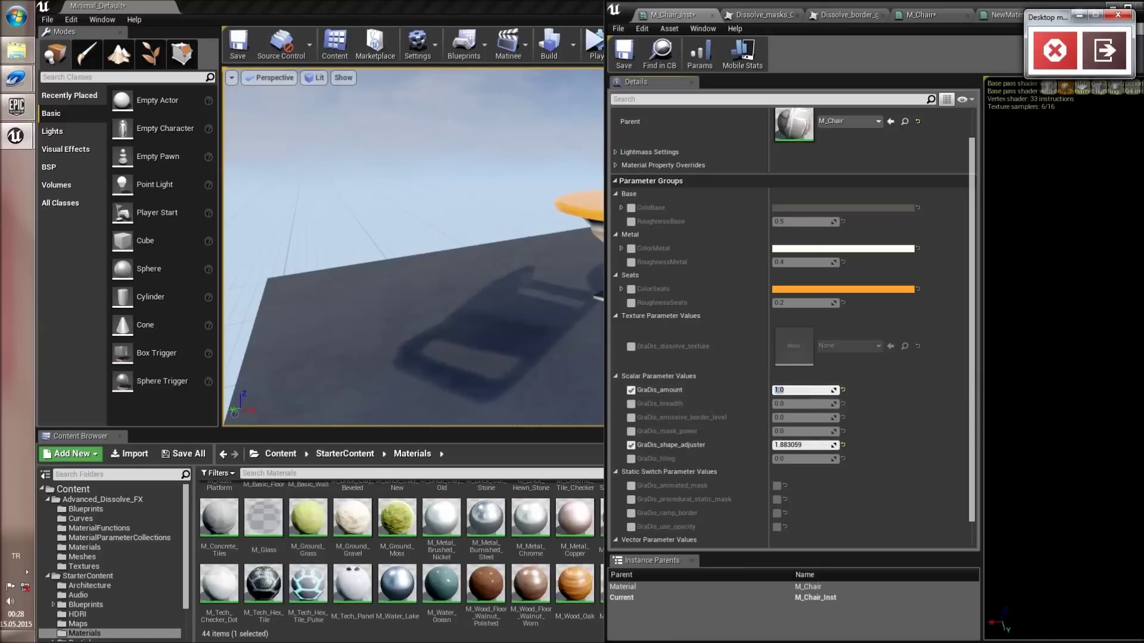
drag(519, 358, 518, 310)
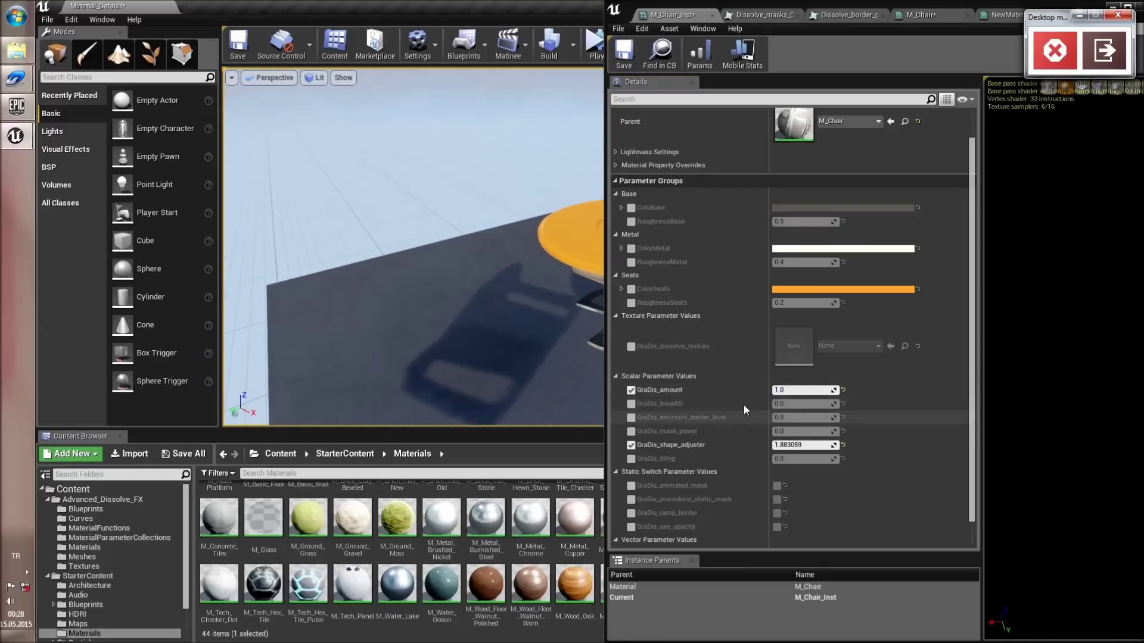
drag(822, 390, 792, 391)
right_drag(518, 333, 518, 286)
middle_drag(518, 285, 518, 357)
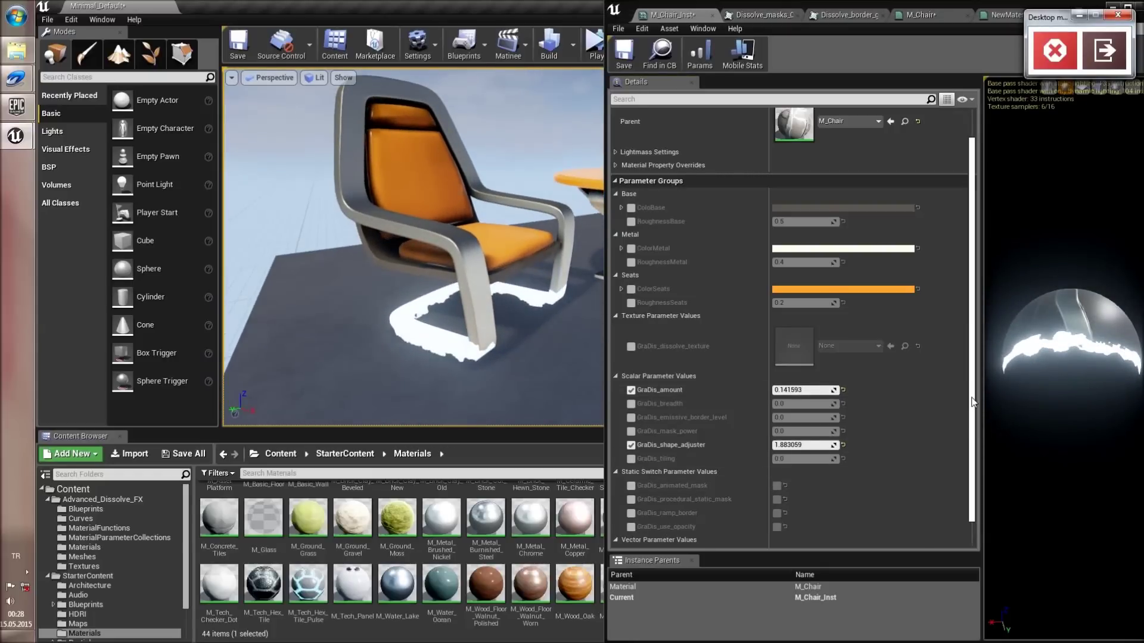
scroll(642, 381, down, 1)
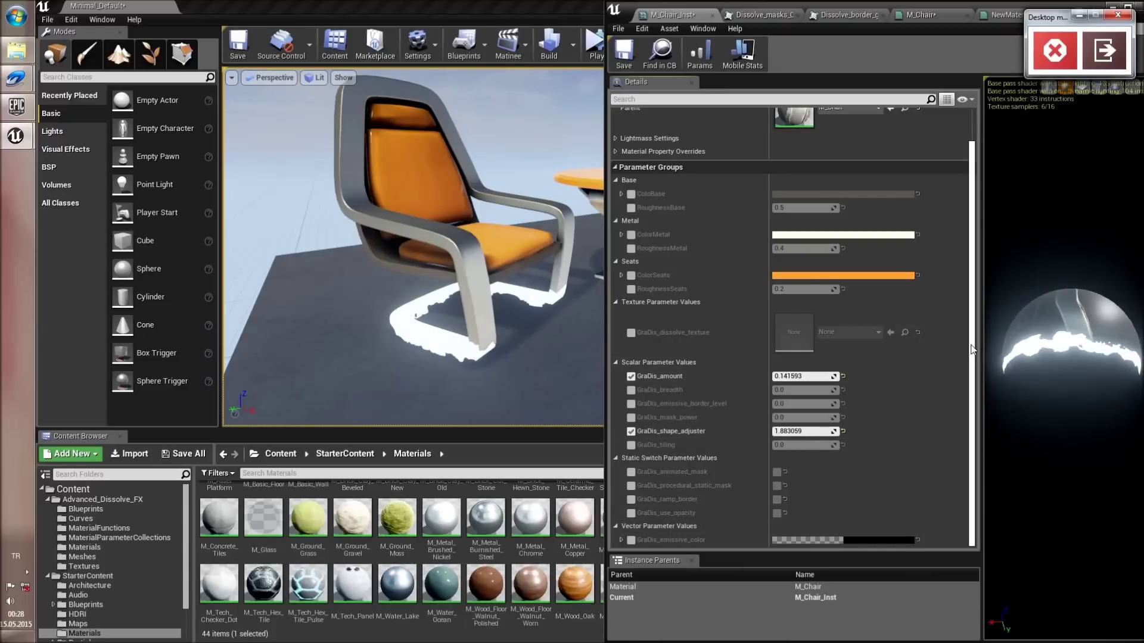
mouse_move(413, 247)
right_down()
mouse_move(393, 239)
mouse_move(389, 275)
mouse_move(360, 222)
mouse_move(419, 229)
right_up()
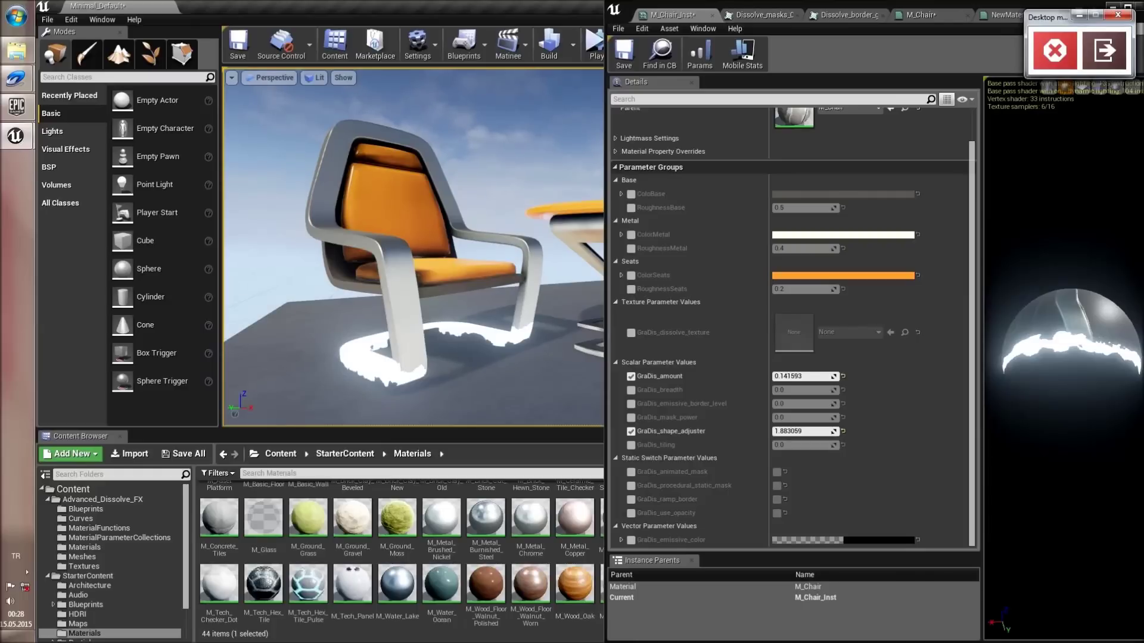
- Check the MF_Planar_dissolve node in M_Chair and place BP_Planar_dissolve_helper from Advanced_Dissolve_FX/Blueprints in the level near the chair
click(938, 14)
right_drag(825, 356, 849, 278)
scroll(852, 298, up, 3)
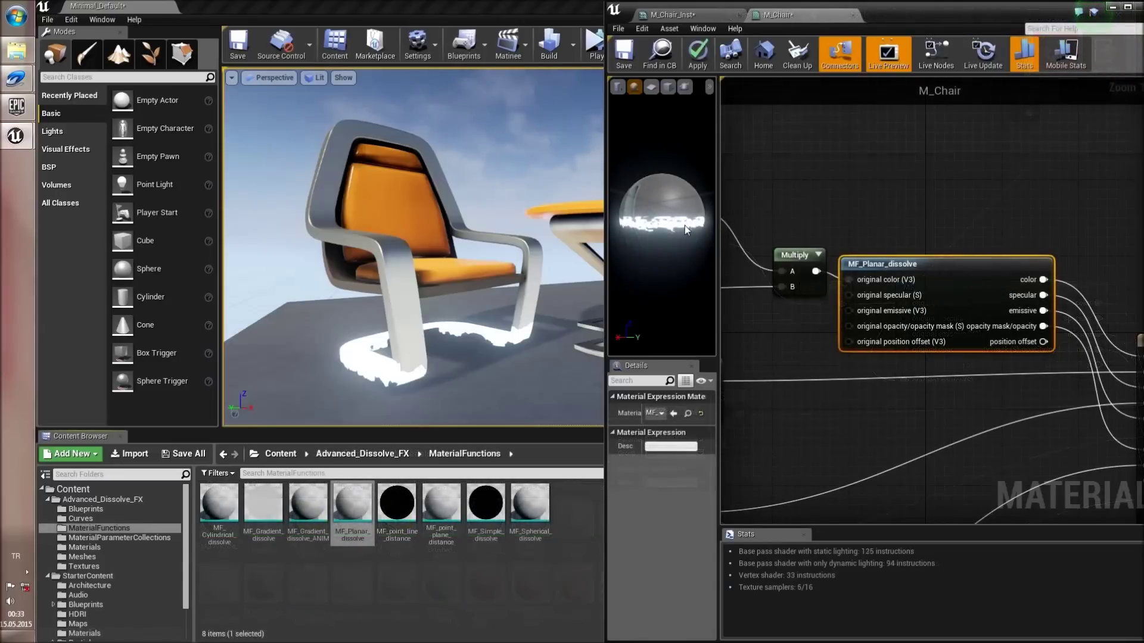
right_drag(992, 211, 960, 184)
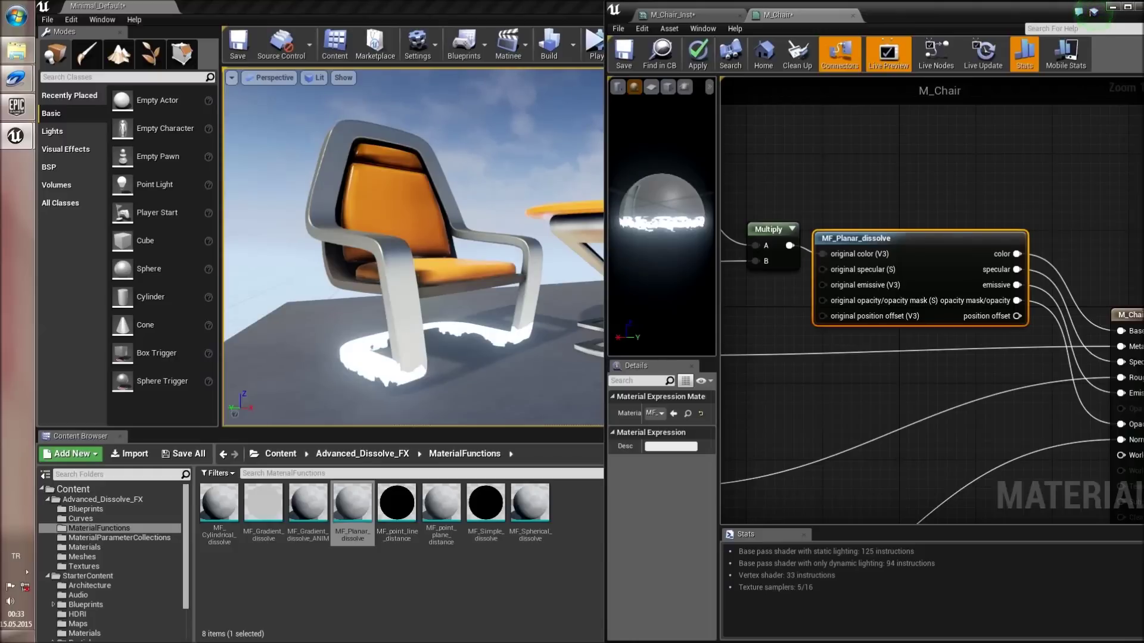
click(103, 499)
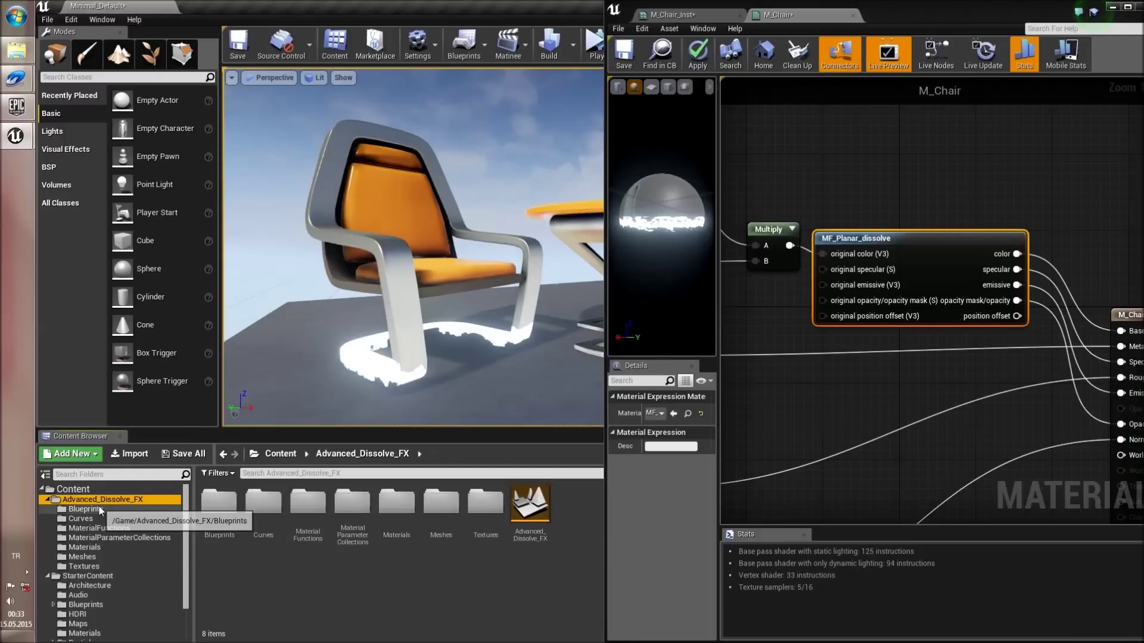
click(85, 509)
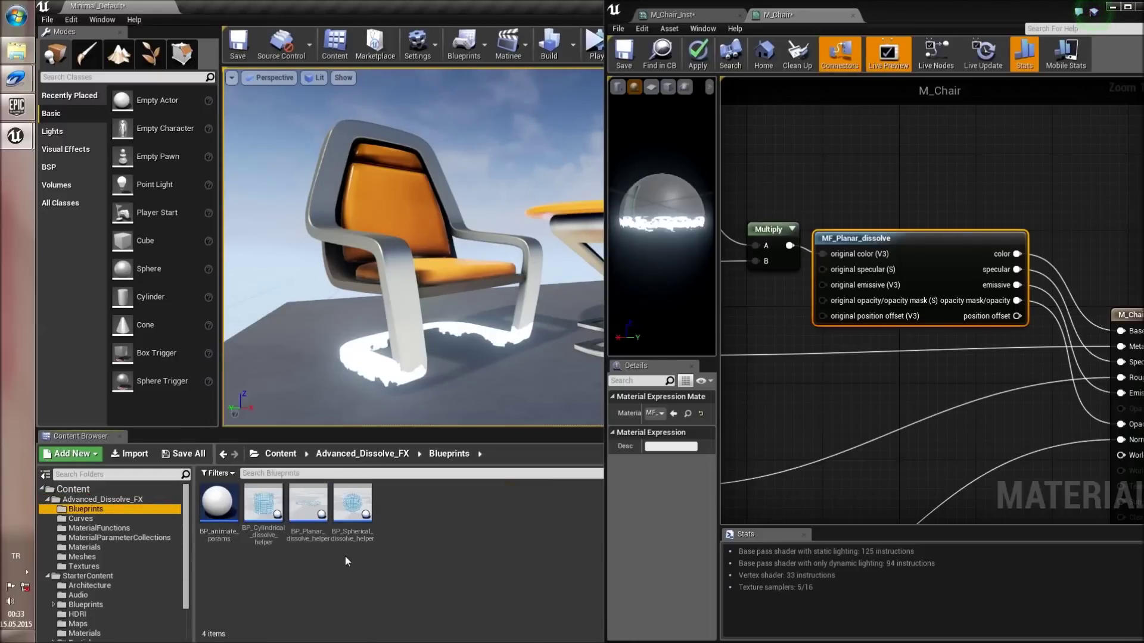
click(308, 505)
drag(313, 501, 456, 239)
right_drag(456, 238, 506, 269)
- Apply the M_Chair material with its planar dissolve function and run the level in Simulate mode
click(698, 57)
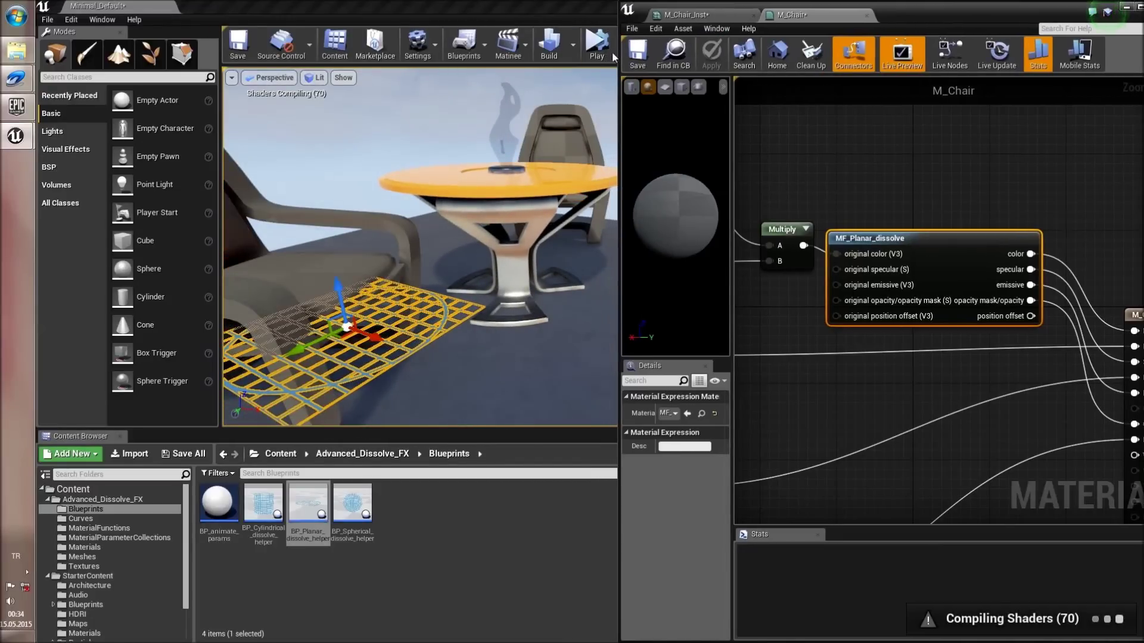
drag(654, 11, 702, 10)
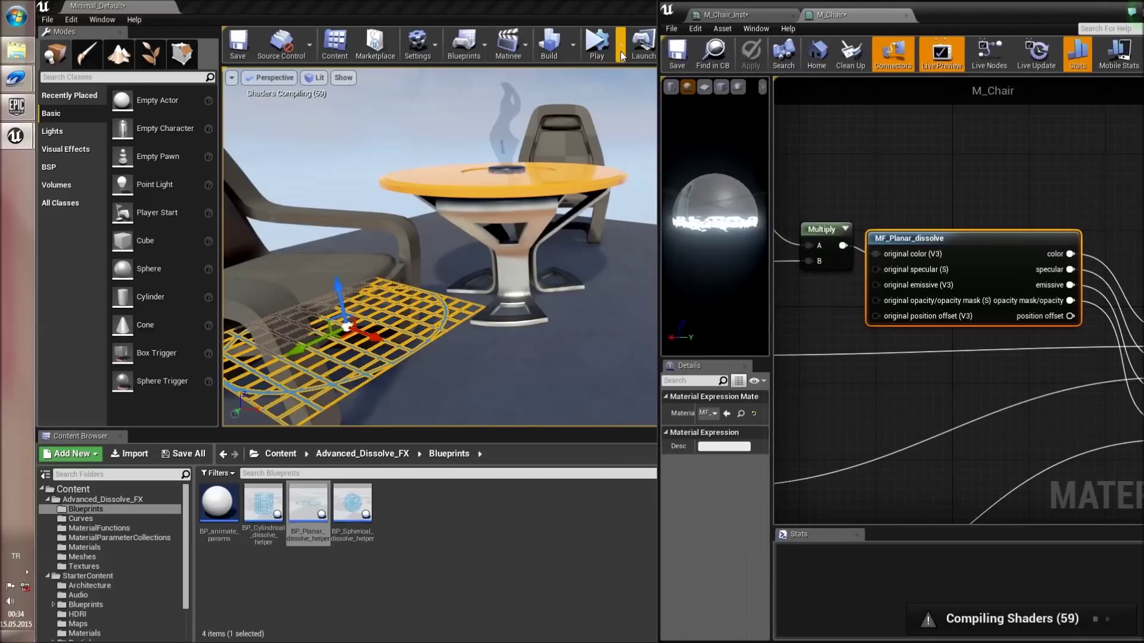
click(621, 44)
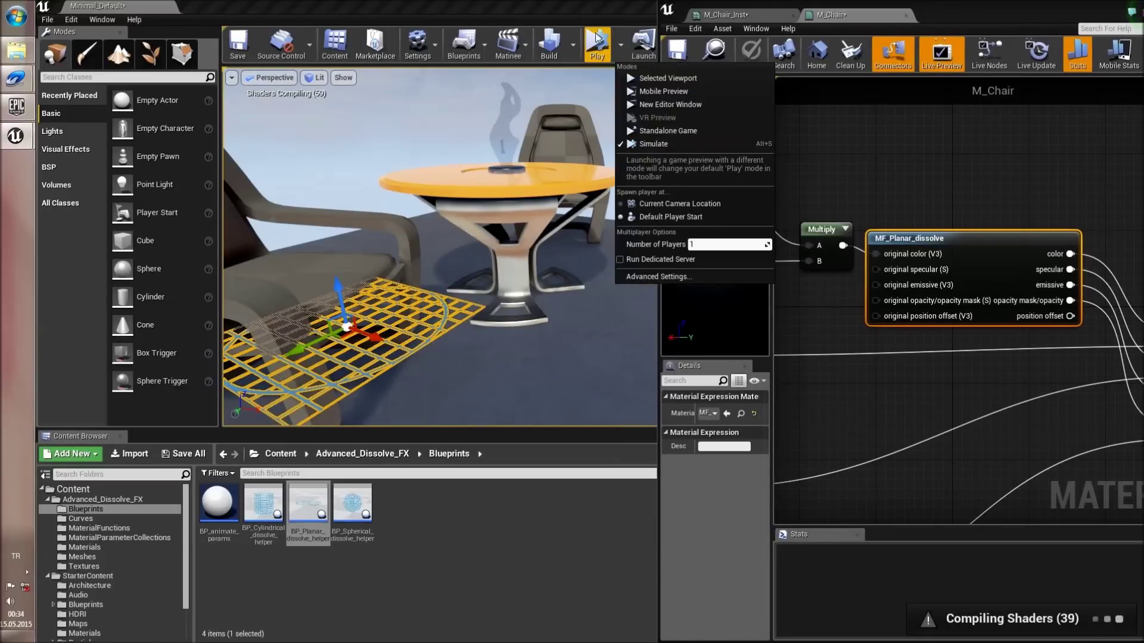
click(654, 144)
- Raise the planar dissolve helper to about the chair's seat height and rotate it into a tilted plane
right_drag(439, 247, 379, 257)
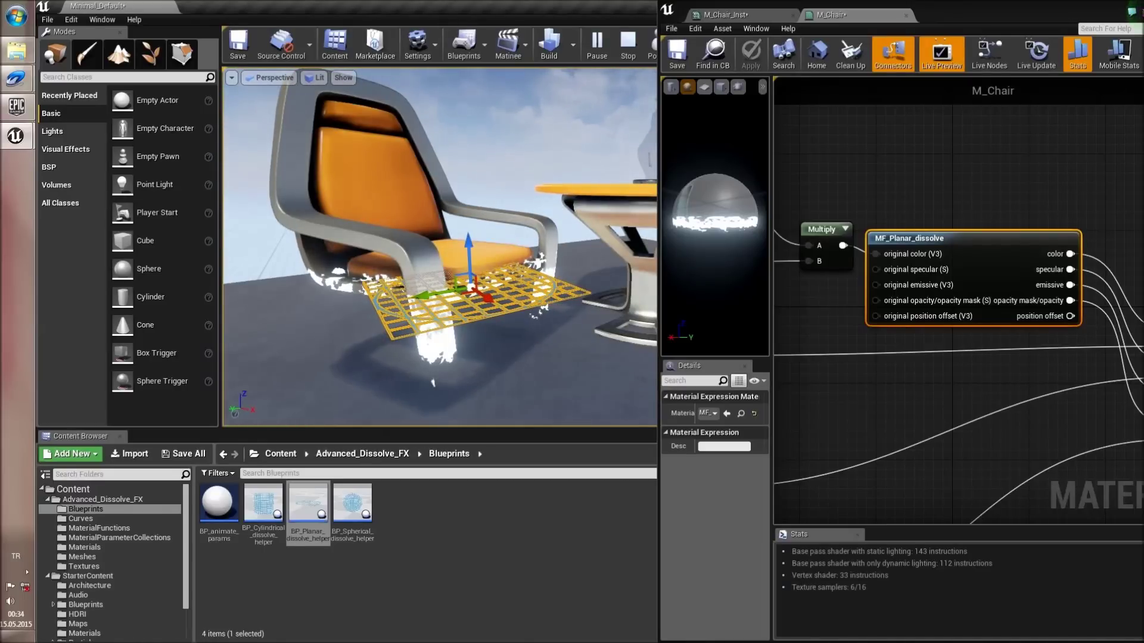
mouse_move(440, 252)
right_down()
mouse_move(455, 220)
mouse_move(441, 252)
right_up()
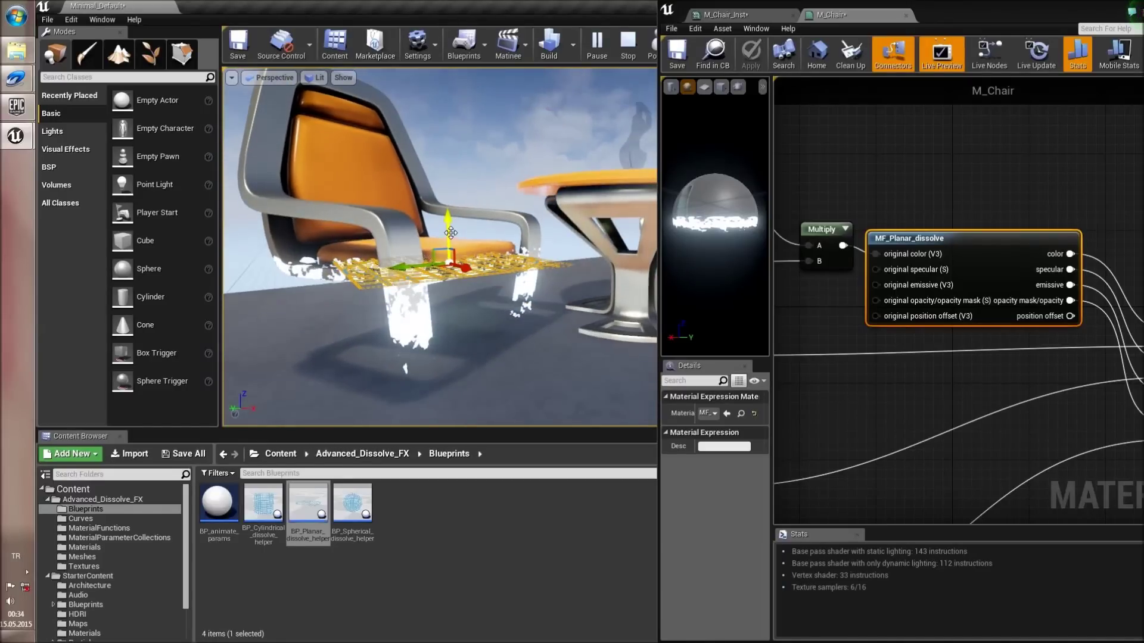
drag(450, 233, 472, 195)
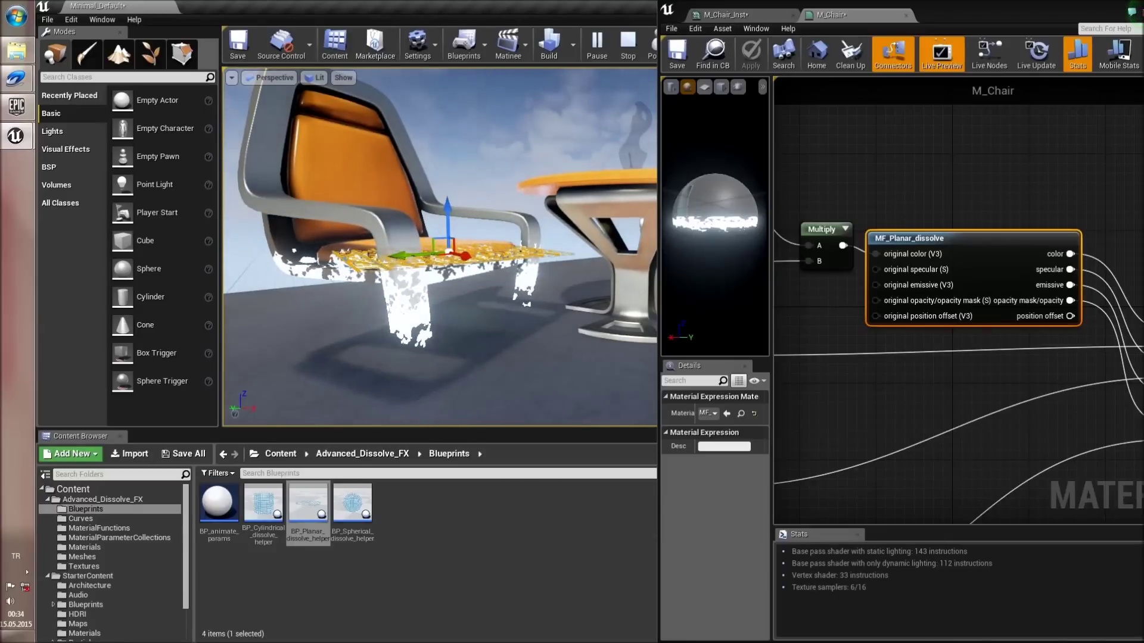
key(e)
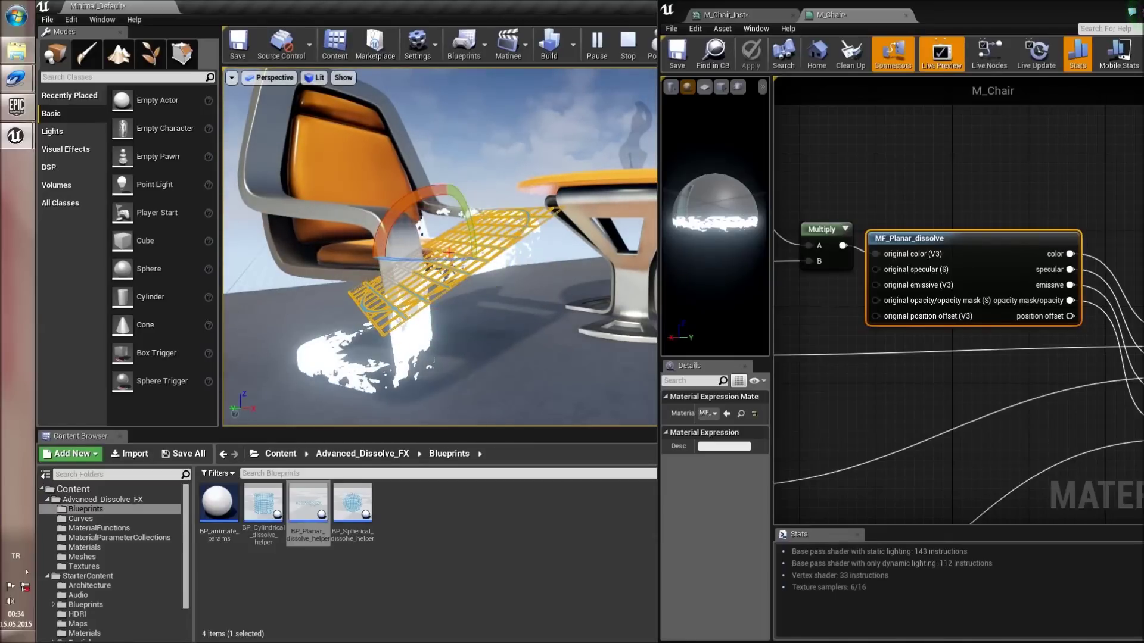
drag(472, 231, 417, 237)
- Override PlaDis_dissolve_distance in M_Chair_Inst and set it to about 29.42
click(745, 14)
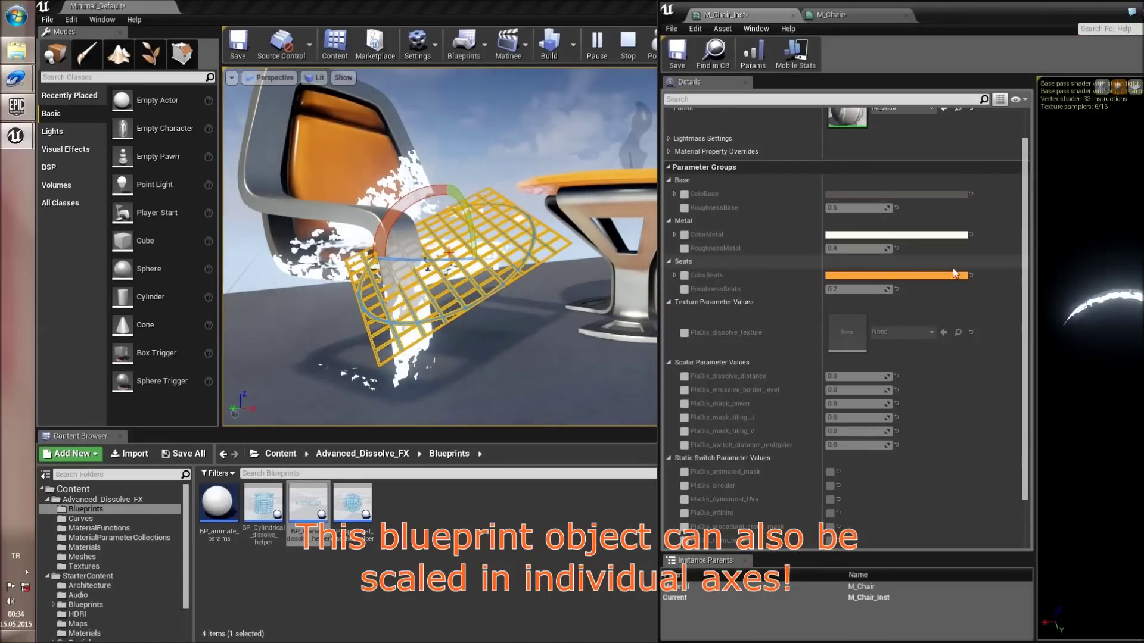
scroll(828, 322, down, 3)
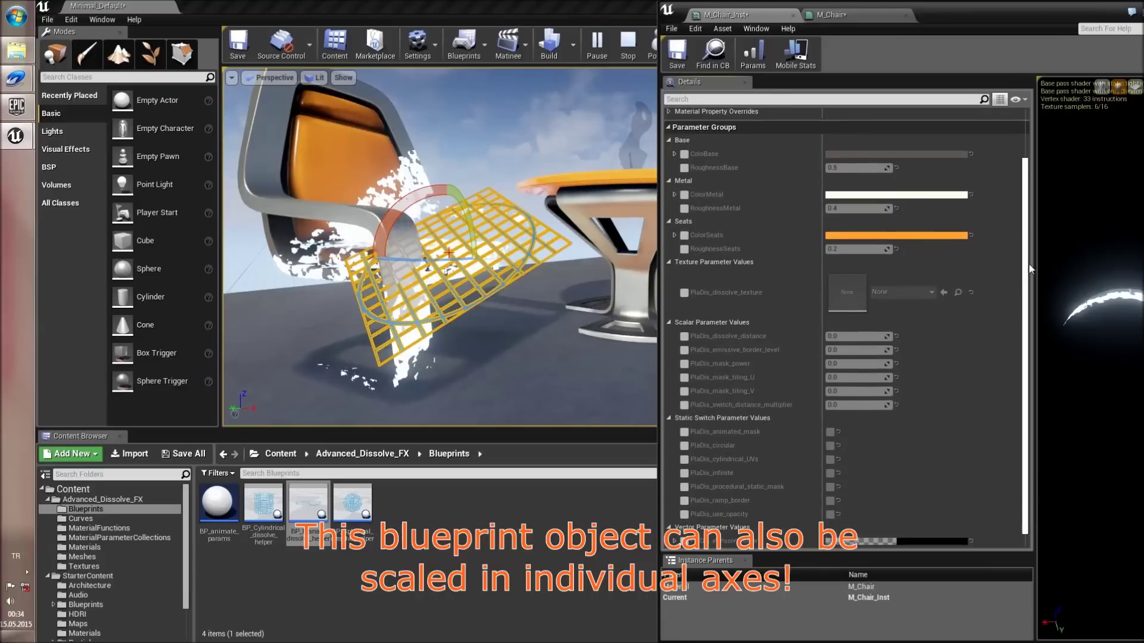
click(684, 335)
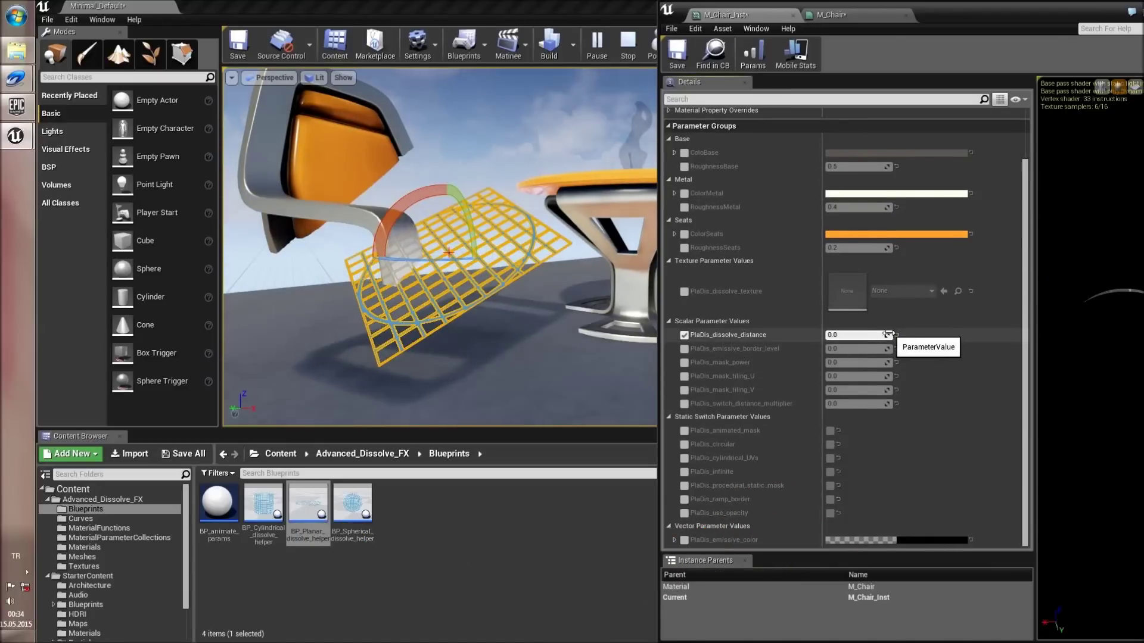
drag(887, 335, 956, 334)
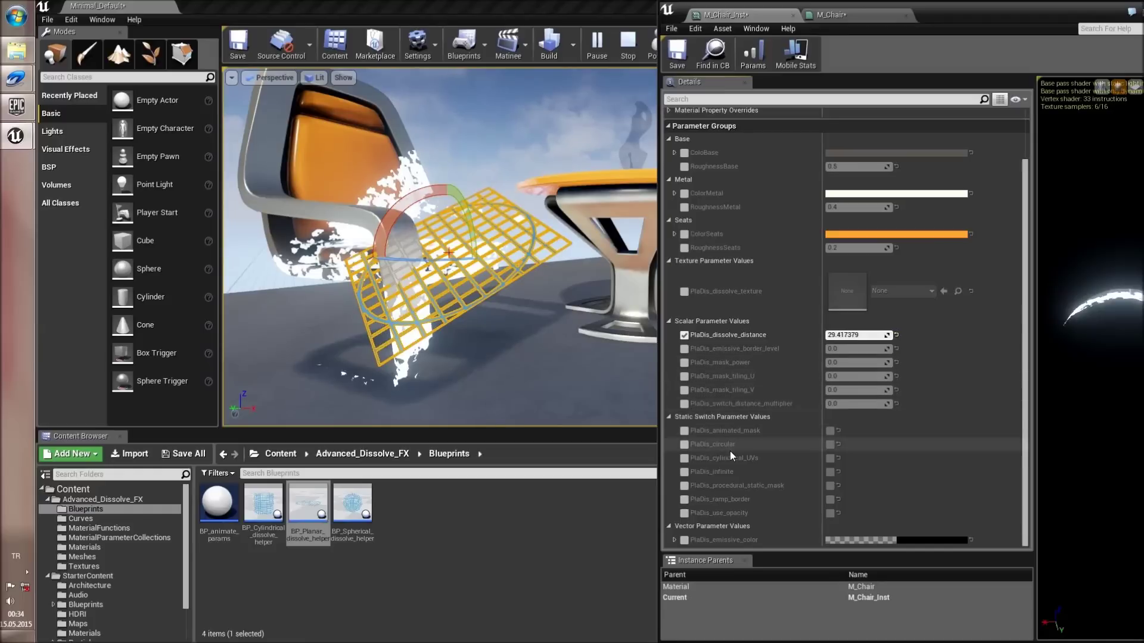
- Override the planar mask tiling, setting PlaDis_mask_tiling_U to about 2.74 and PlaDis_mask_tiling_V to about 1.94
click(683, 376)
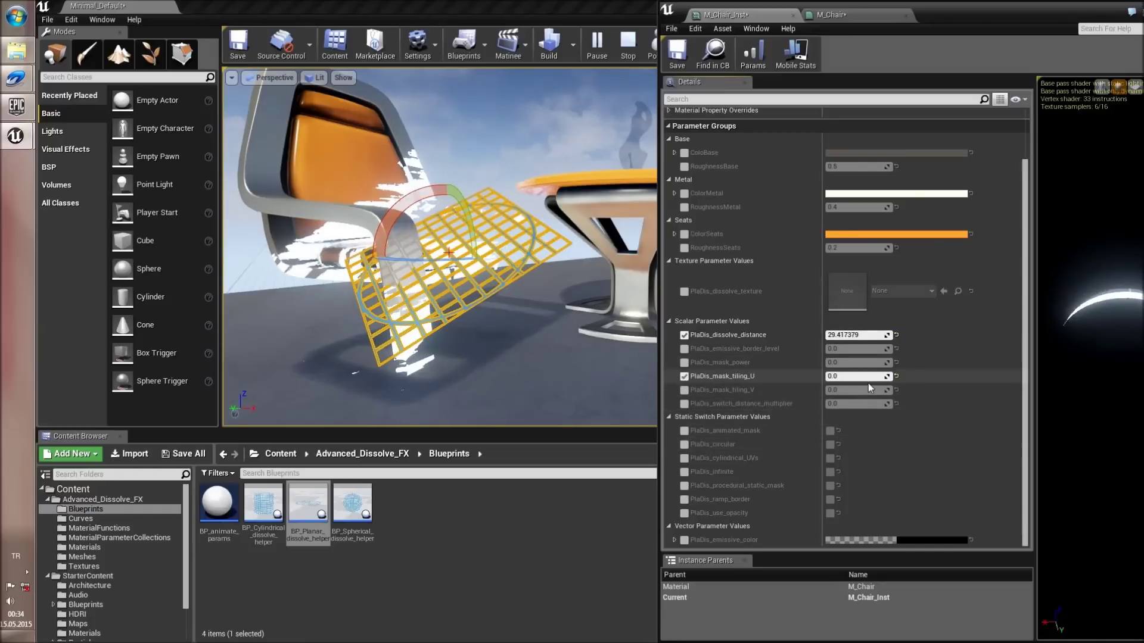
click(684, 390)
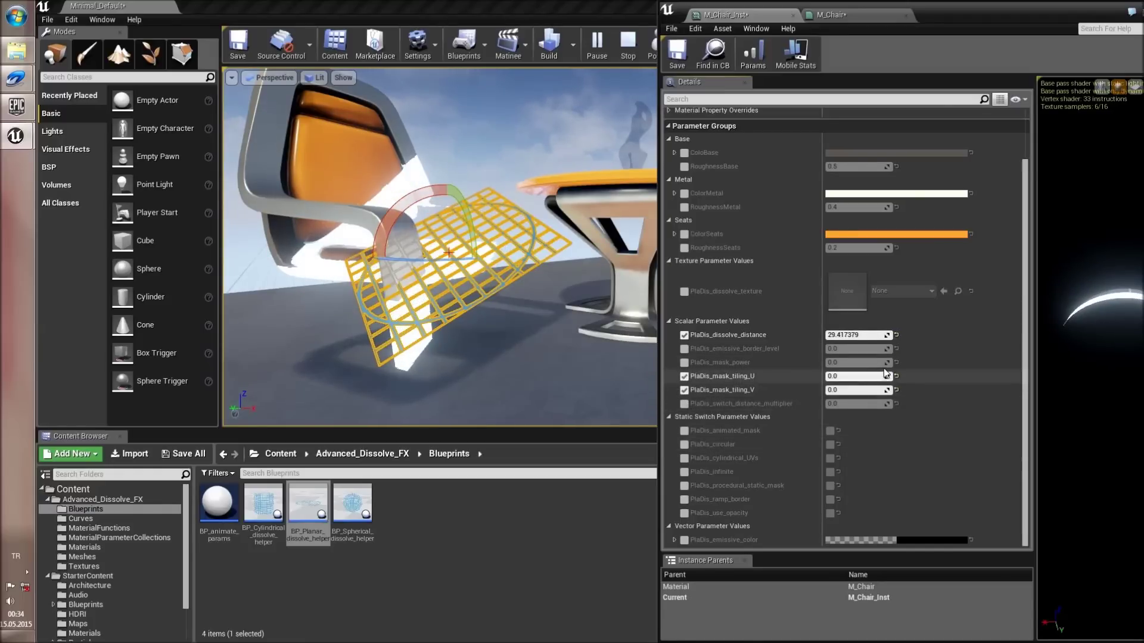
drag(885, 375, 877, 387)
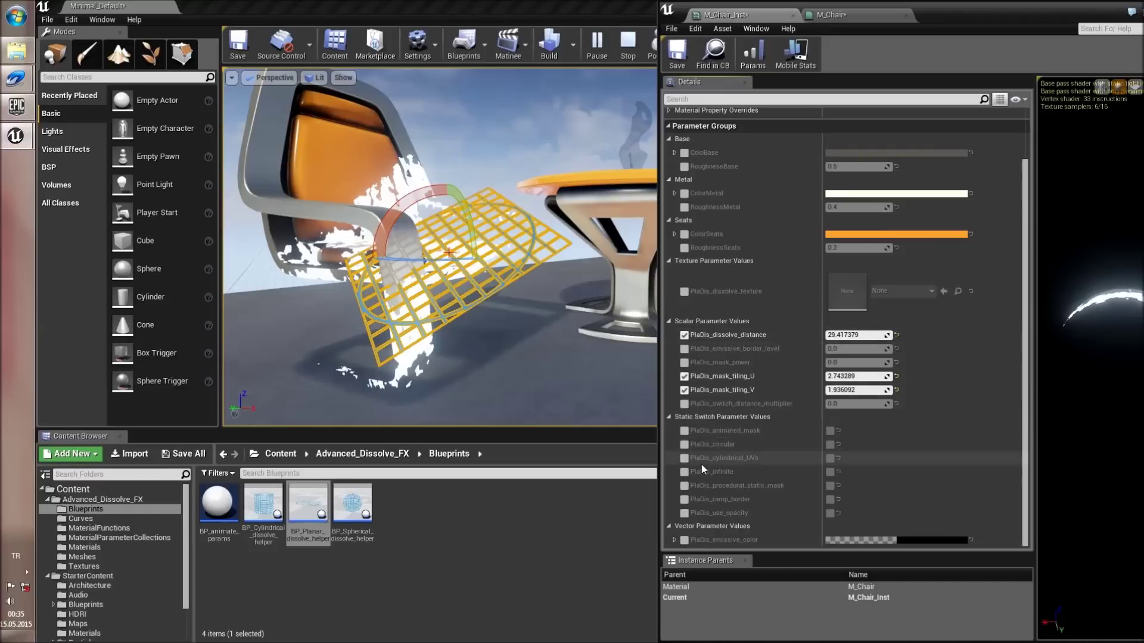
- Override and turn on the PlaDis_cylindrical_UVs and PlaDis_animated_mask static switches in M_Chair_Inst
click(683, 459)
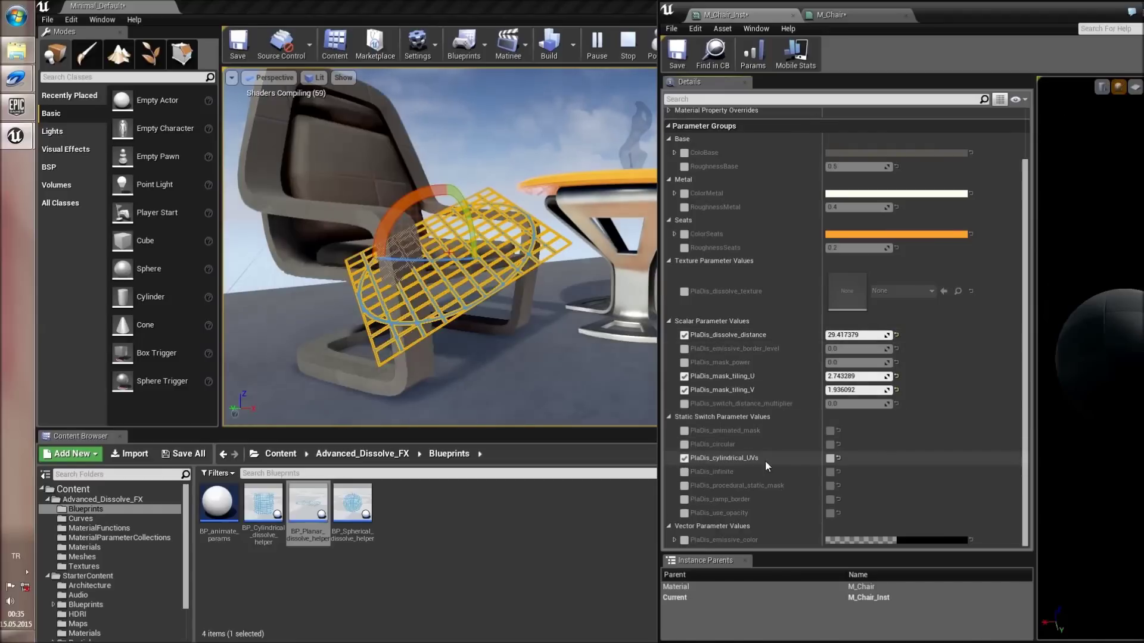
click(830, 459)
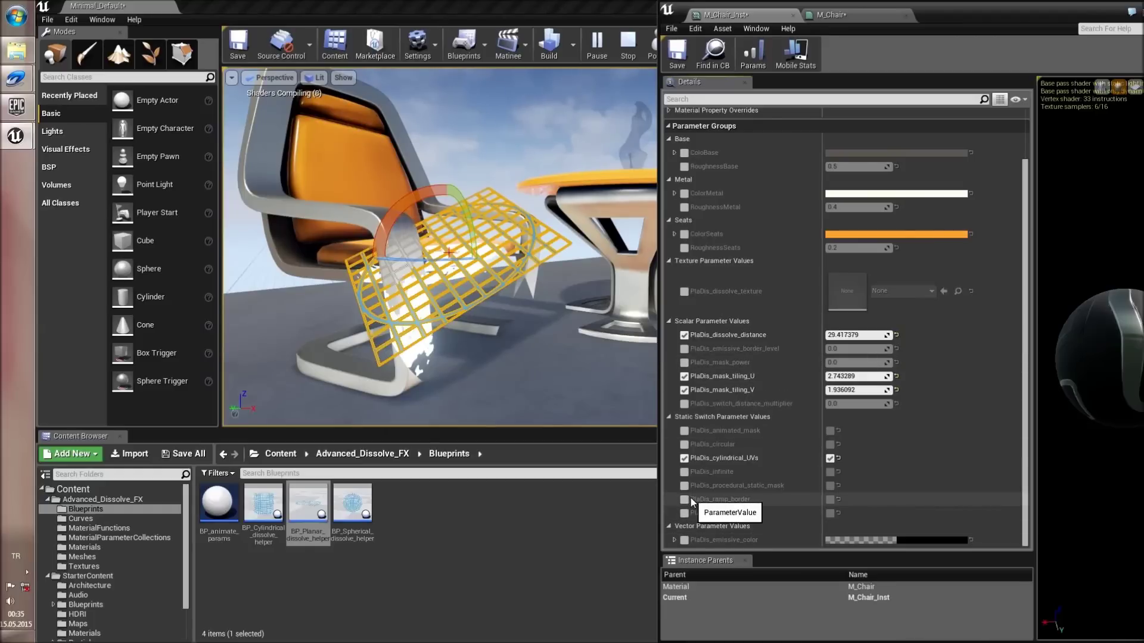
click(684, 430)
click(830, 430)
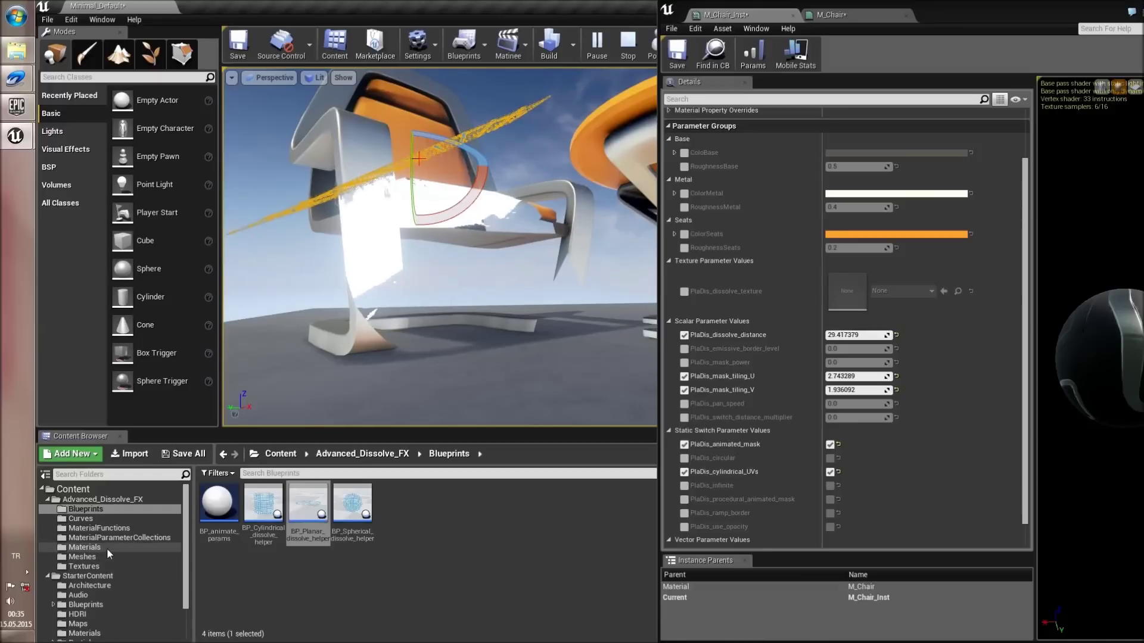
- Override PlaDis_dissolve_texture and assign it the Dissolve_masks_02 texture from the Advanced_Dissolve_FX Textures folder
click(102, 564)
click(396, 505)
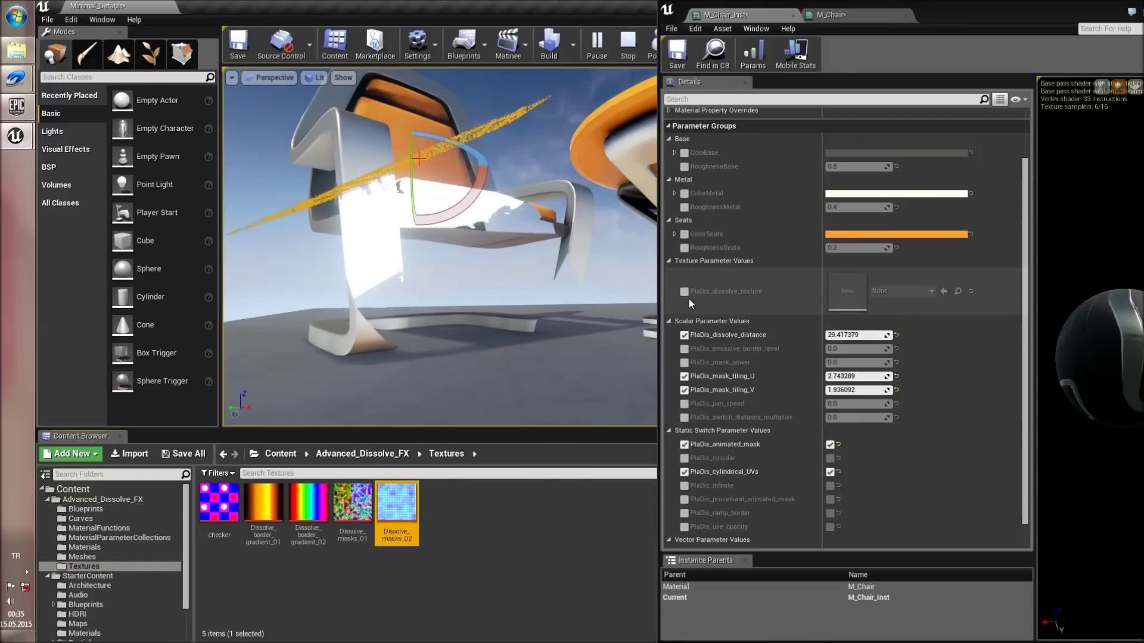
click(684, 291)
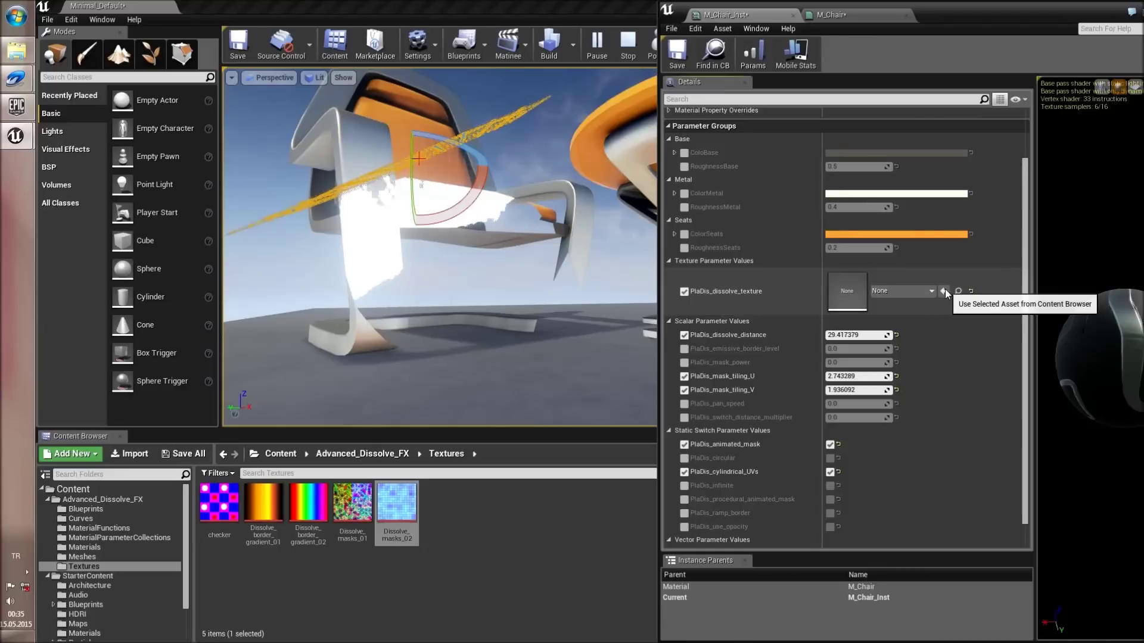
click(946, 290)
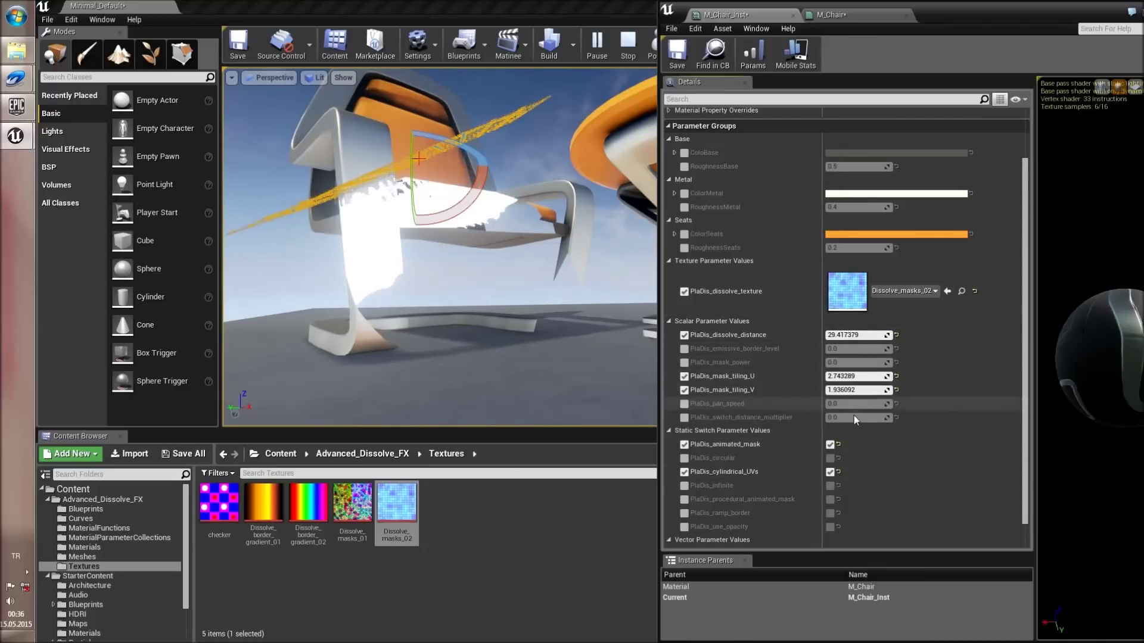
- Override PlaDis_pan_speed in M_Chair_Inst and set it to about 0.062
click(683, 404)
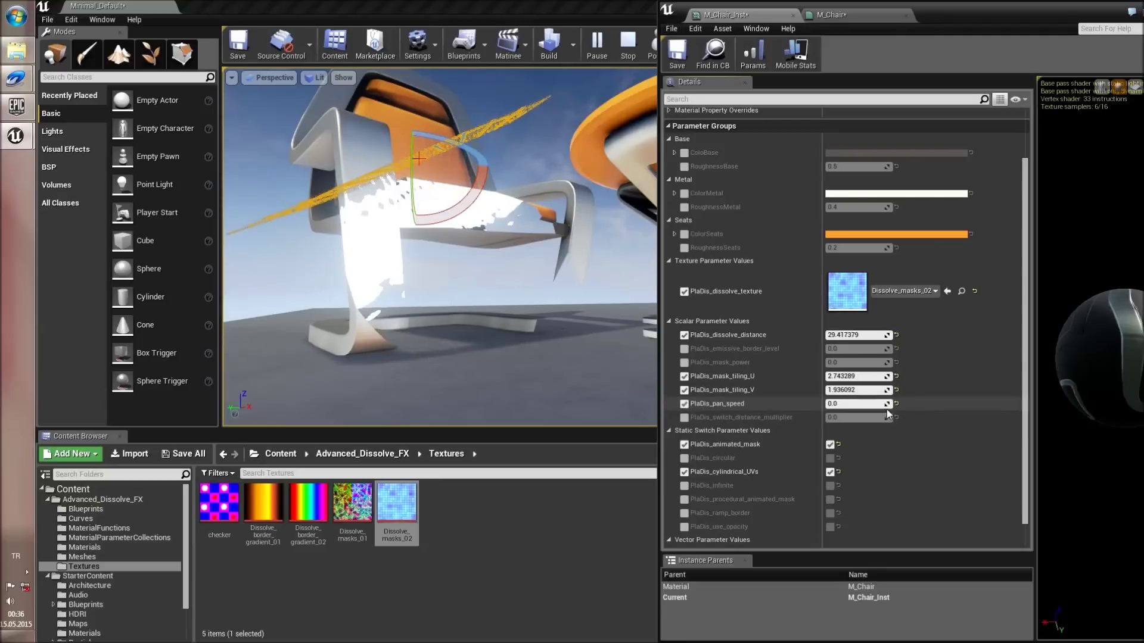
drag(886, 404, 894, 404)
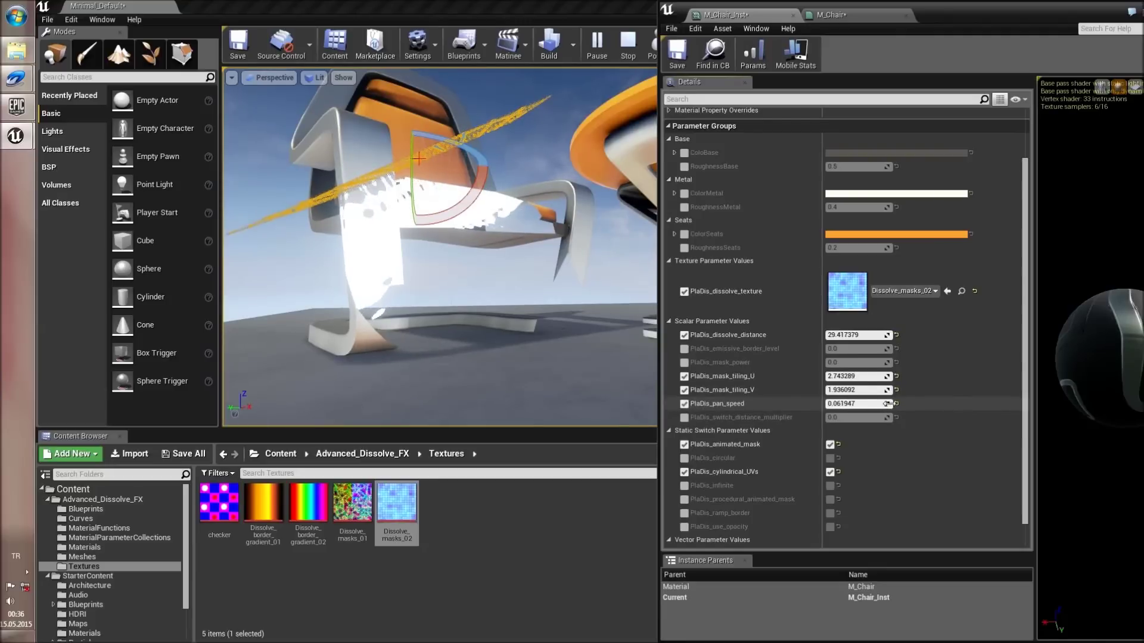
- Rotate the planar dissolve helper to several angles across the chair's armrest, and turn PlaDis_cylindrical_UVs back on in M_Chair_Inst
right_drag(584, 356, 554, 328)
drag(554, 328, 475, 365)
right_drag(520, 302, 563, 292)
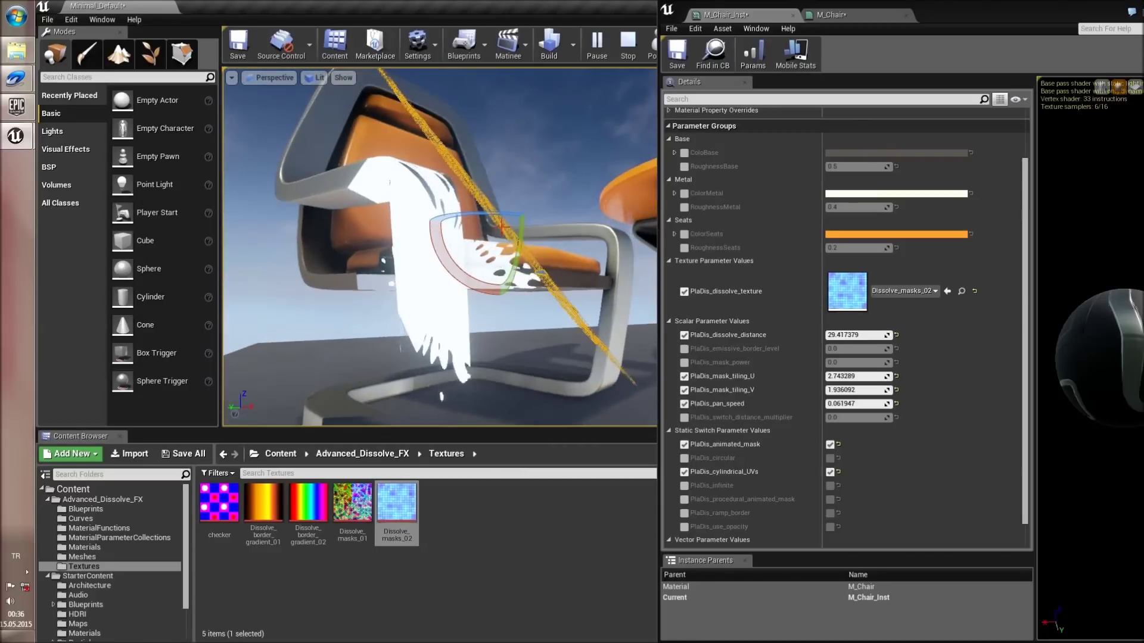
drag(511, 270, 480, 286)
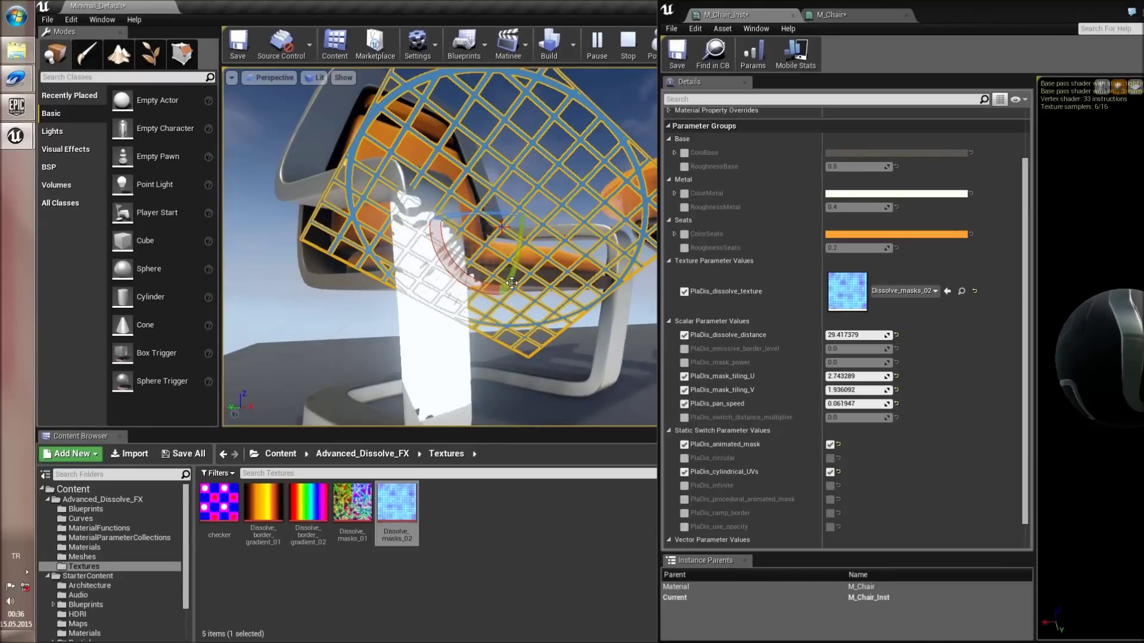
right_drag(512, 283, 504, 280)
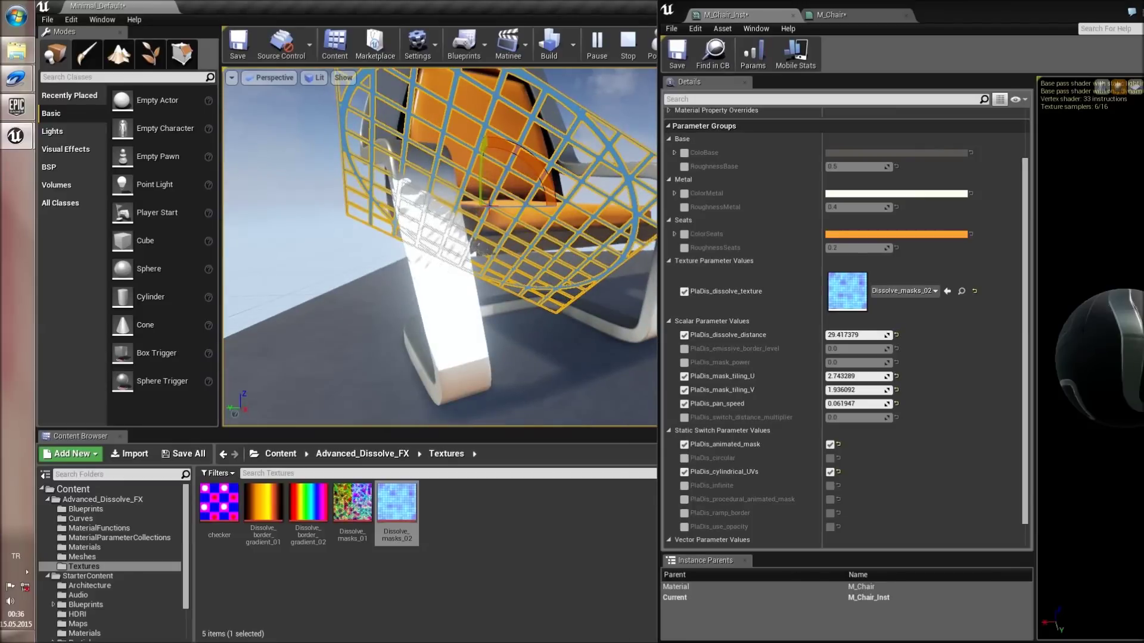
drag(480, 153, 550, 189)
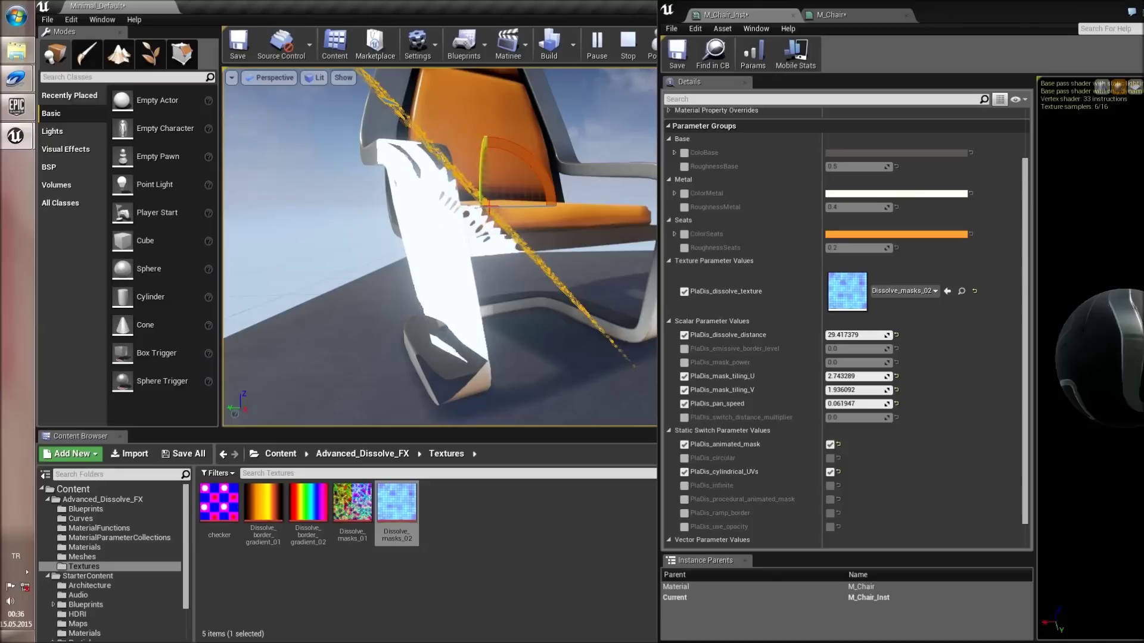
drag(549, 180, 547, 208)
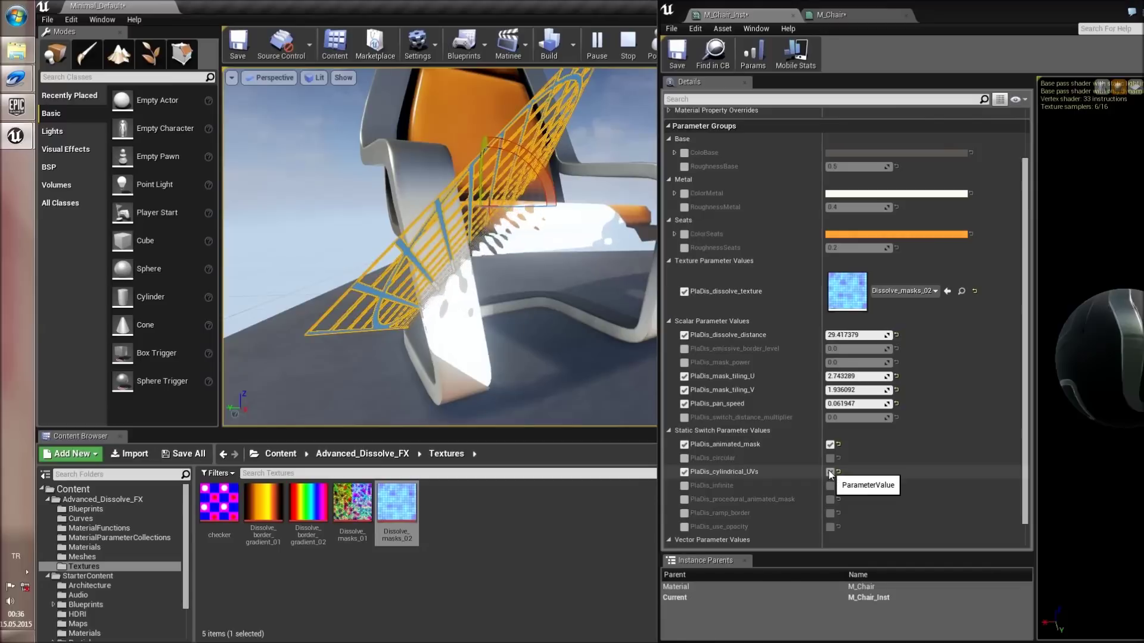
click(830, 472)
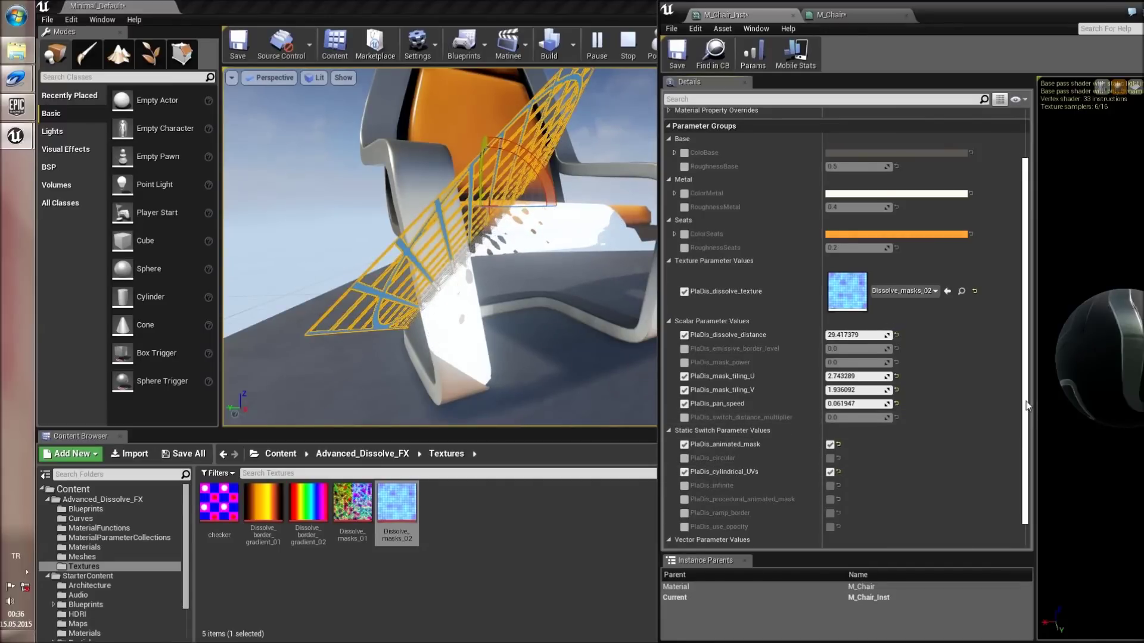
- Rotate the planar dissolve helper so its grid lies over the front corner of the seat and armrest
scroll(1025, 398, down, 1)
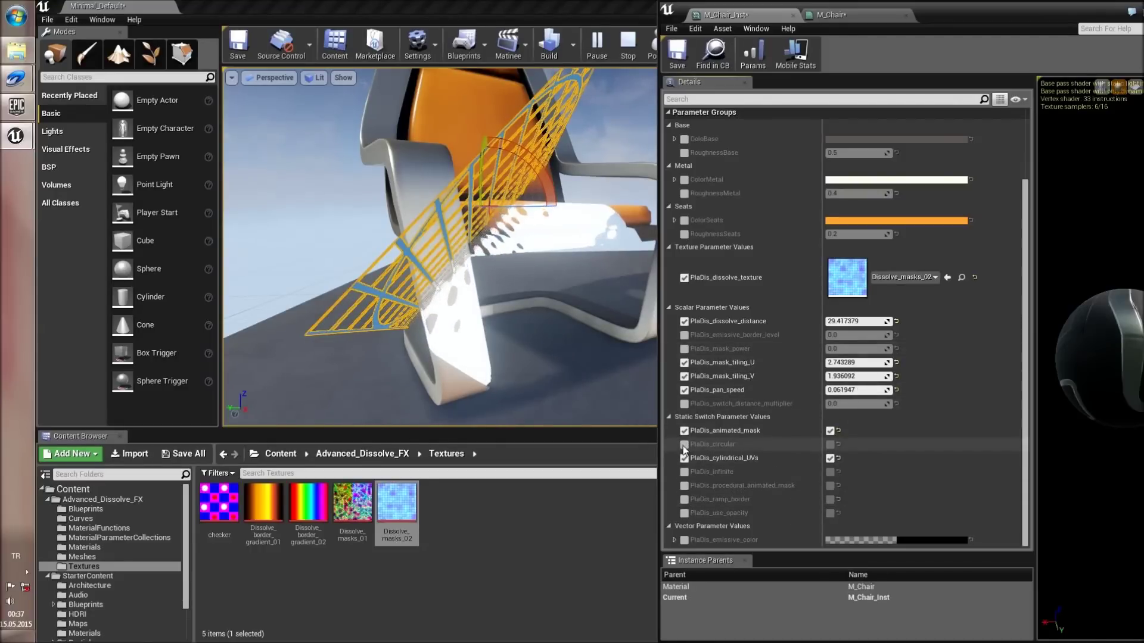
mouse_move(536, 286)
right_down()
mouse_move(583, 286)
mouse_move(489, 256)
mouse_move(572, 286)
mouse_move(507, 262)
mouse_move(542, 268)
right_up()
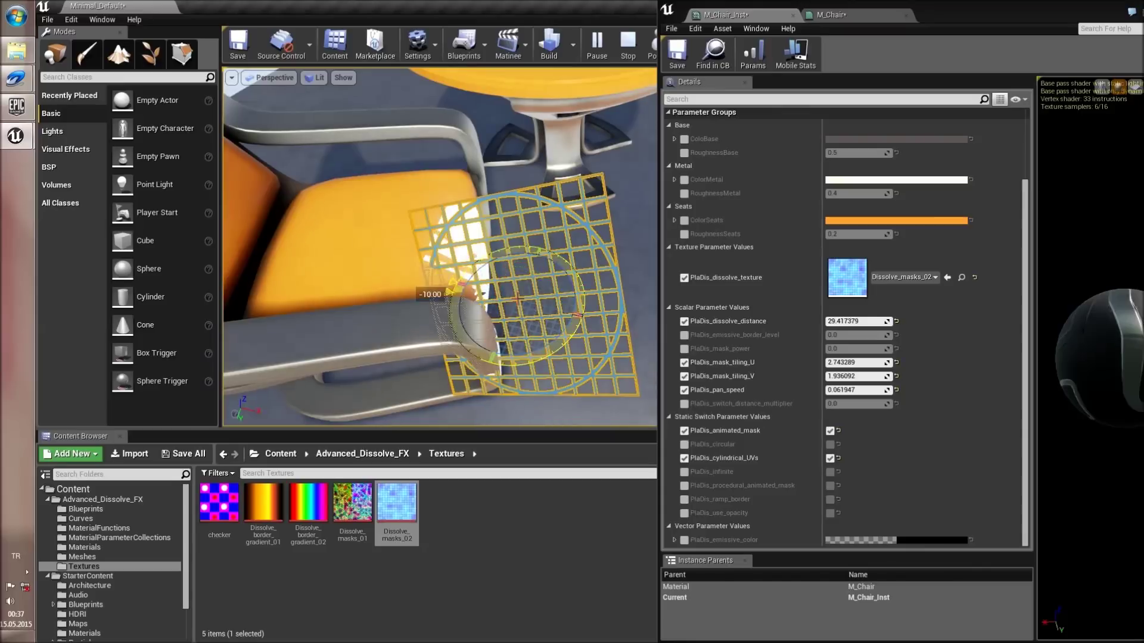
drag(452, 290, 446, 316)
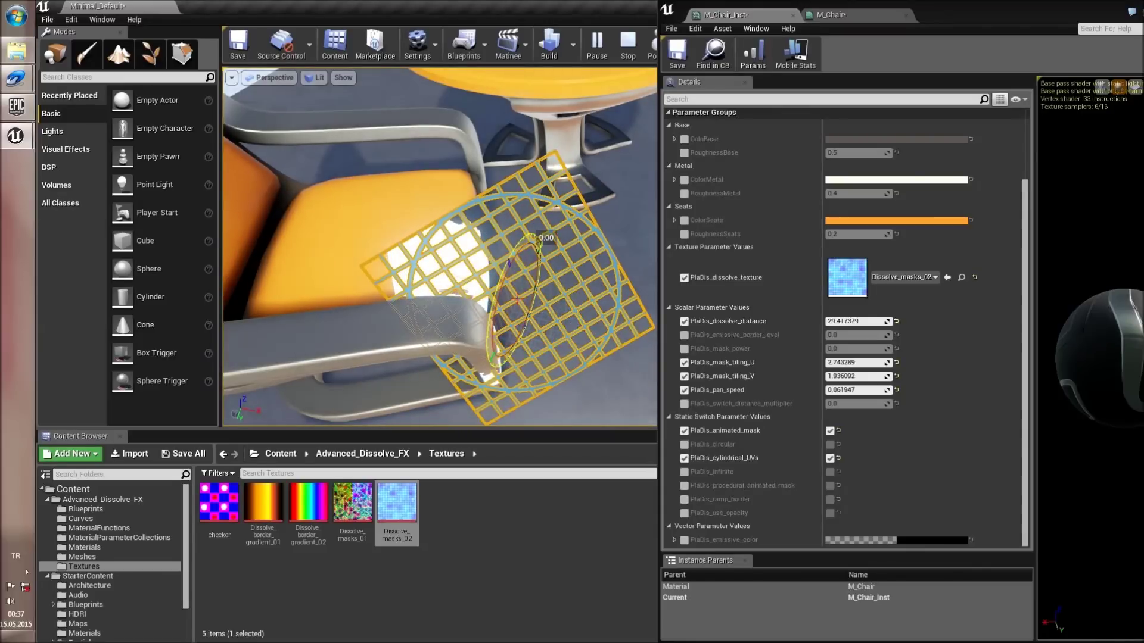
drag(539, 241, 544, 257)
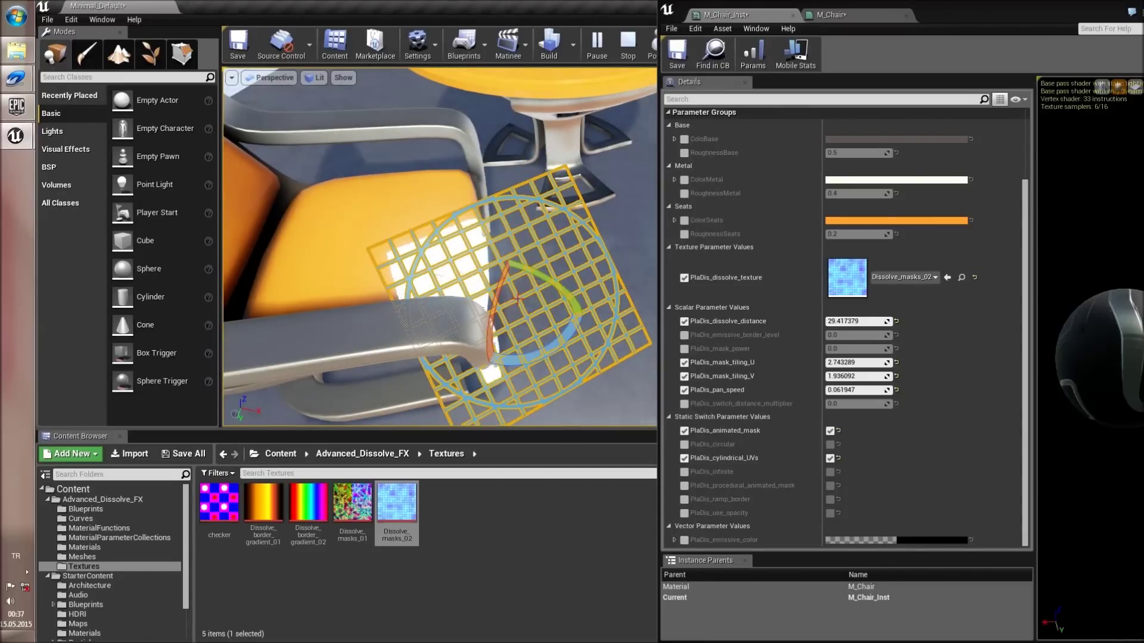
mouse_move(517, 299)
right_down()
mouse_move(504, 250)
mouse_move(516, 304)
mouse_move(535, 289)
right_up()
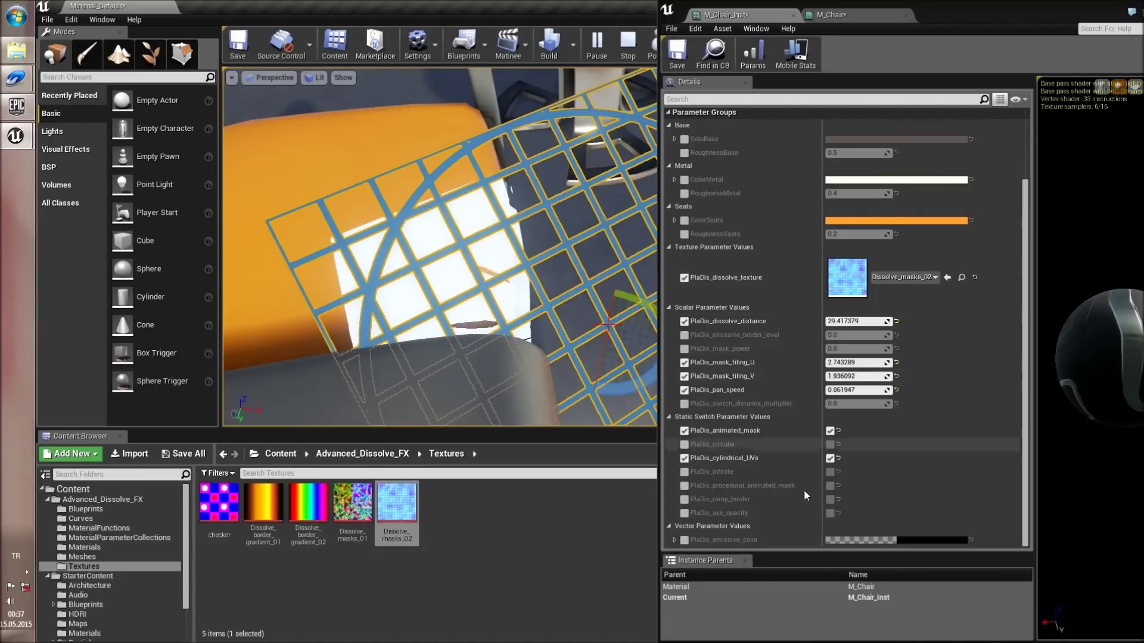
- Override and turn on the PlaDis_circular static switch, toggling it off and on again to compare the dissolve shape on the seat
click(684, 445)
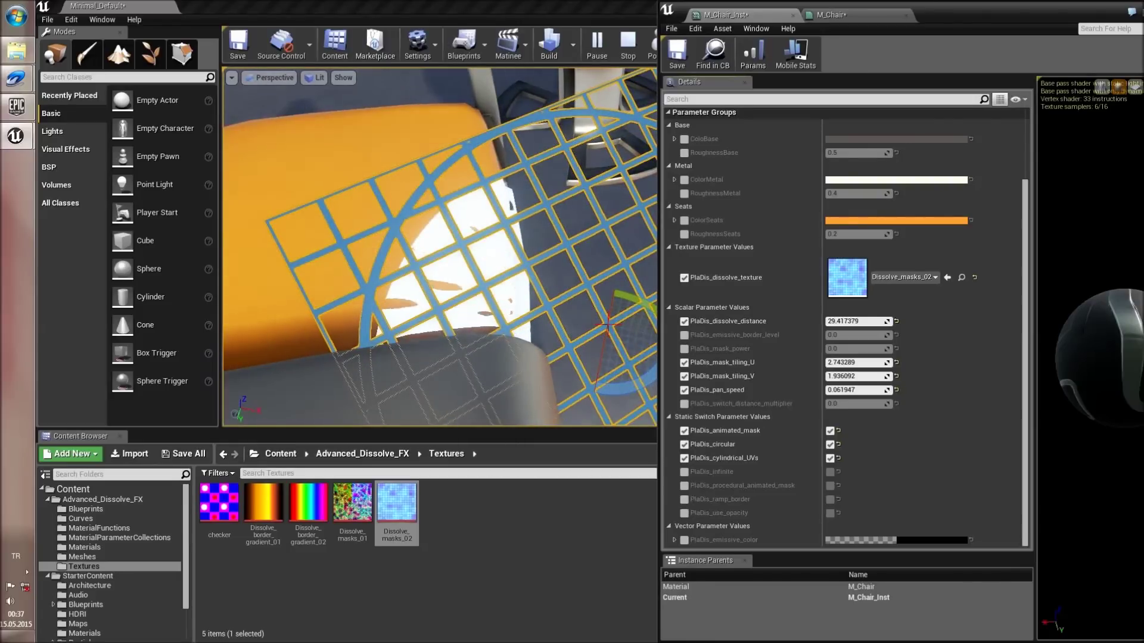
click(830, 445)
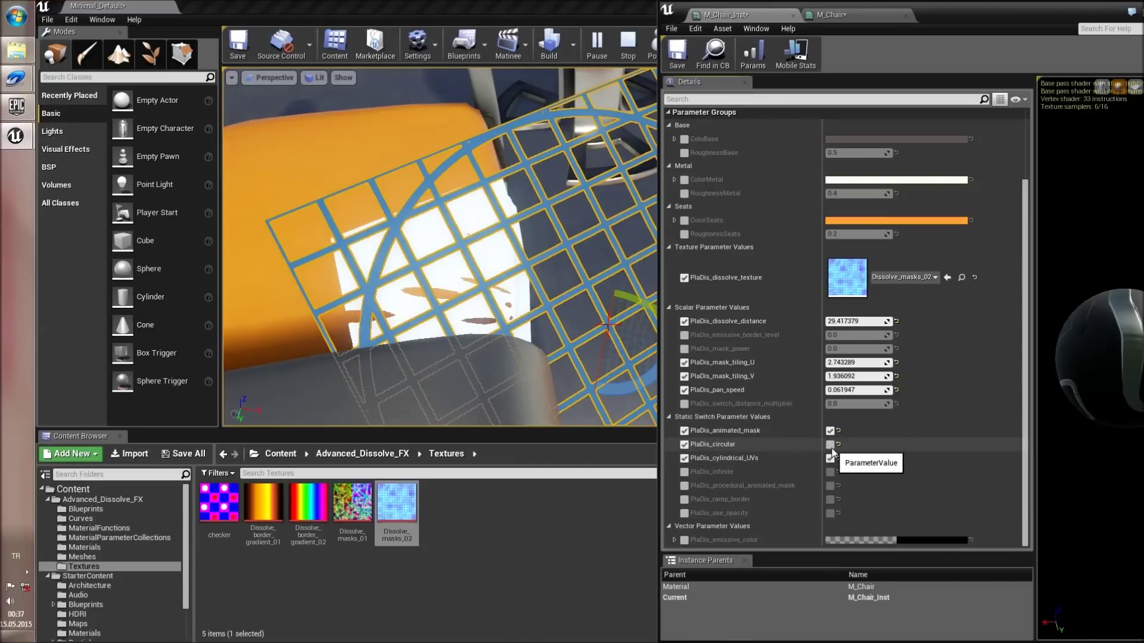
click(830, 445)
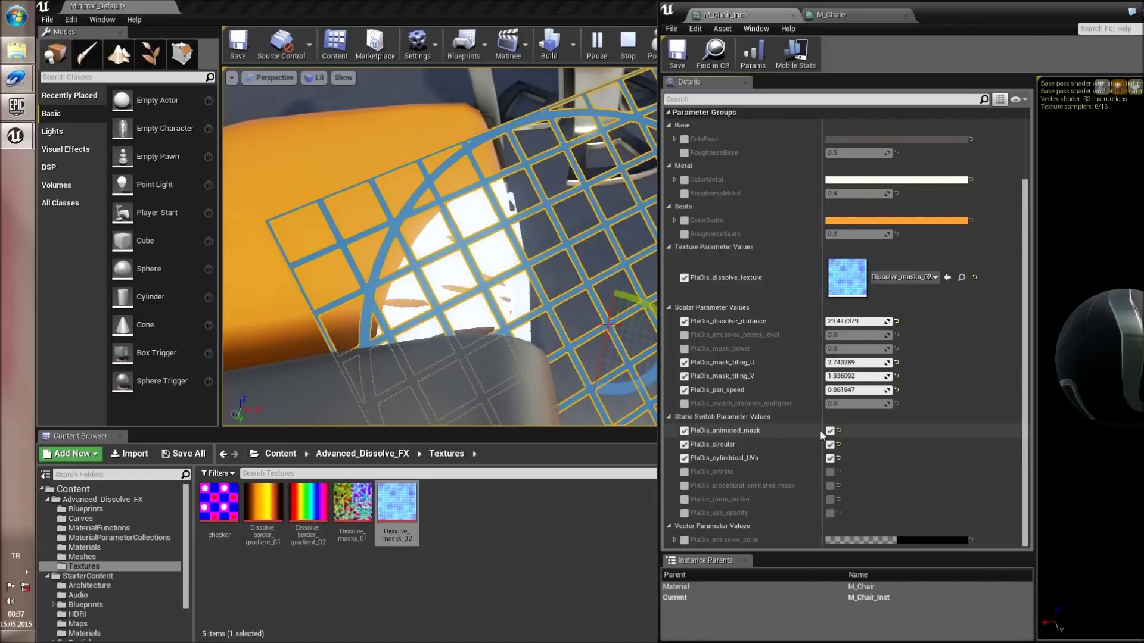
mouse_move(494, 325)
right_down()
mouse_move(471, 307)
mouse_move(498, 325)
right_up()
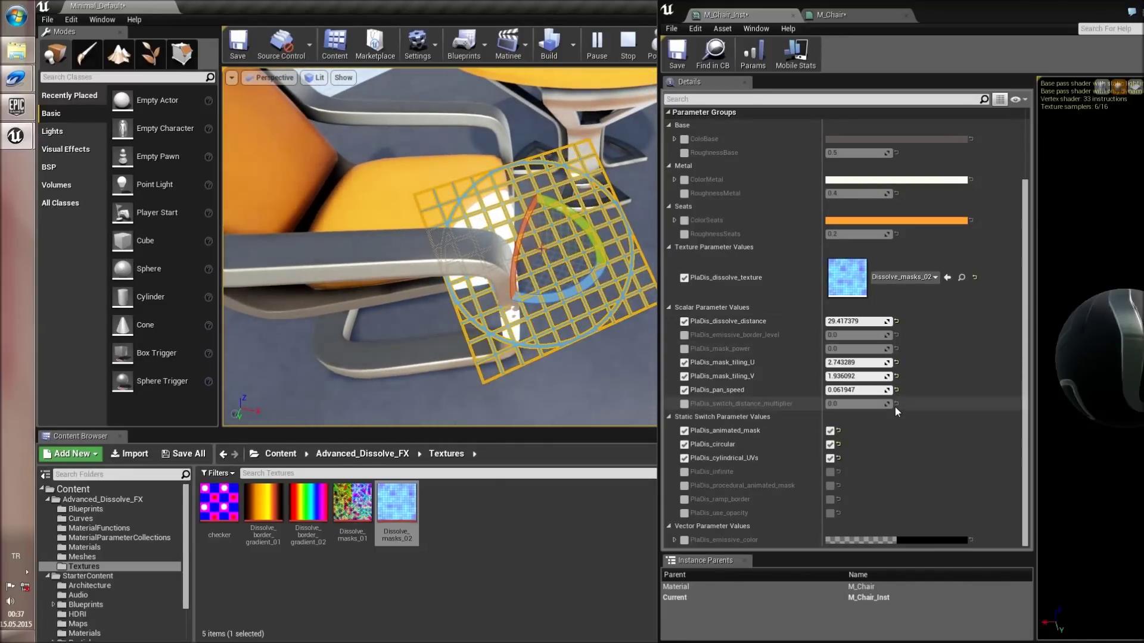
- Override and turn on the PlaDis_infinite static switch in M_Chair_Inst
click(684, 471)
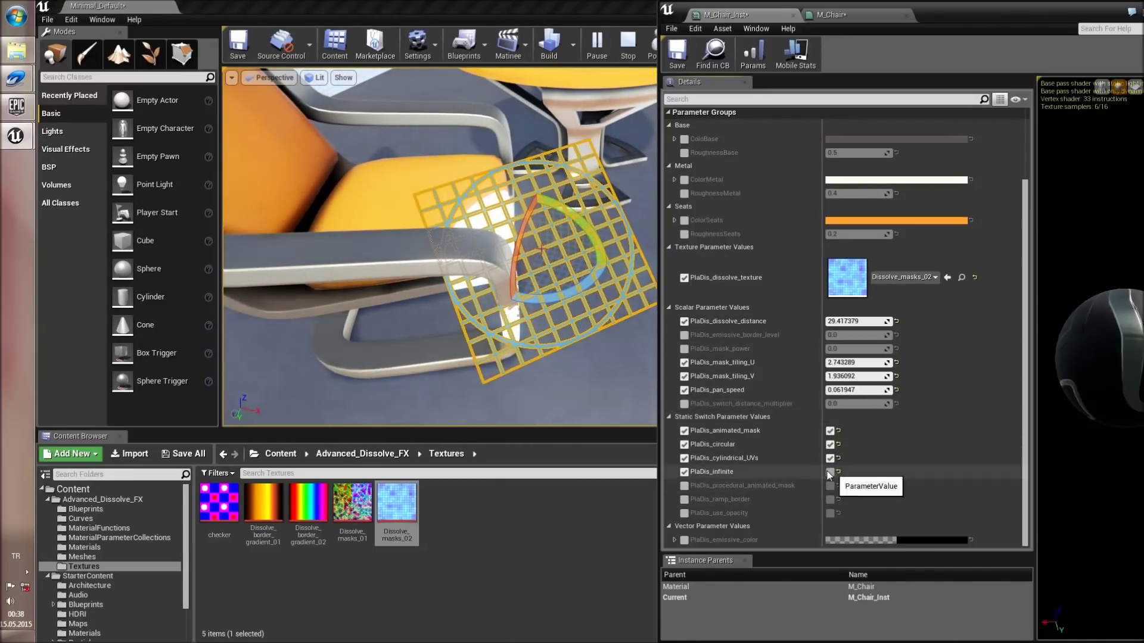
click(829, 471)
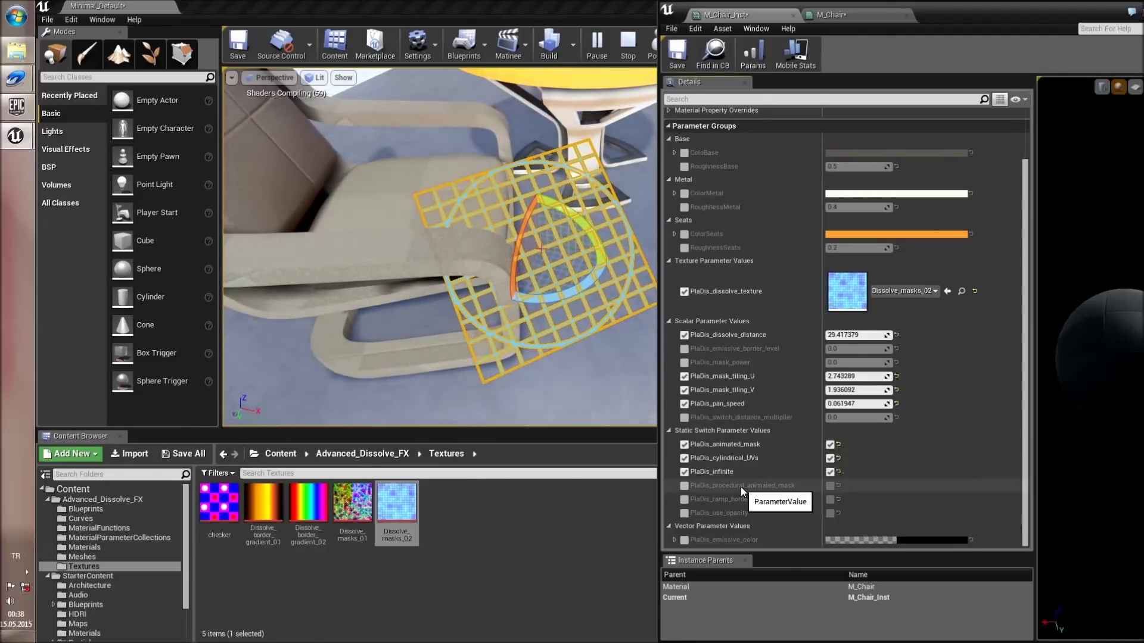
right_drag(554, 333, 461, 360)
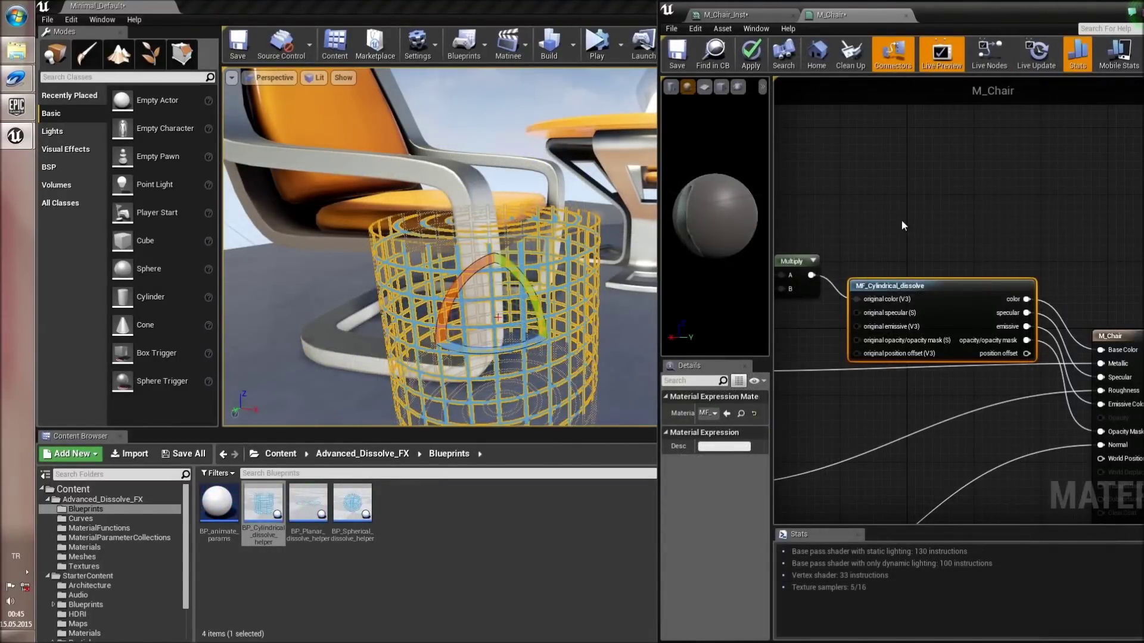
- Apply the M_Chair material with the MF_Cylindrical_dissolve function connected to its outputs
right_drag(901, 221, 937, 178)
right_drag(1028, 197, 996, 178)
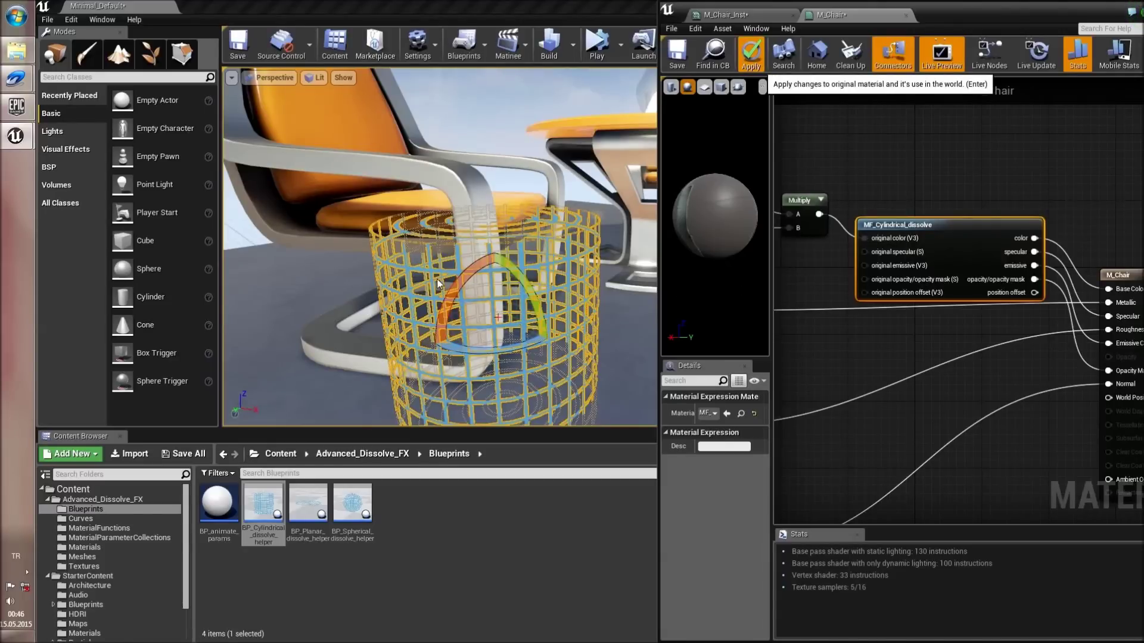
key(Return)
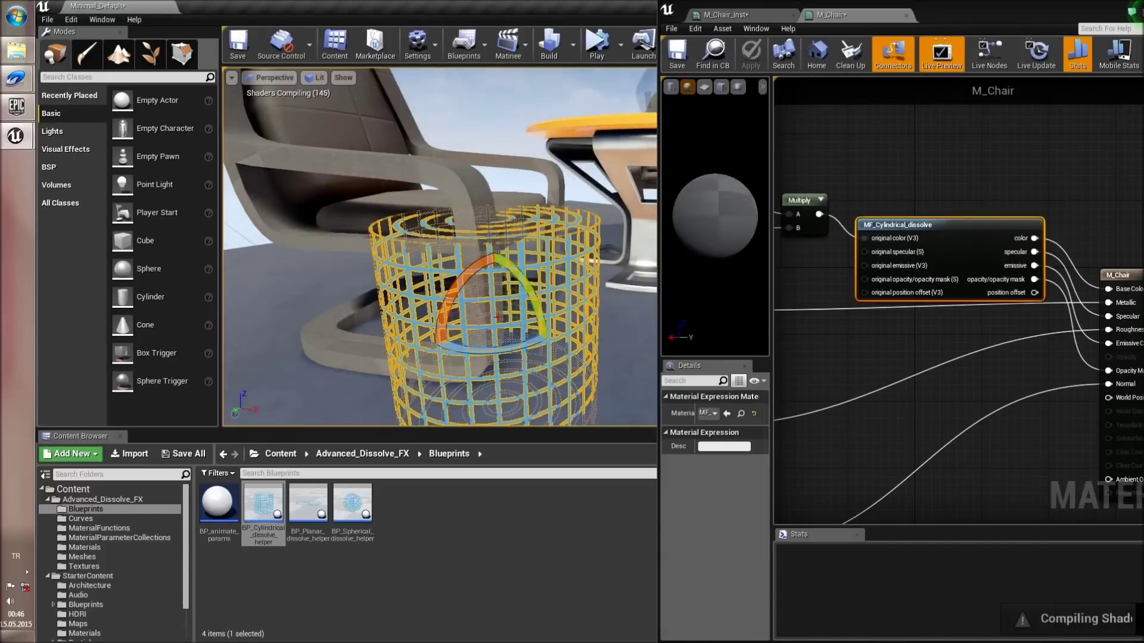
- Move the cylindrical dissolve helper around the chair's front leg and start the level simulation
mouse_move(441, 251)
right_down()
mouse_move(381, 295)
mouse_move(453, 259)
mouse_move(420, 269)
mouse_move(437, 257)
right_up()
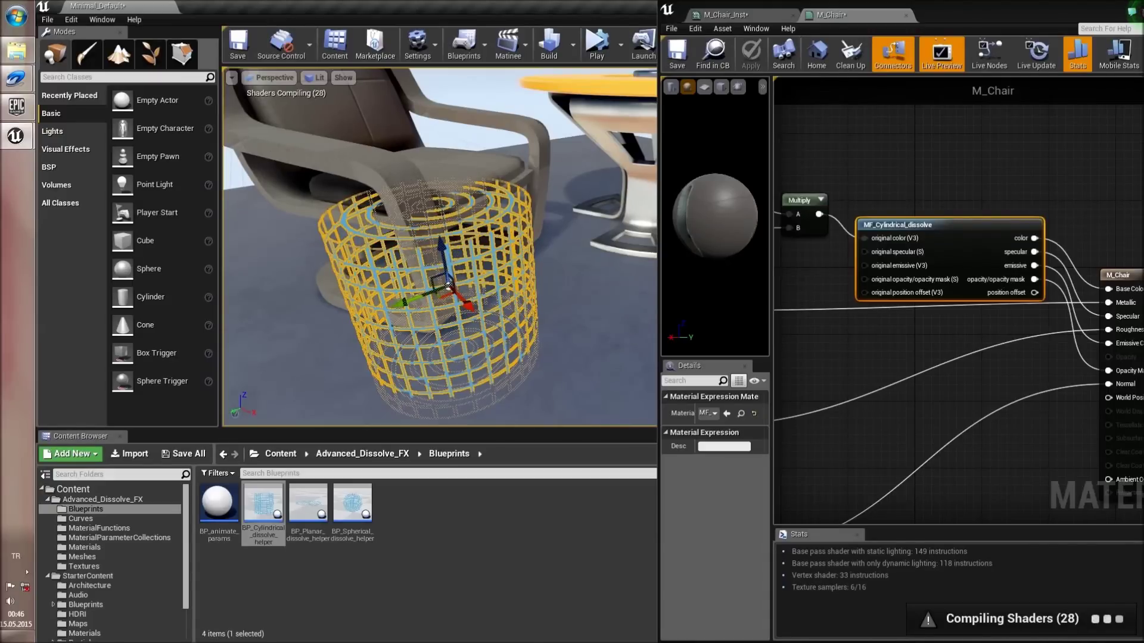
right_drag(442, 203, 469, 216)
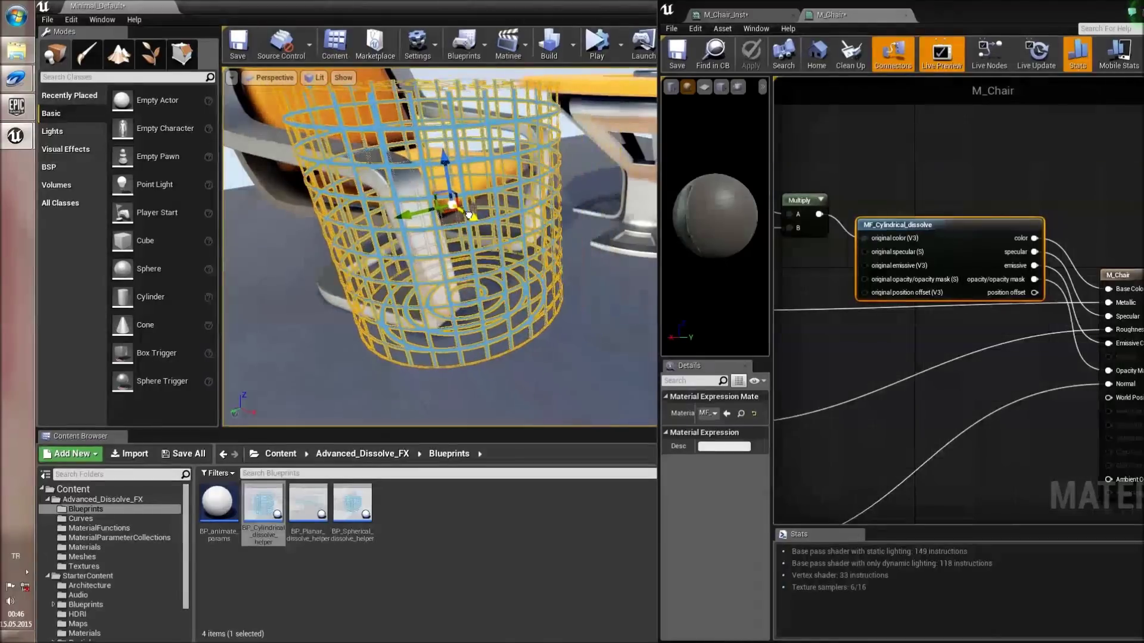
click(597, 43)
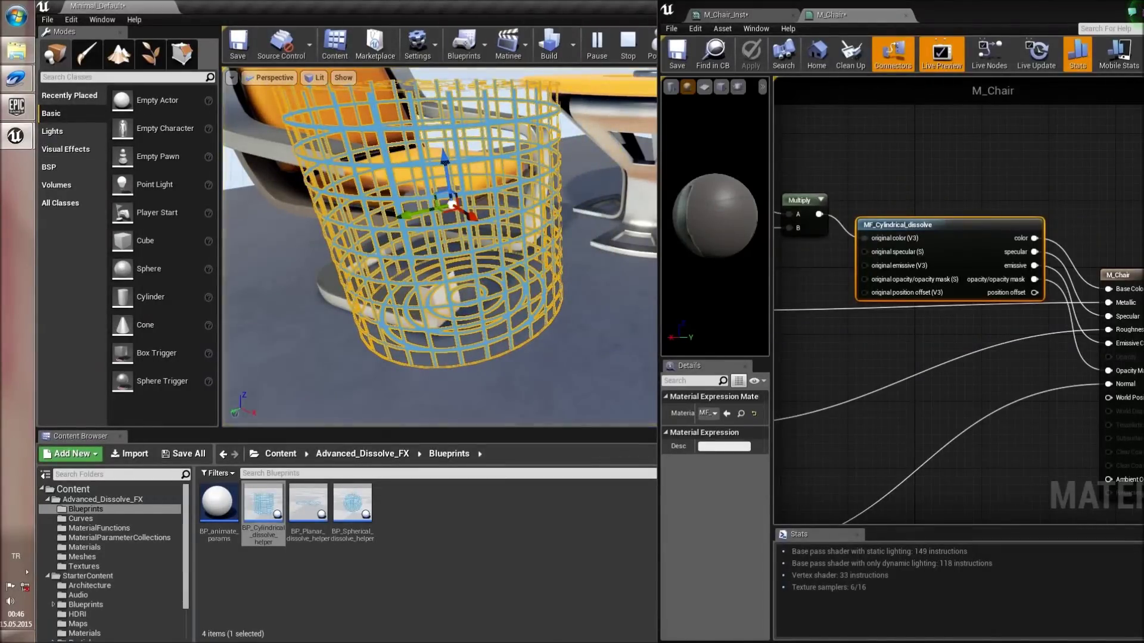
- Move the cylindrical dissolve helper along the chair's armrest and seat, inspecting the dissolved area from inside and outside the cylinder
key(w)
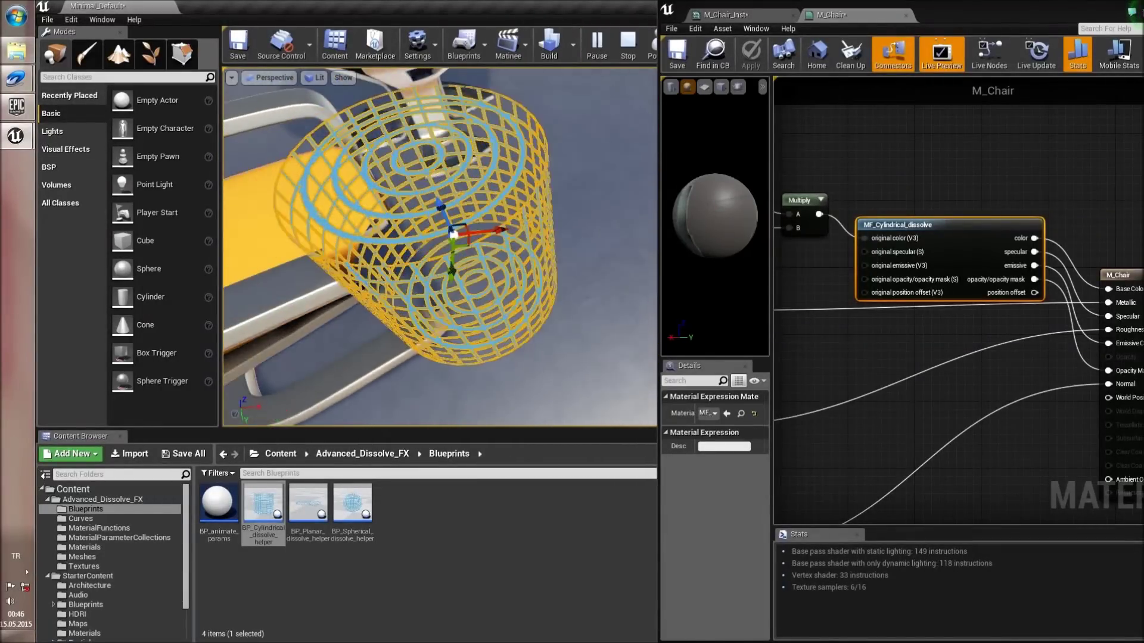
key(w)
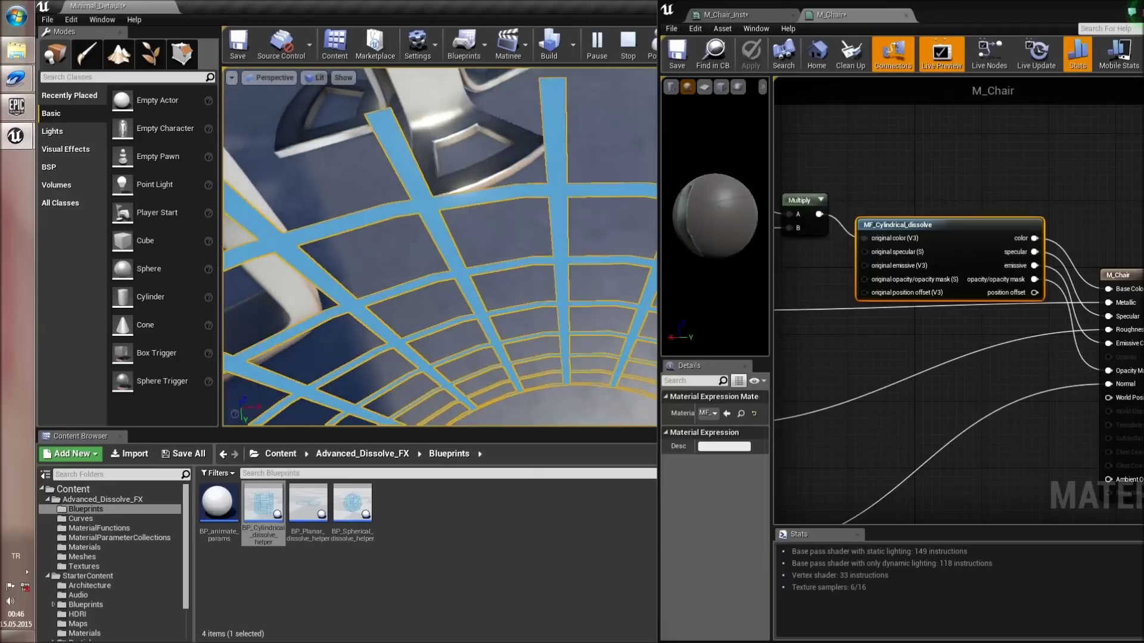
key(w)
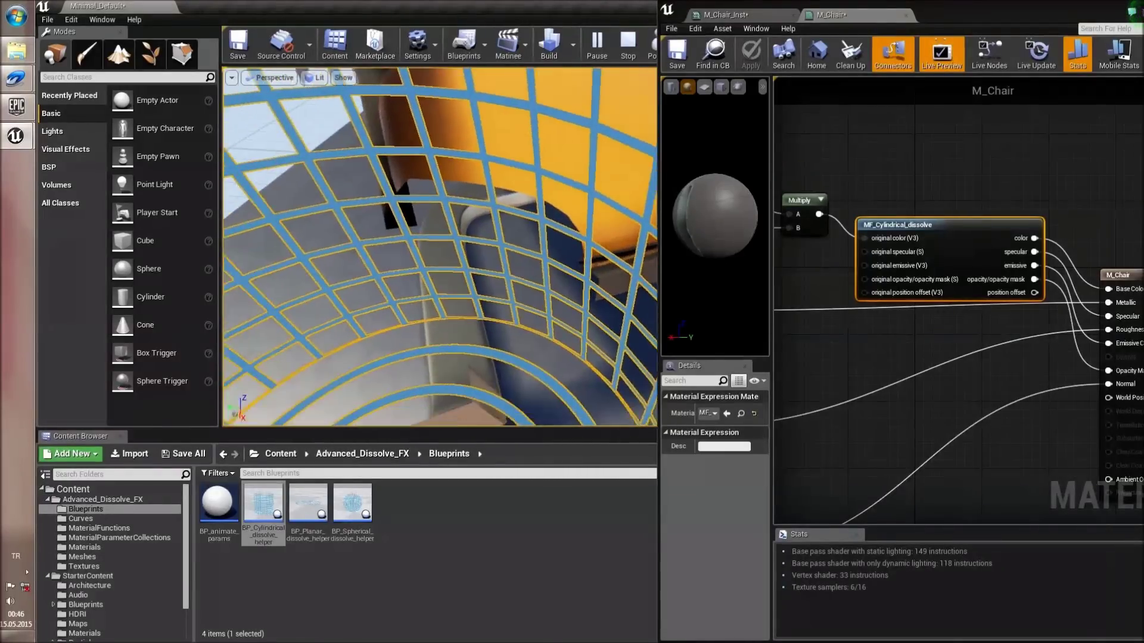
key(w)
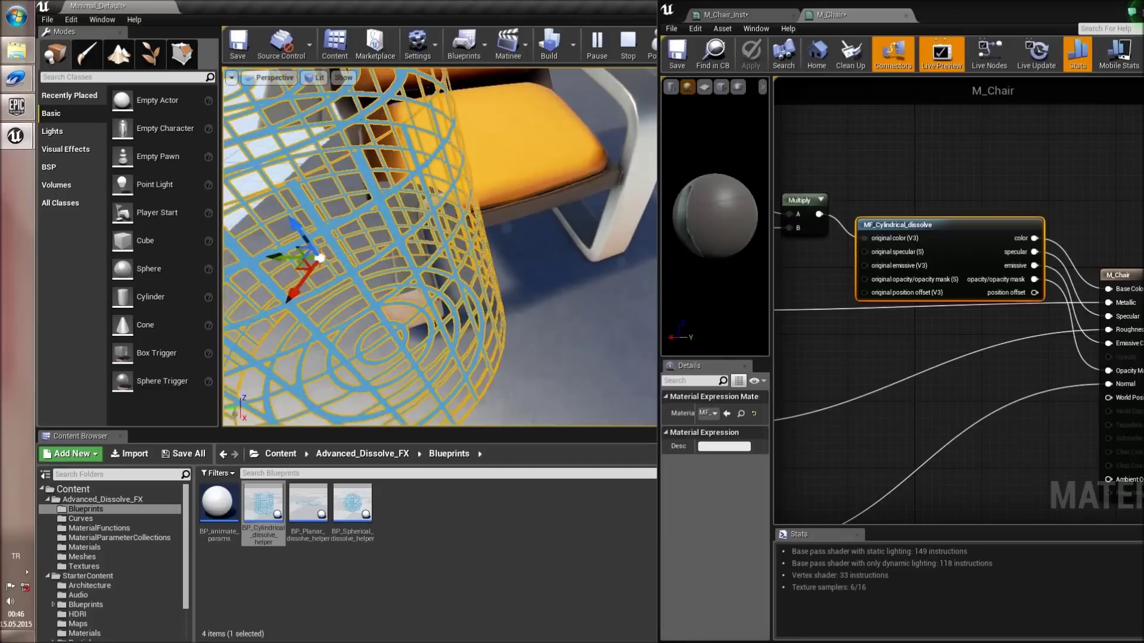
key(w)
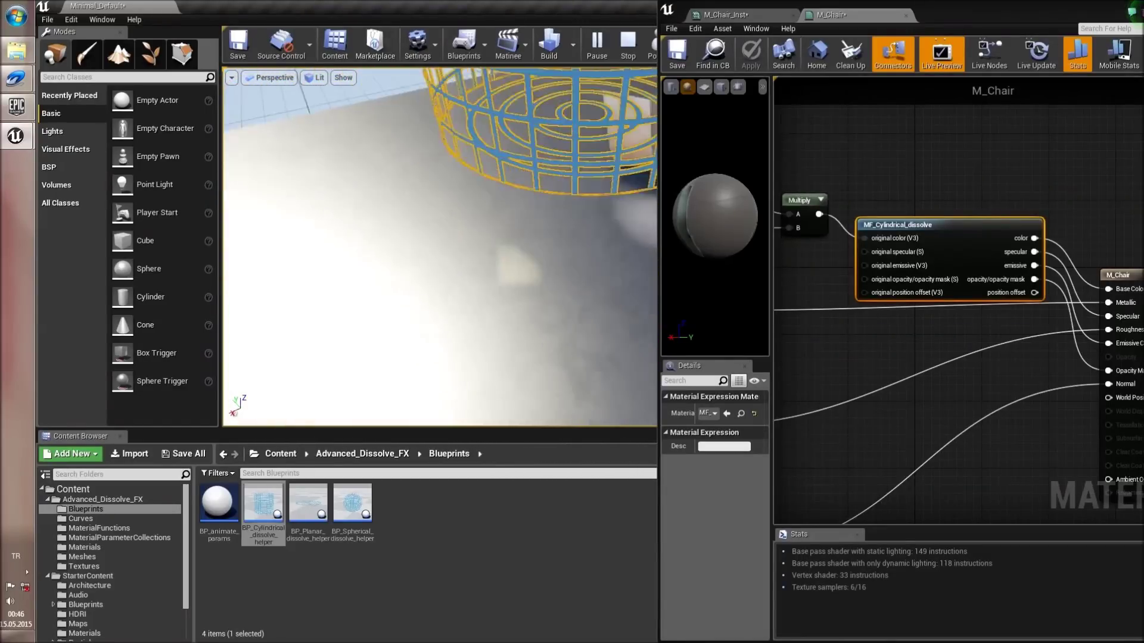
key(s)
key(w)
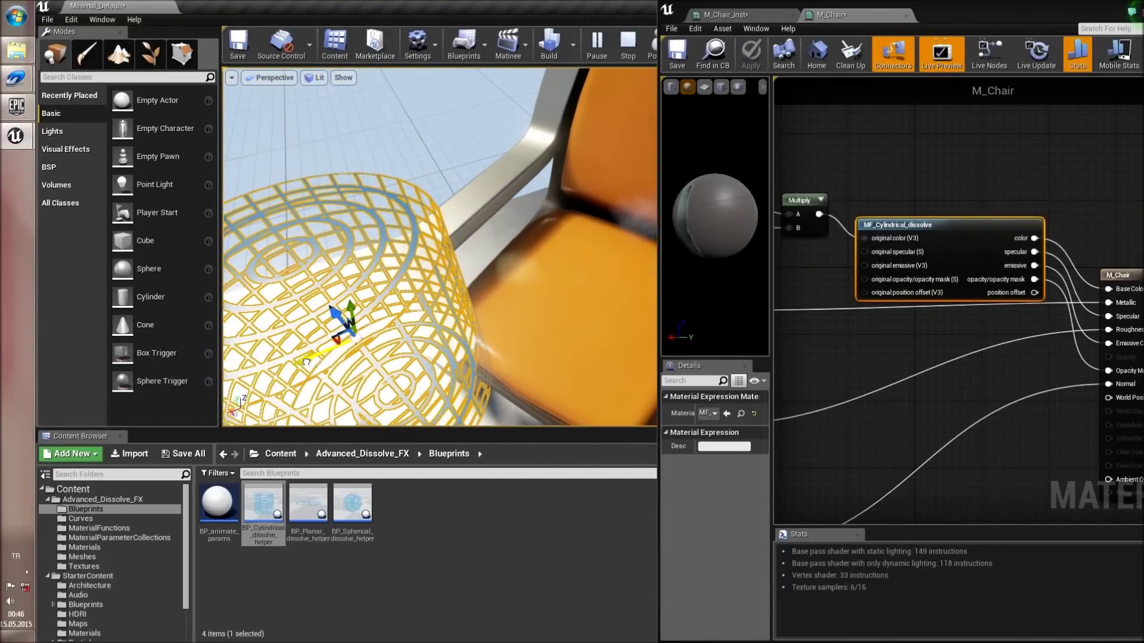
key(s)
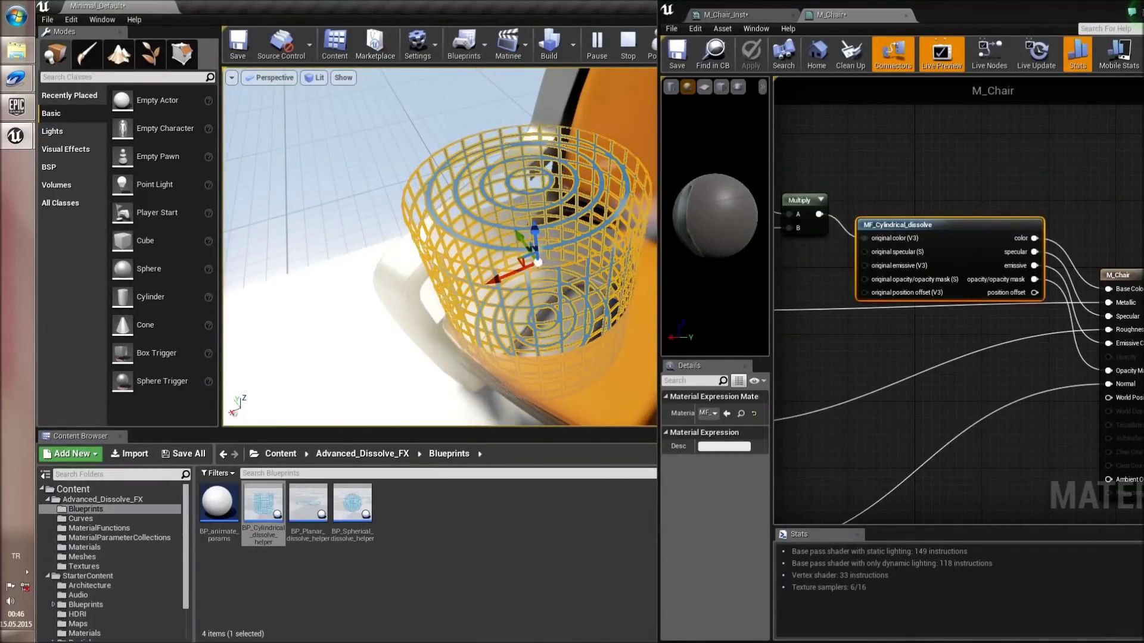
key(w)
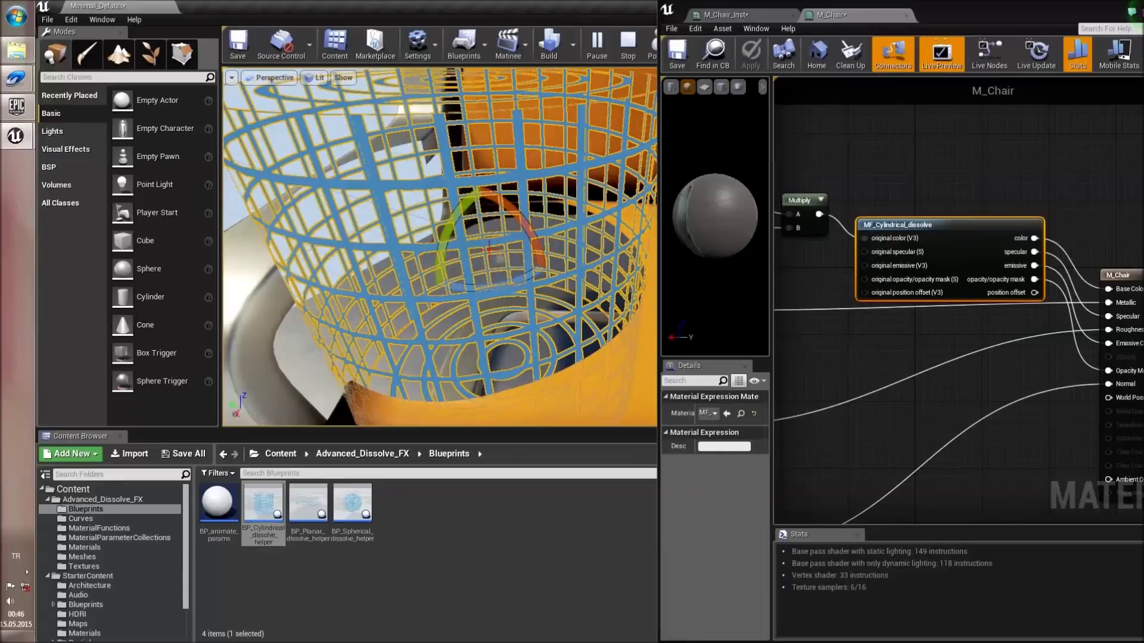
- Rotate the cylindrical dissolve helper and scale it up uniformly so it encloses the chair's seat and armrest
drag(523, 223, 507, 245)
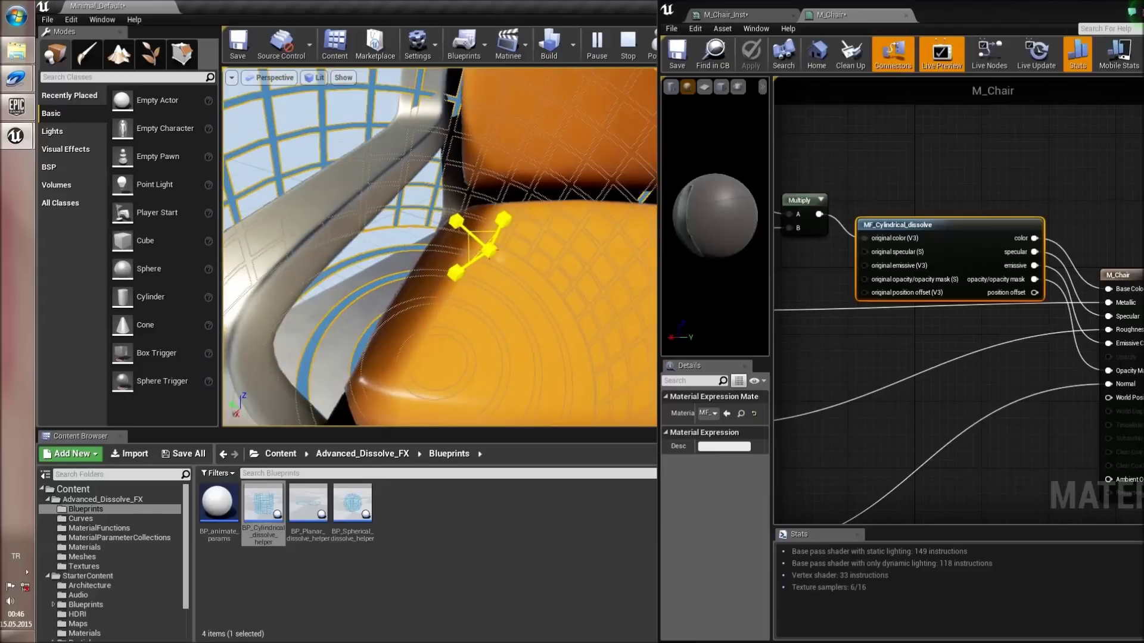
key(s)
right_drag(490, 250, 453, 232)
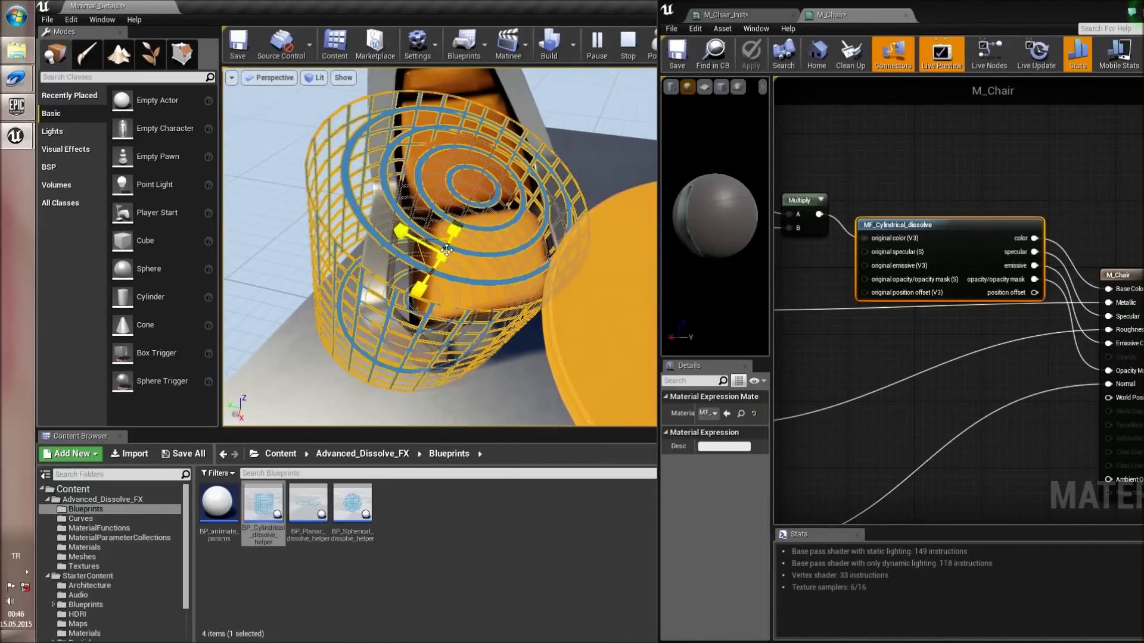
- Uniformly rescale the cylindrical dissolve helper at the chair's seat and restart the level simulation
mouse_move(442, 256)
mouse_down()
mouse_move(459, 247)
mouse_move(429, 265)
mouse_up()
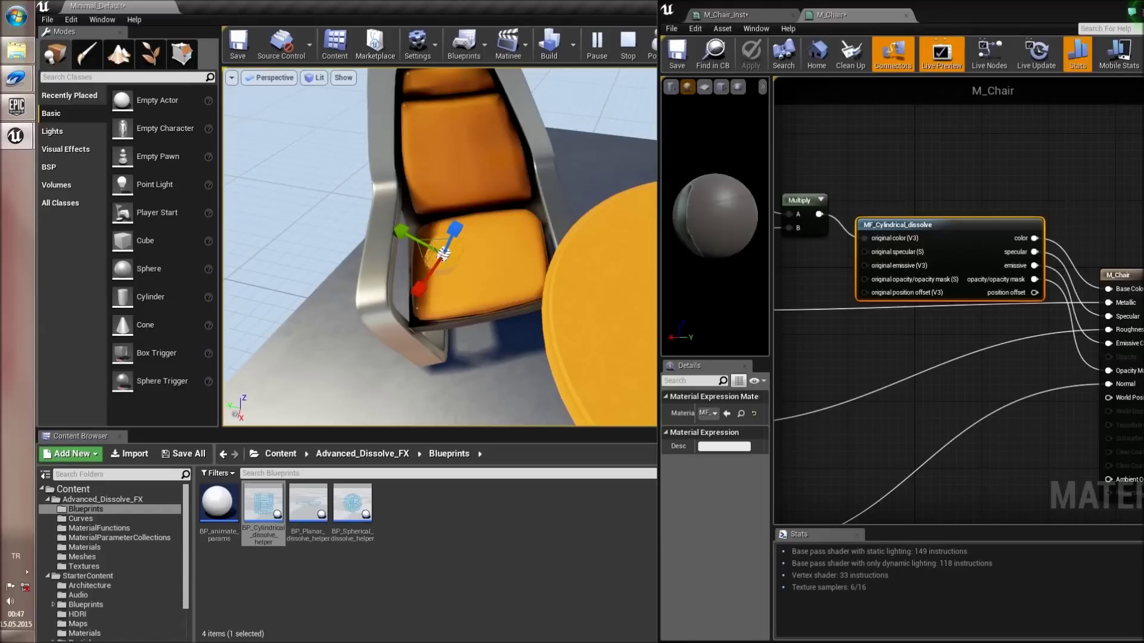
click(597, 42)
click(599, 43)
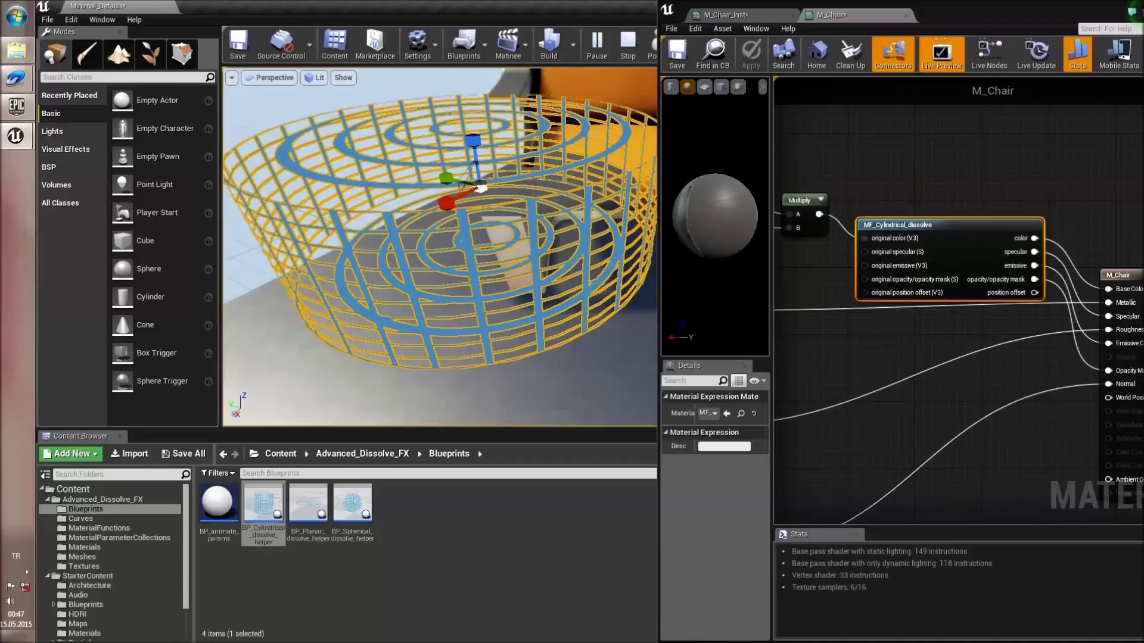
- In M_Chair_Inst, override CylDis_dissolve_distance with 6.918063 and enable the CylDis_infinite switch
click(762, 15)
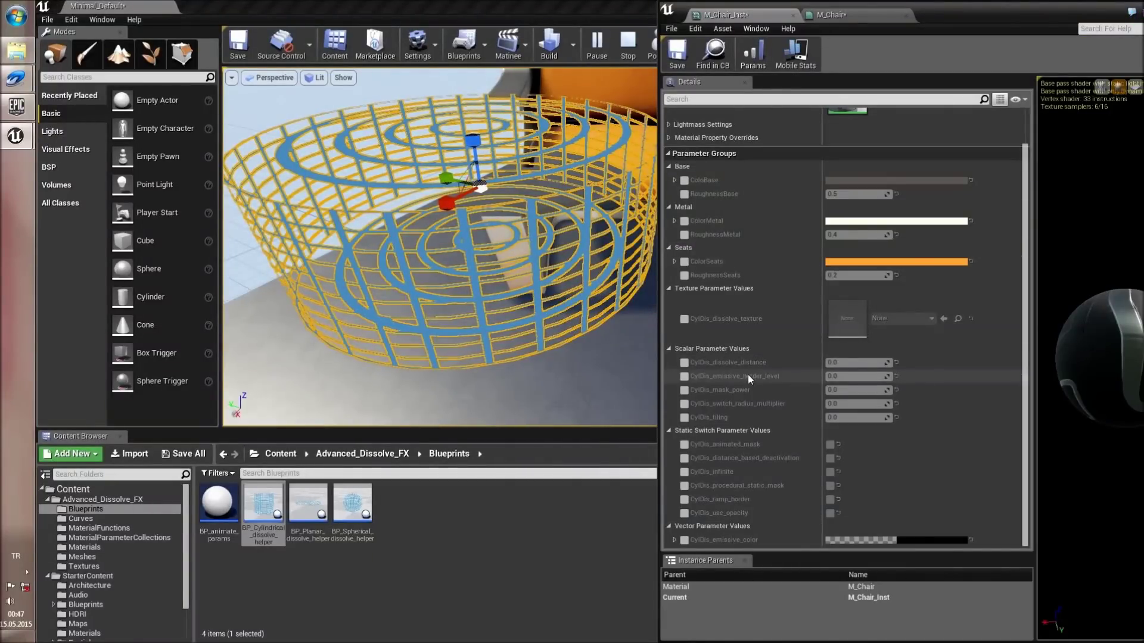
click(684, 362)
drag(887, 363, 929, 363)
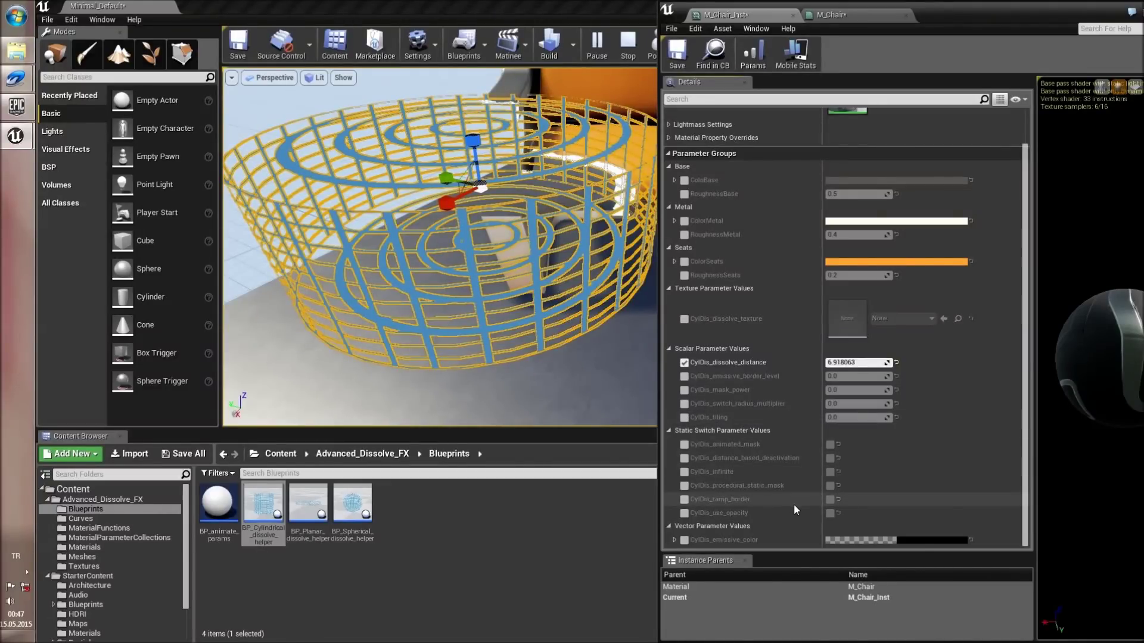
click(683, 472)
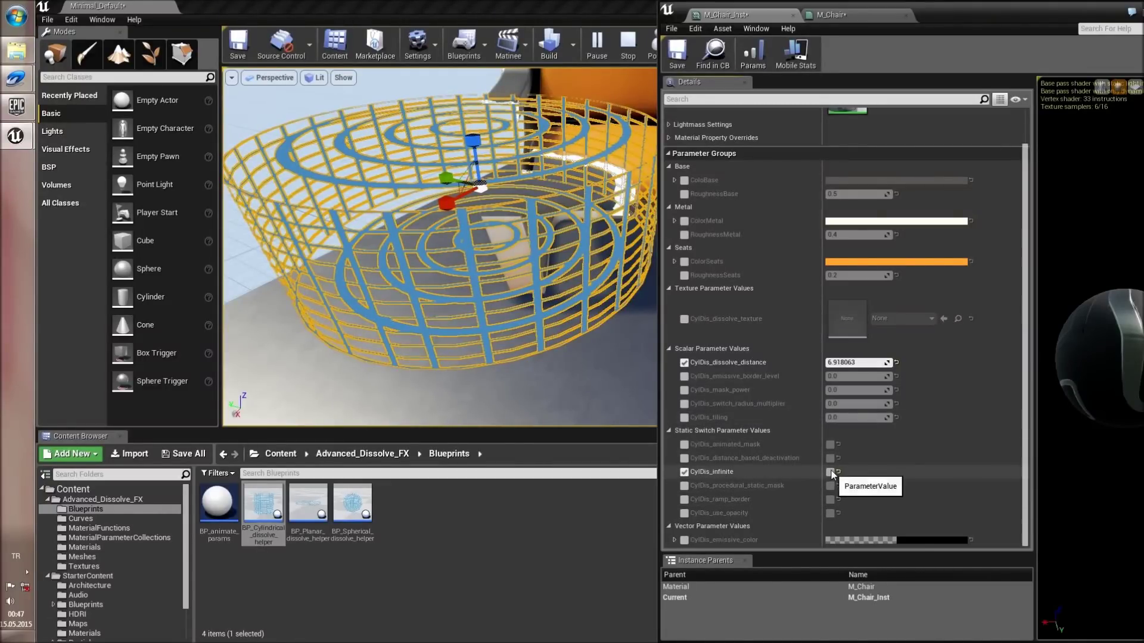
click(830, 472)
- Move the cylindrical dissolve helper beside the chair's front leg to test the infinite dissolve above and below the cylinder
right_drag(441, 238, 560, 203)
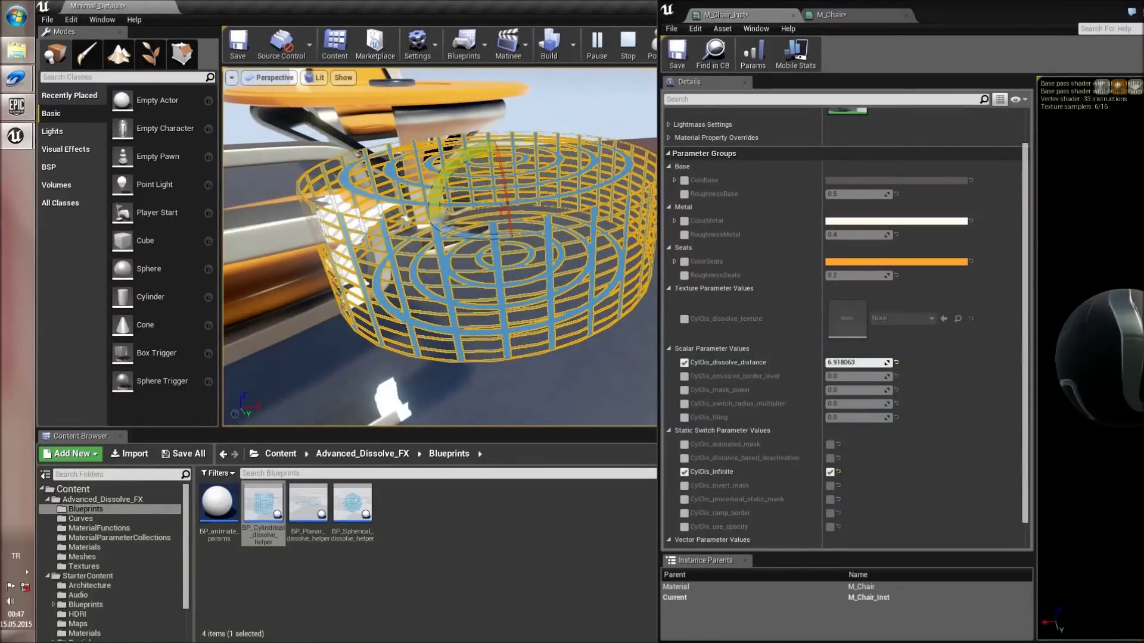
drag(495, 166, 466, 253)
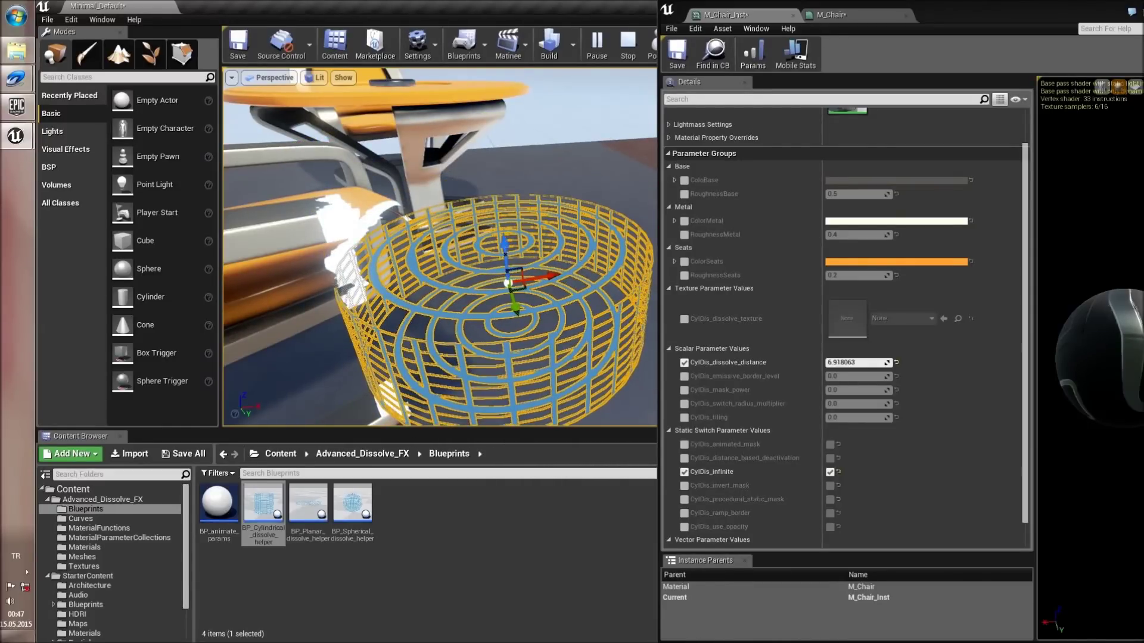
mouse_move(465, 253)
right_down()
mouse_move(468, 222)
mouse_move(467, 243)
right_up()
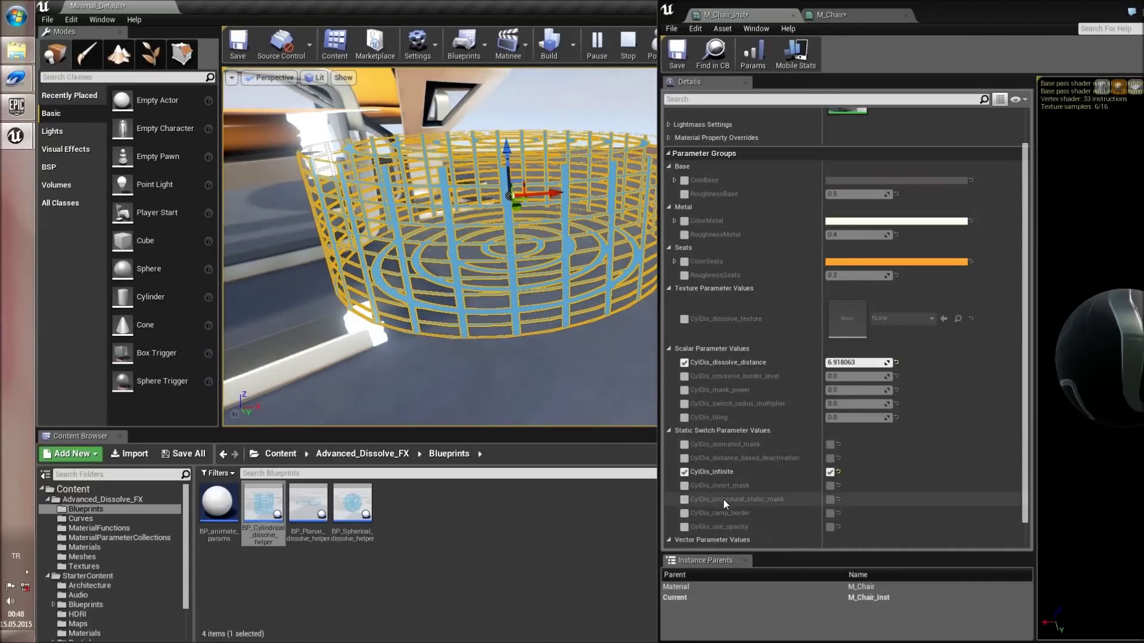
- Enable the CylDis_invert_mask switch and stretch the cylindrical dissolve helper taller around the chair's armrest
click(684, 486)
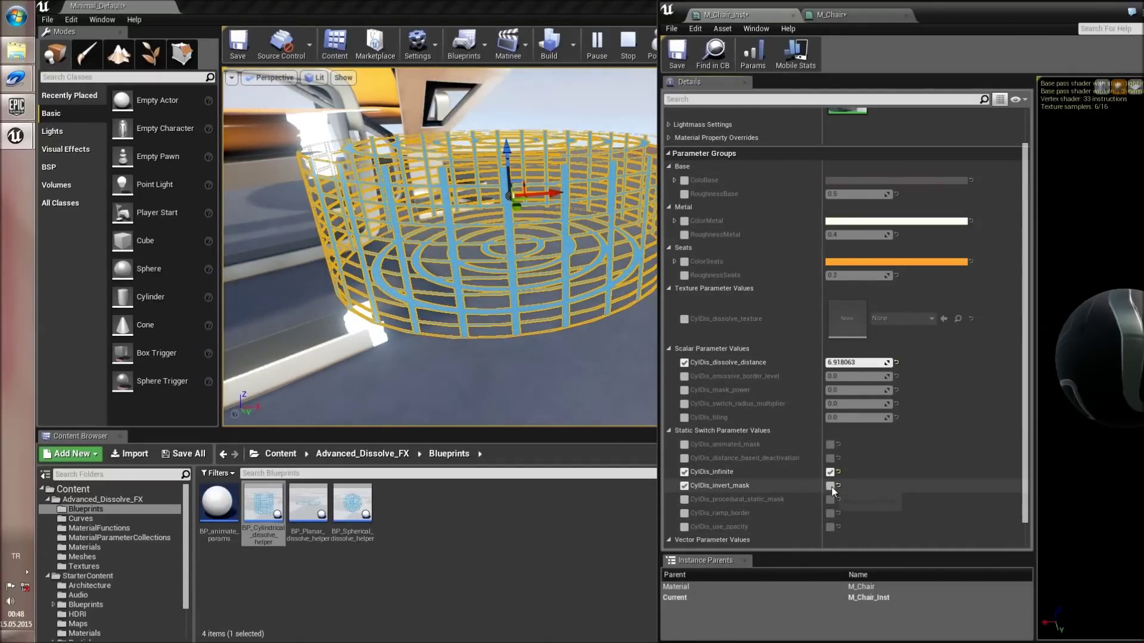
click(831, 486)
right_drag(441, 250, 560, 249)
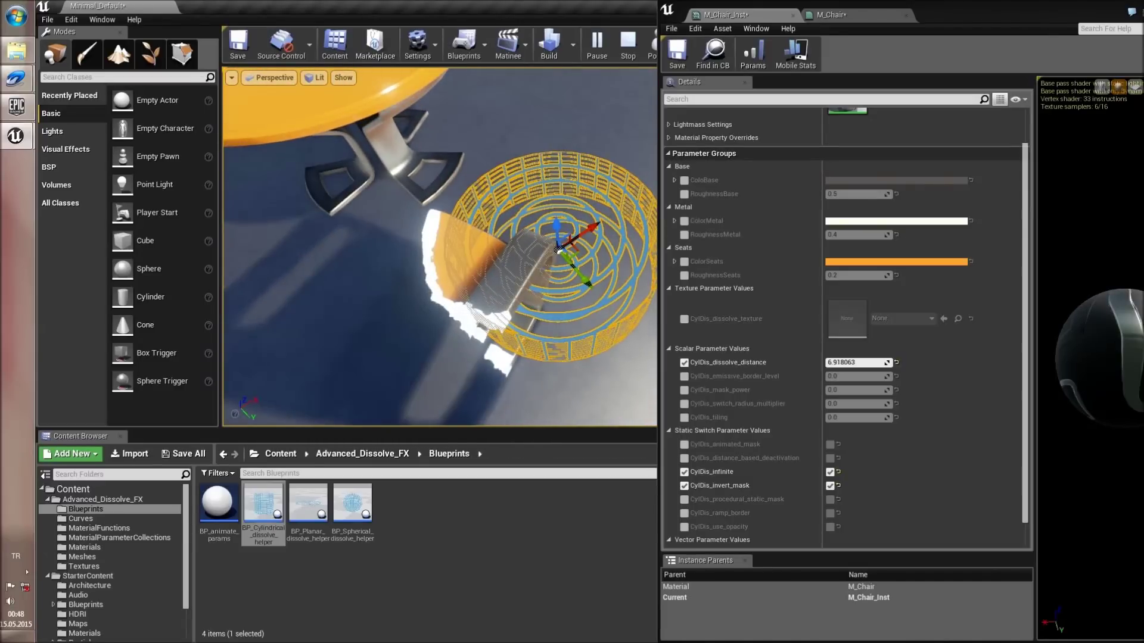
key(e)
key(w)
drag(559, 250, 488, 271)
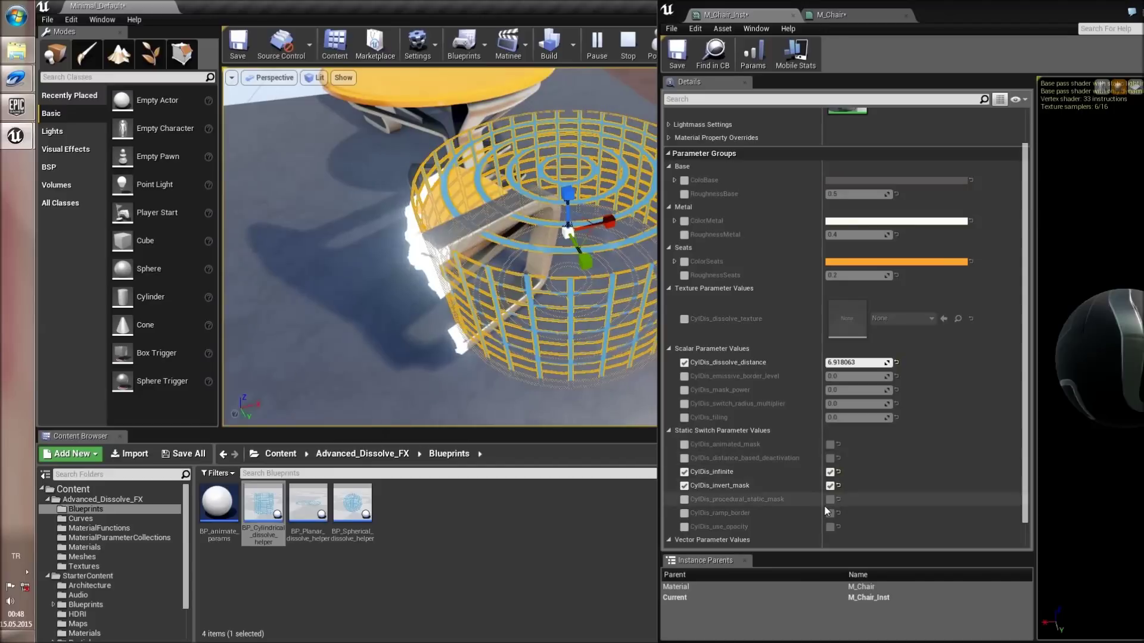
- Switch CylDis_invert_mask off and back on, and inspect the inverted dissolve around the armrest
click(830, 486)
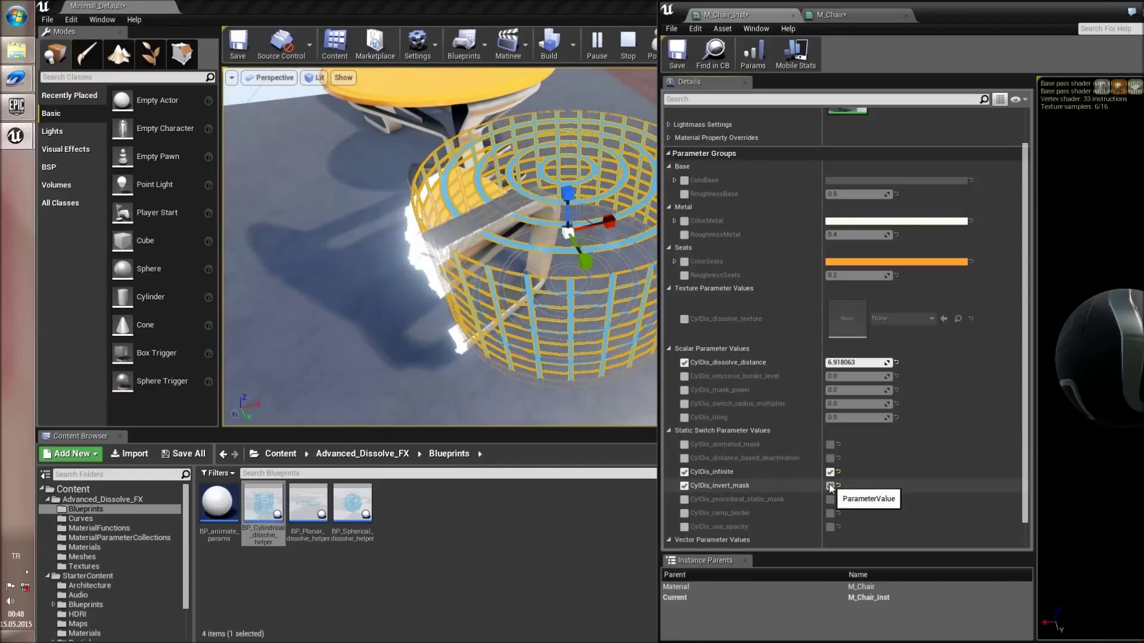
click(829, 486)
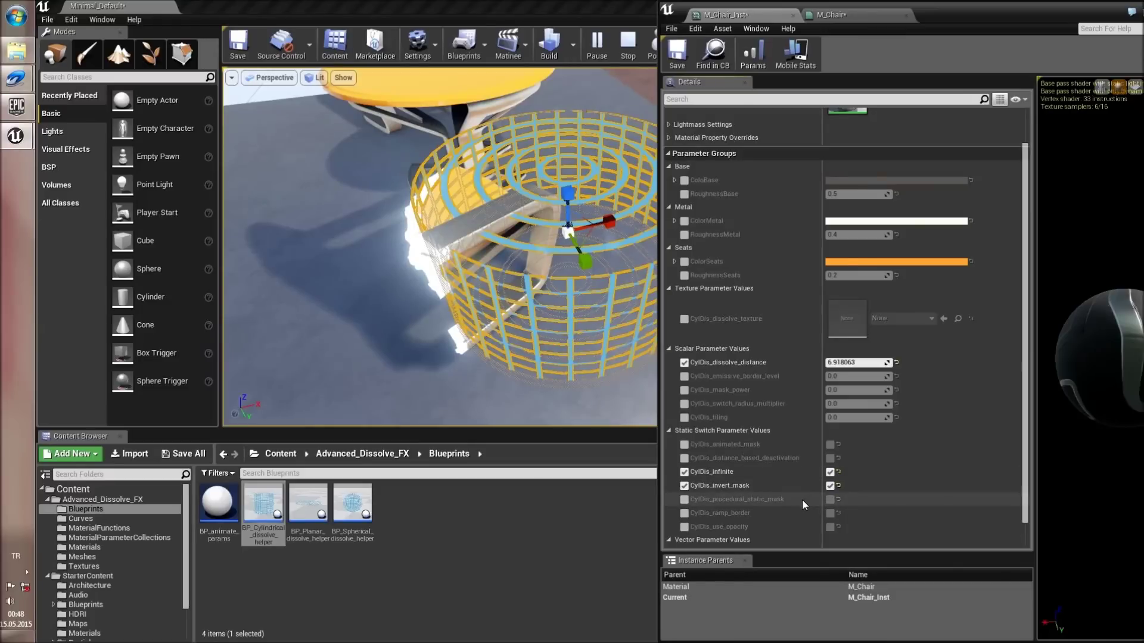
right_drag(441, 247, 495, 236)
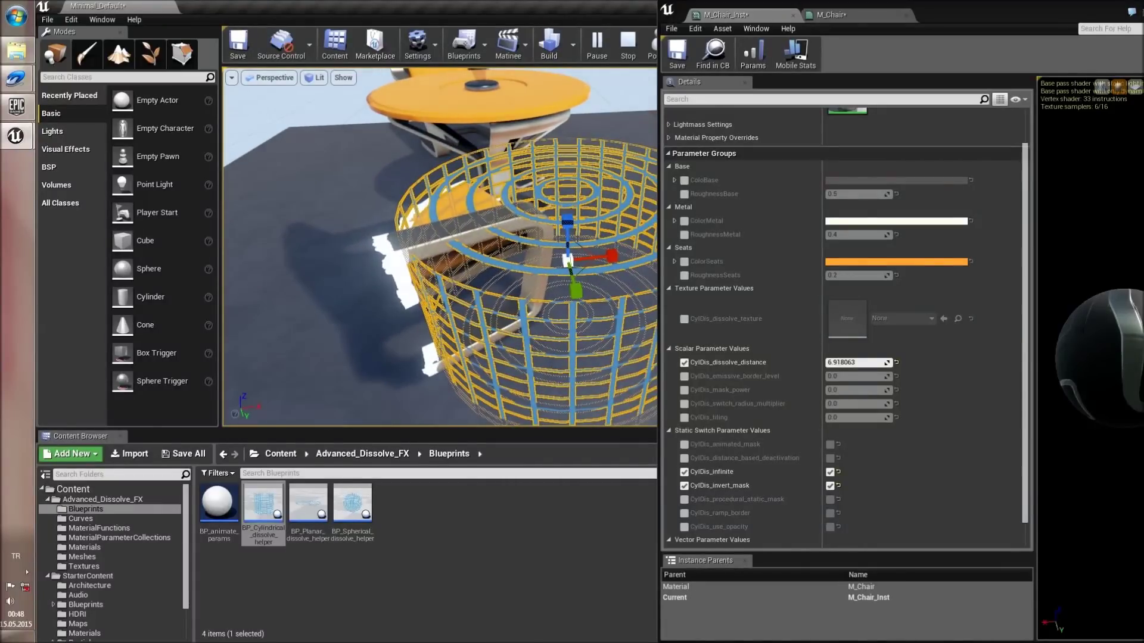
- Replace MF_Cylindrical_dissolve in M_Chair with MF_Spherical_dissolve connected between the Multiply node and the material outputs, and apply the material
click(834, 15)
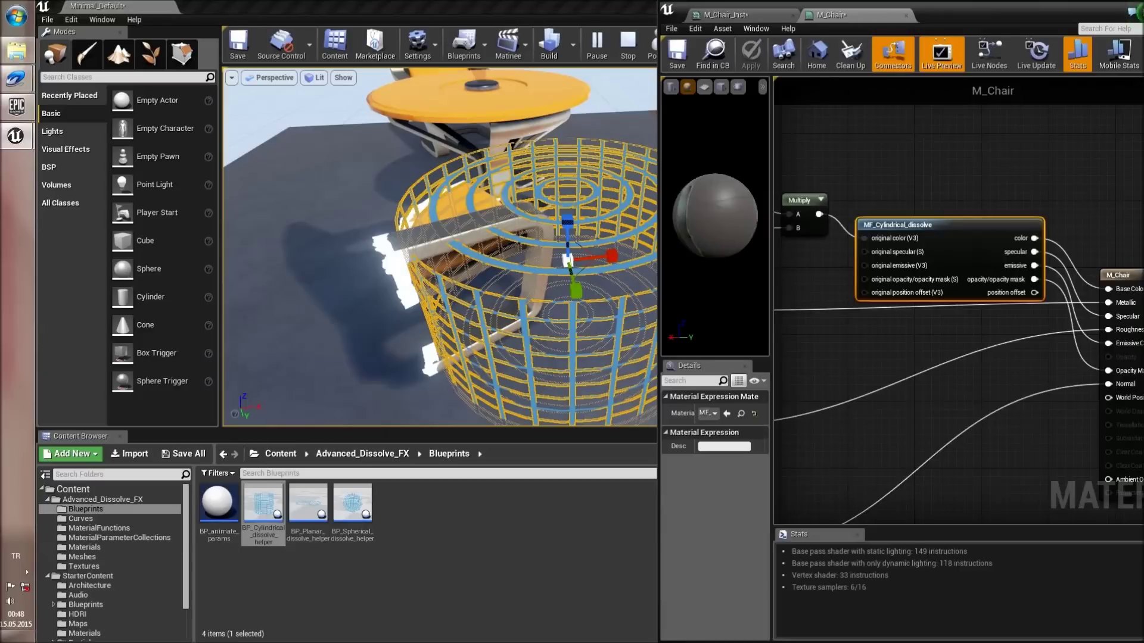
click(105, 529)
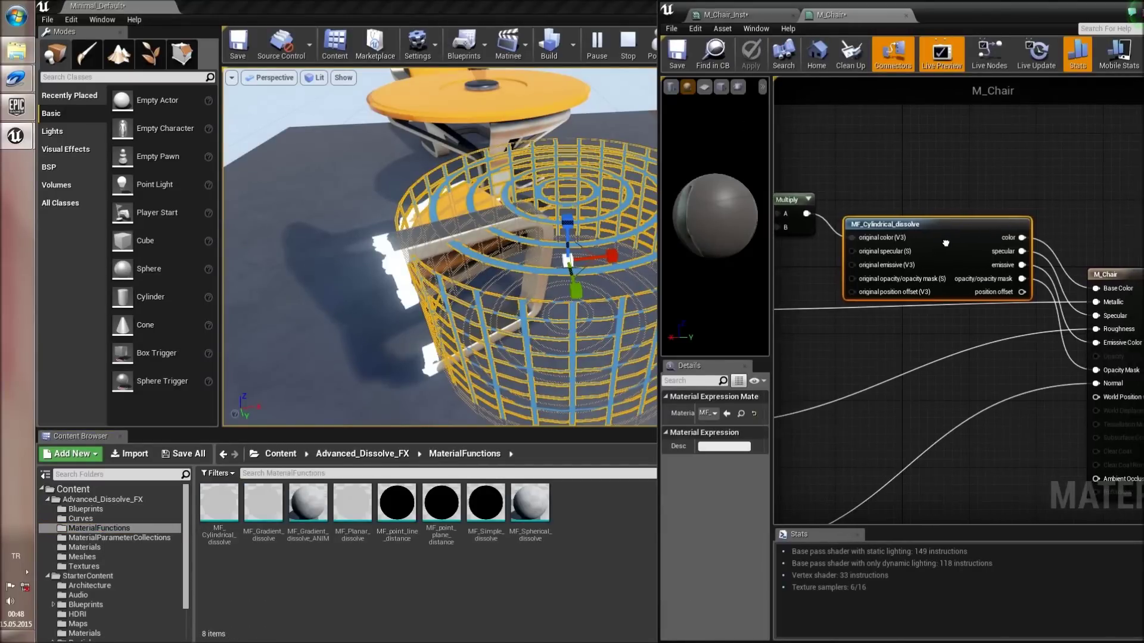
key(Delete)
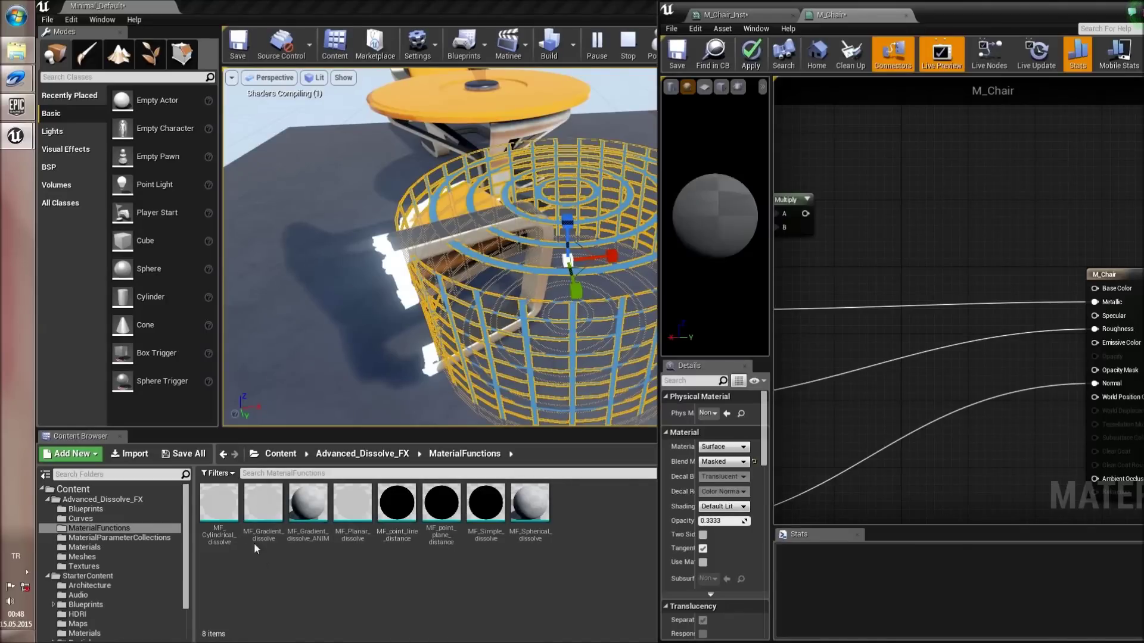
drag(529, 504, 805, 214)
drag(1058, 278, 1094, 370)
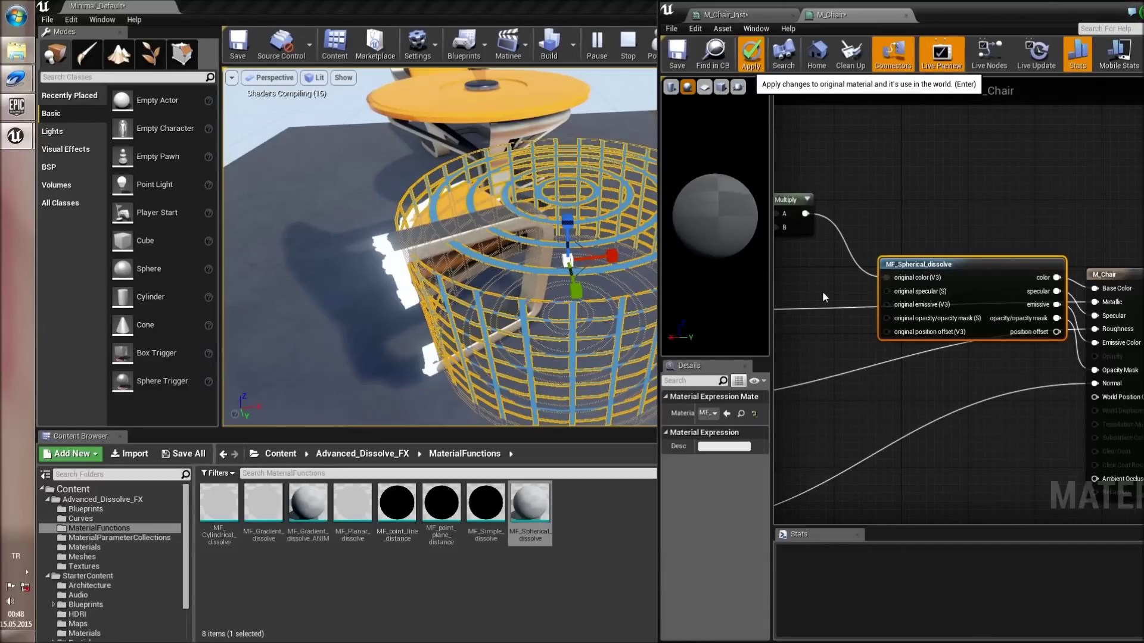
- Open M_Chair_Inst and place BP_Spherical_dissolve_helper in the level at the chair's front leg
click(756, 15)
right_drag(441, 247, 454, 260)
click(86, 510)
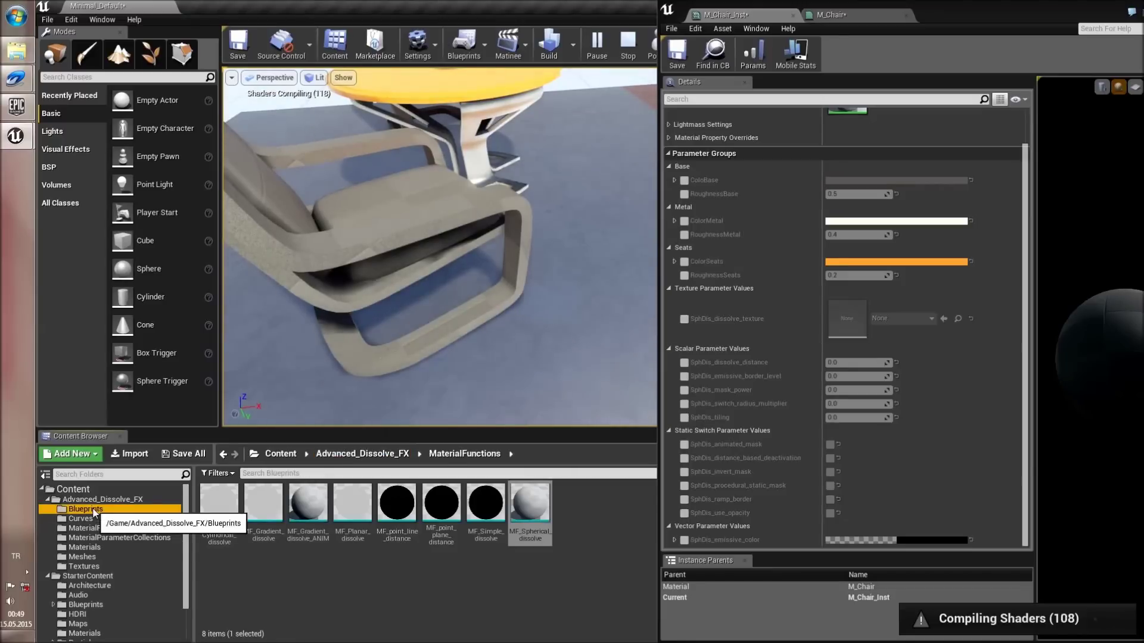
click(352, 505)
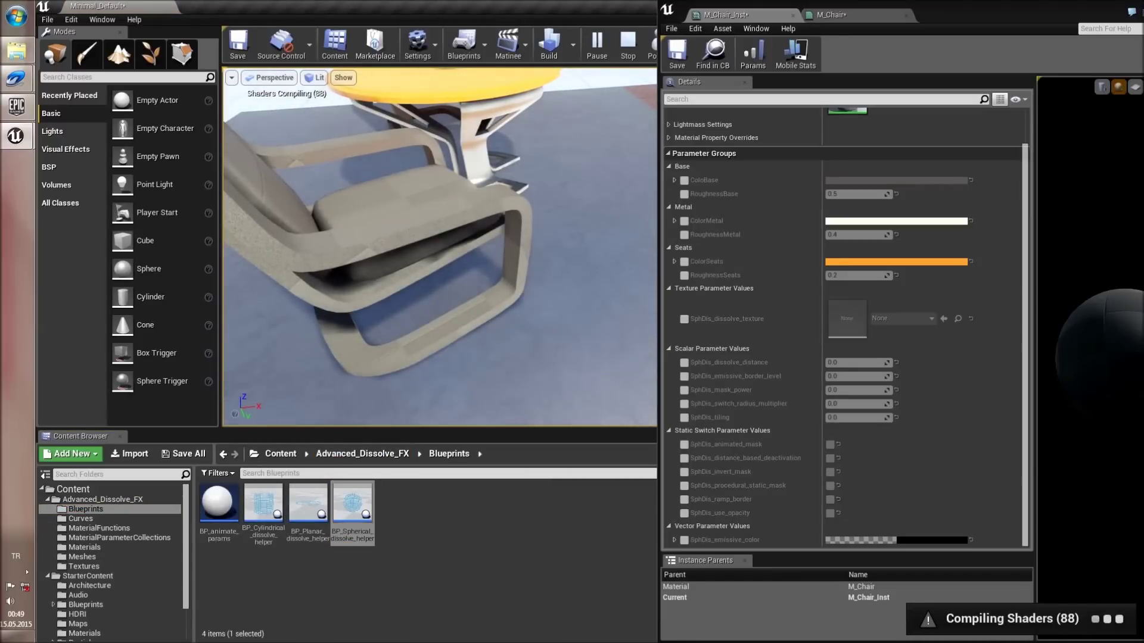
drag(352, 505, 509, 316)
right_drag(509, 315, 513, 280)
- Stop the level simulation and delete the cylindrical dissolve helper
click(628, 45)
right_drag(465, 238, 482, 268)
click(548, 206)
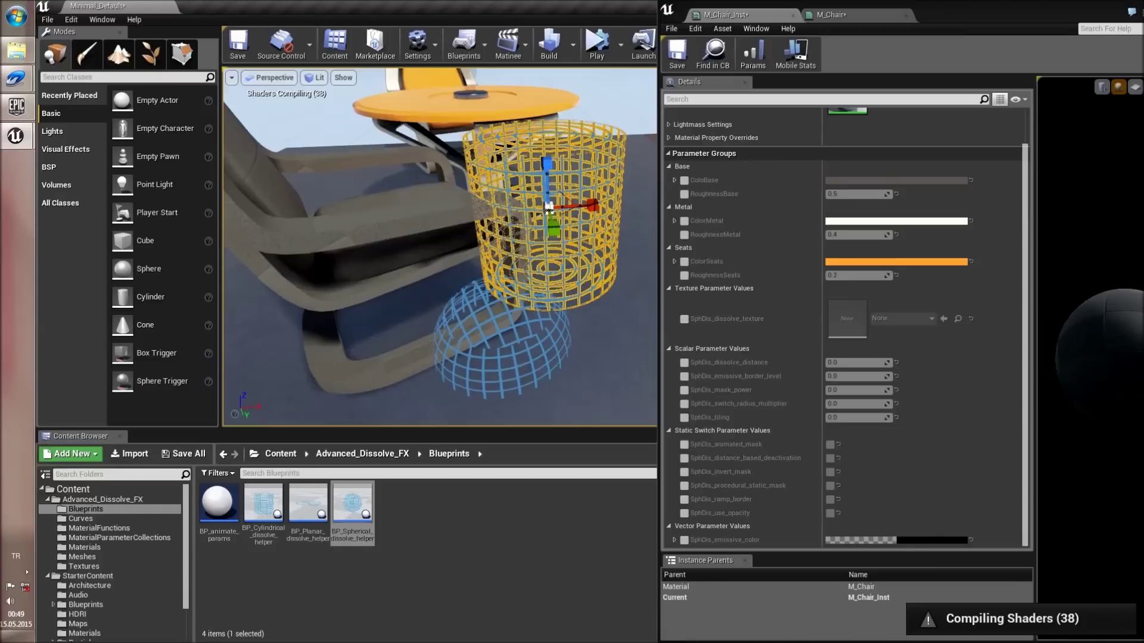
key(Delete)
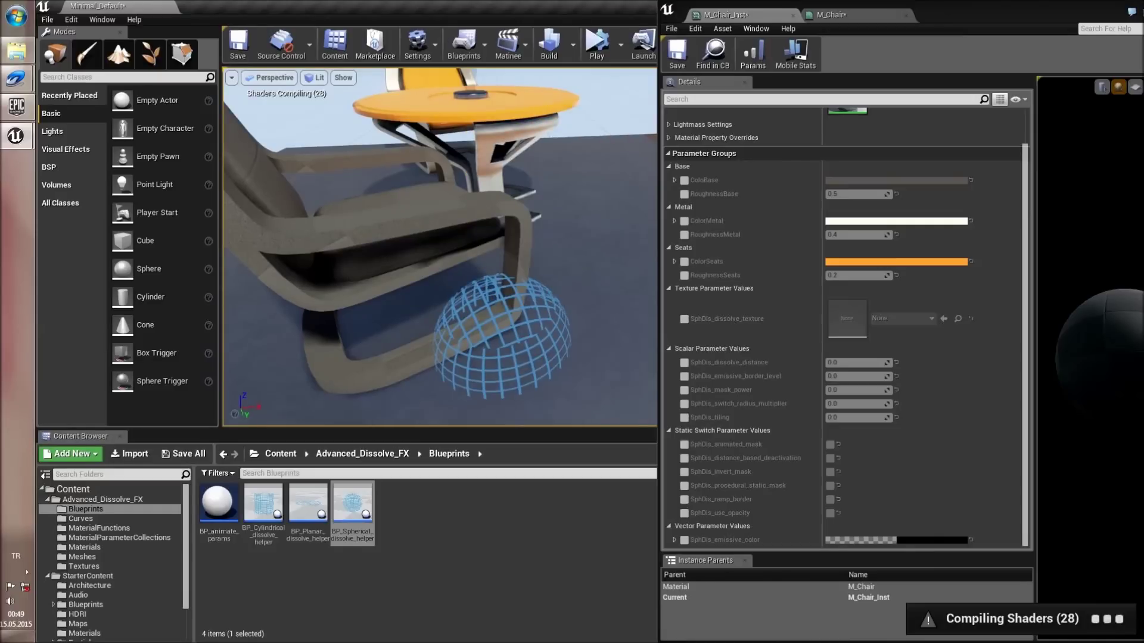
- Raise the spherical dissolve helper to the front of the chair's armrest and start the level simulation
click(501, 309)
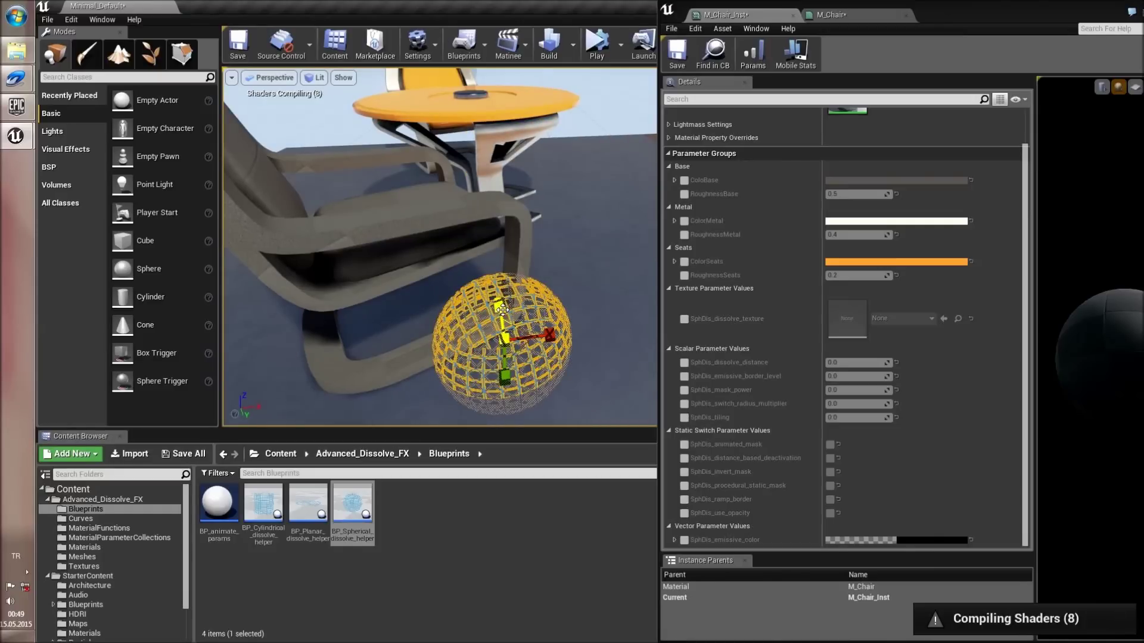
drag(502, 308, 499, 150)
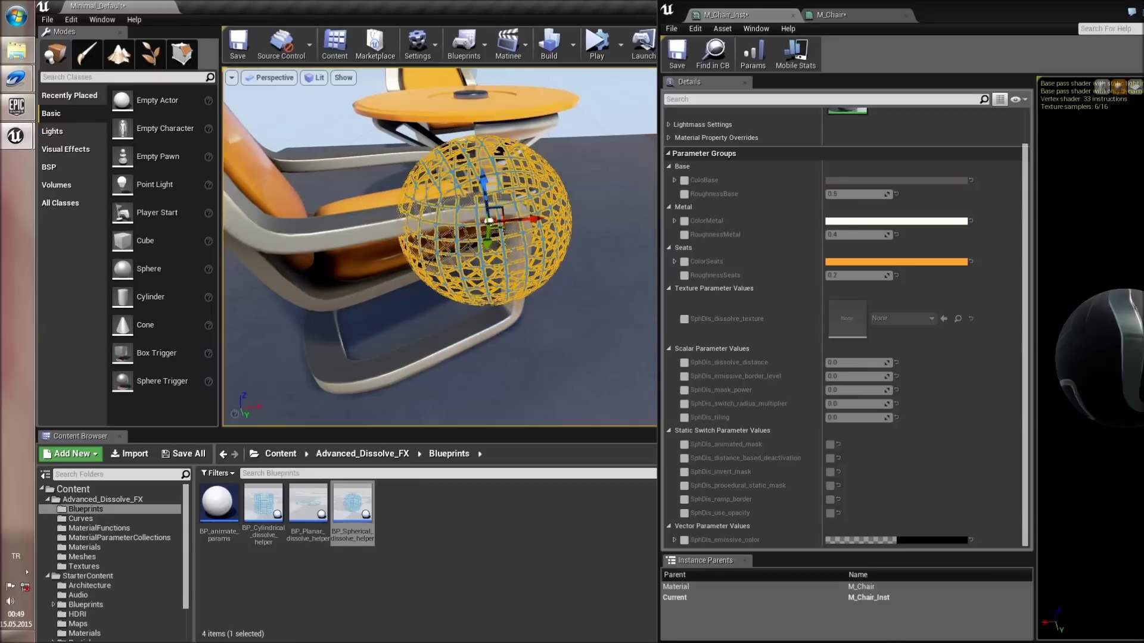
click(598, 43)
right_drag(517, 205, 486, 170)
- In M_Chair_Inst, override SphDis_dissolve_distance with 7.665502 and enable the SphDis_invert_mask switch
click(686, 363)
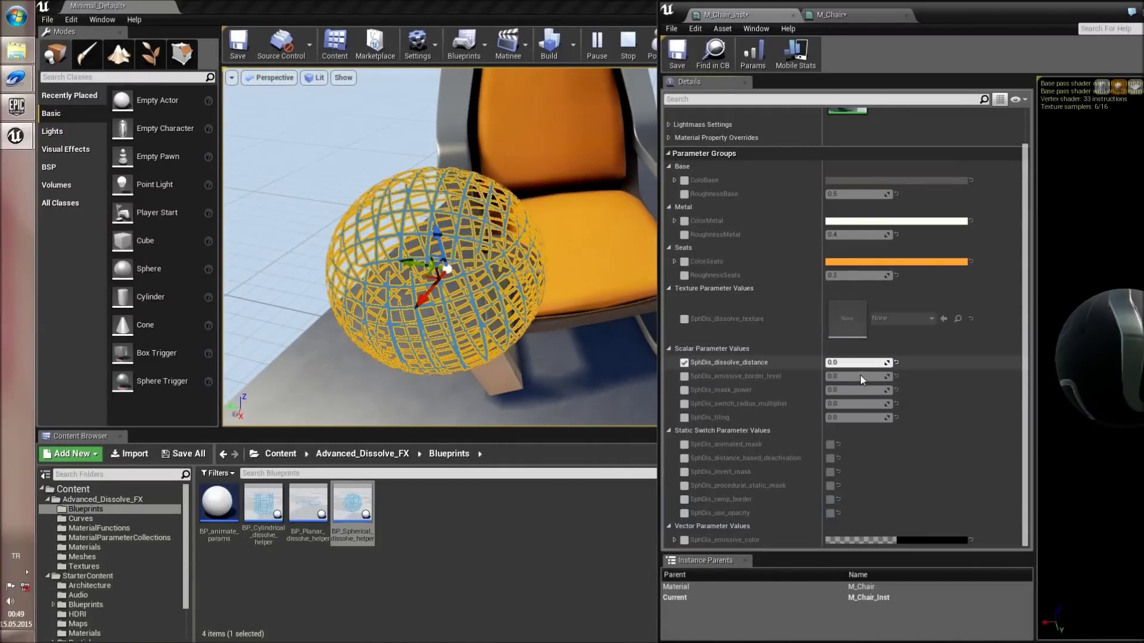
drag(858, 362, 890, 363)
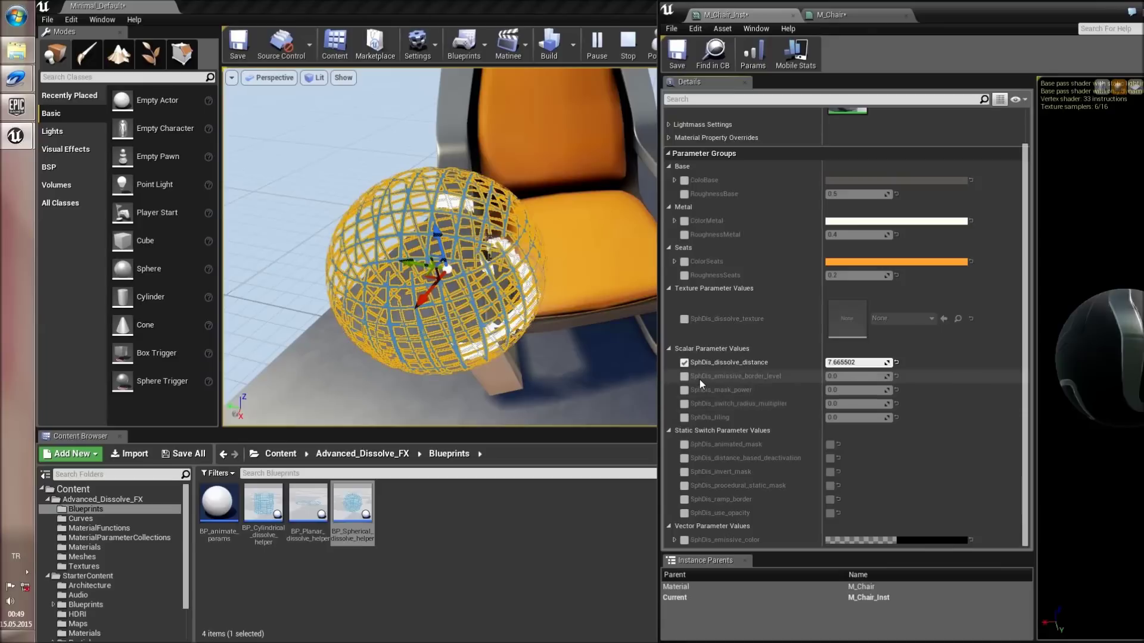
click(684, 472)
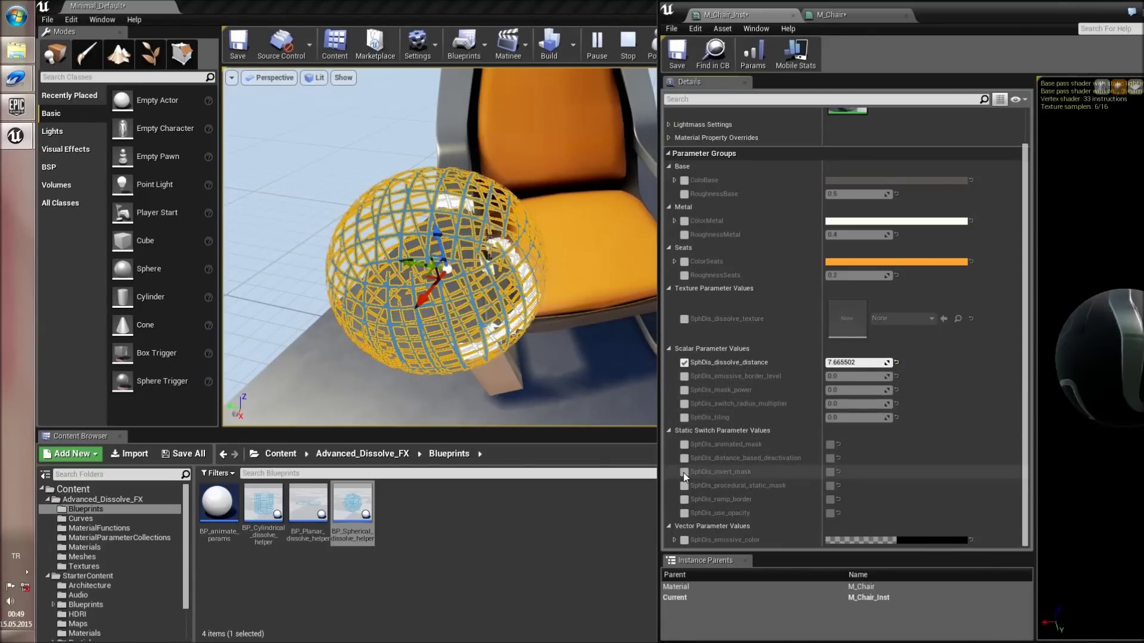
click(829, 473)
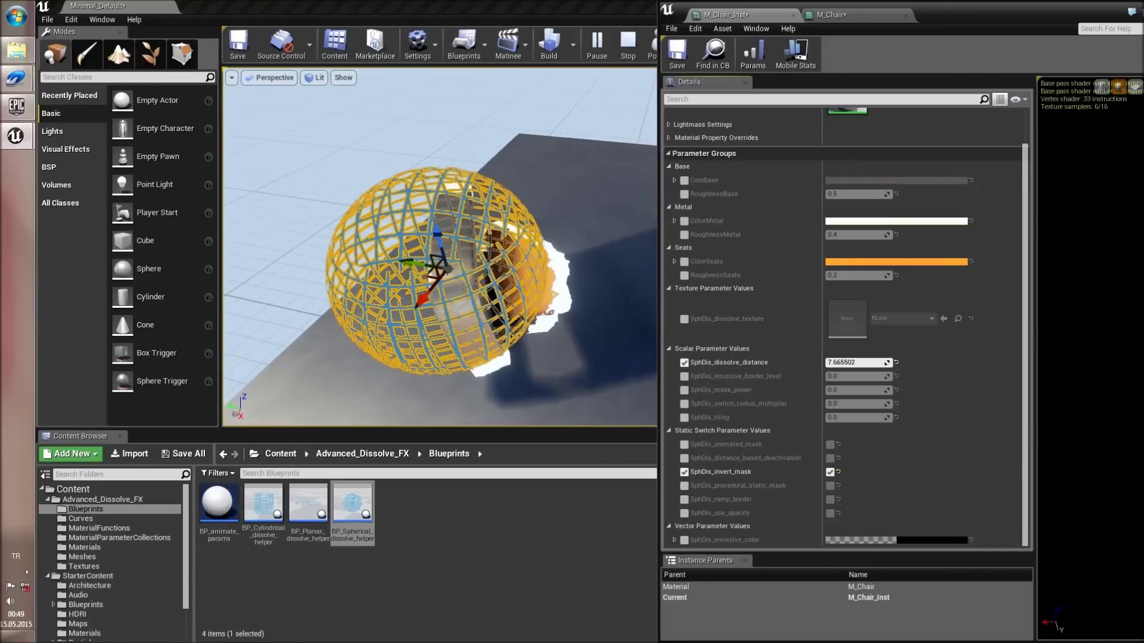
- Scale the spherical dissolve helper up uniformly so it encloses the chair's armrest and seat front
right_drag(441, 263, 389, 268)
key(r)
drag(390, 268, 395, 235)
mouse_move(396, 235)
right_down()
mouse_move(375, 209)
mouse_move(339, 268)
mouse_move(429, 245)
mouse_move(387, 241)
right_up()
key(s)
key(w)
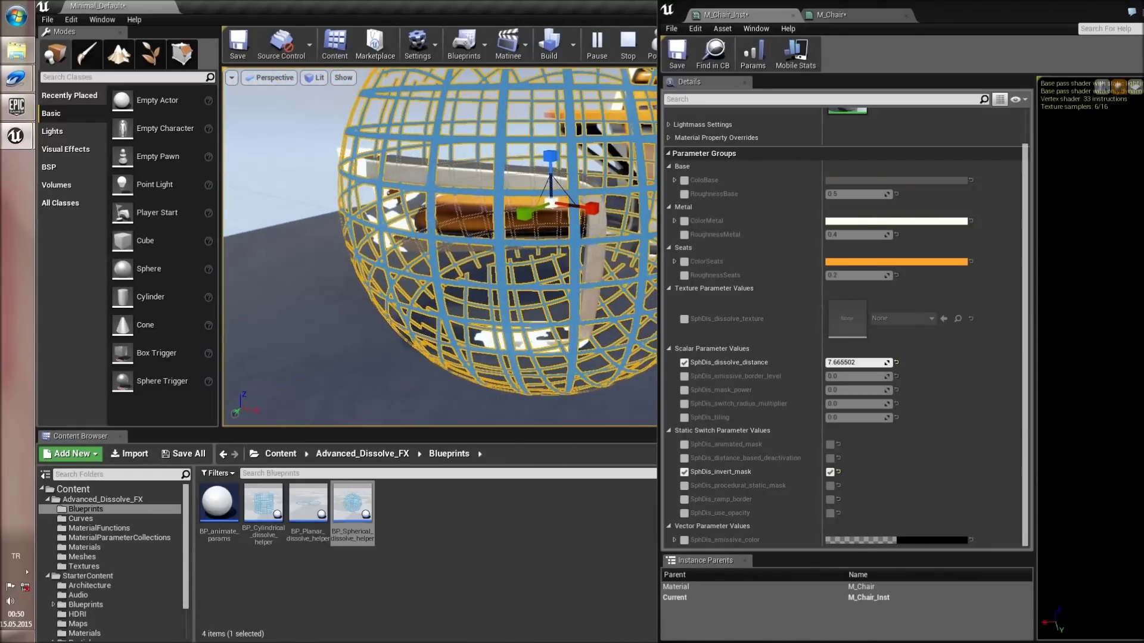
- Turn SphDis_invert_mask off and move the spherical dissolve helper over the chair's backrest
click(830, 472)
click(830, 472)
click(830, 472)
mouse_move(441, 250)
right_down()
mouse_move(429, 248)
mouse_move(430, 259)
right_up()
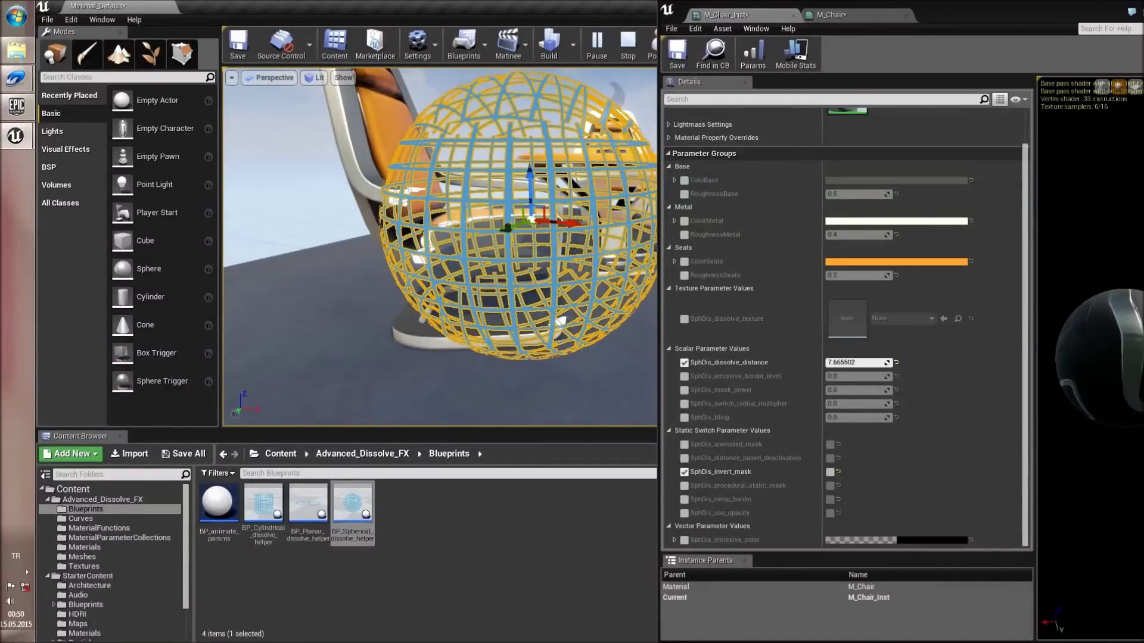
drag(530, 219, 398, 181)
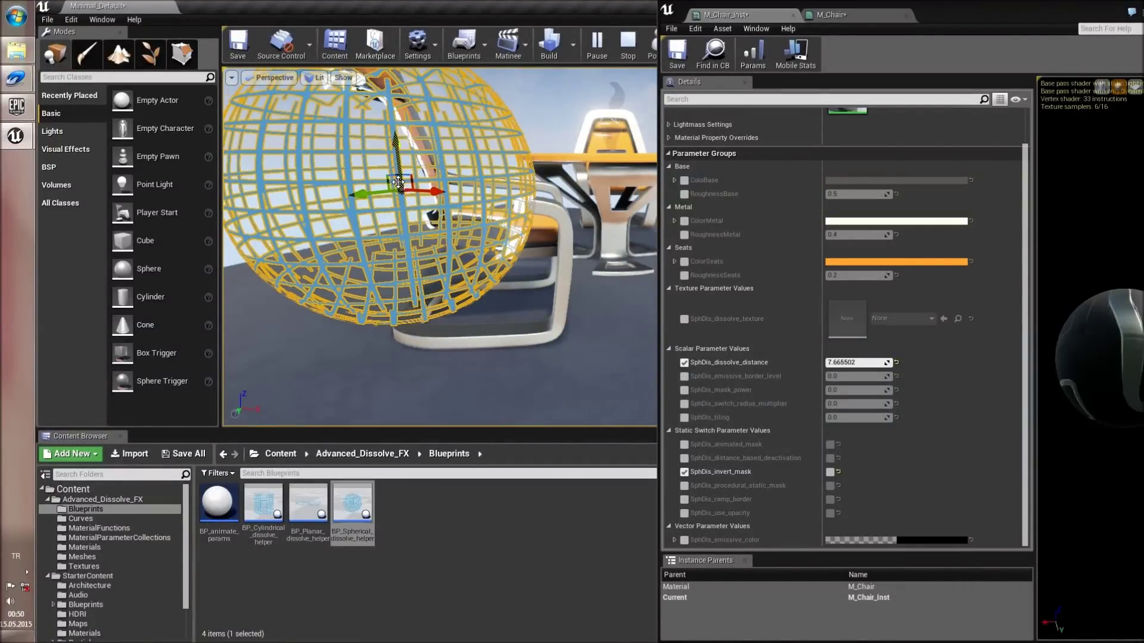